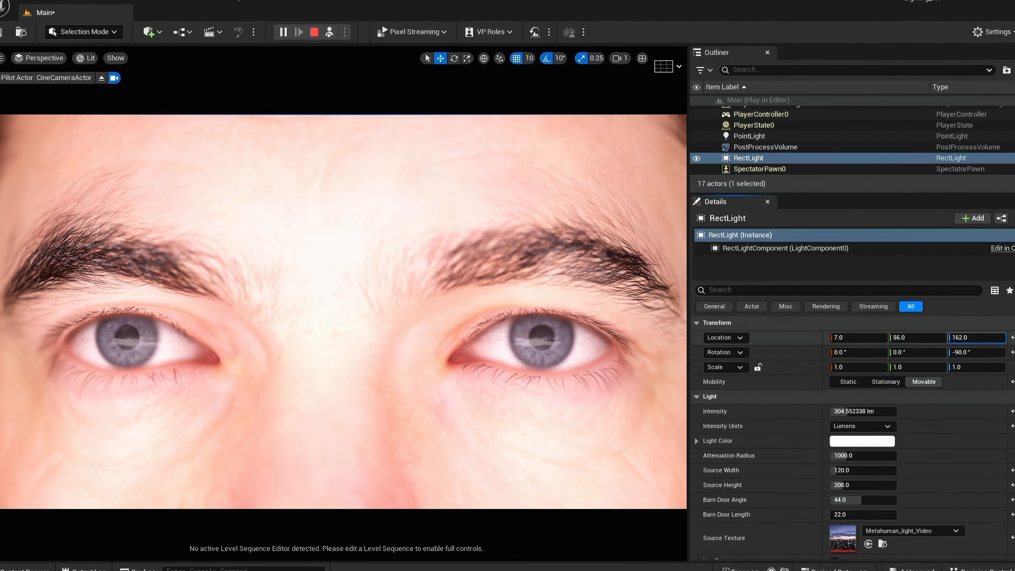
# Adjust the vertical location of the RectLight
pyautogui.moveTo(976, 337)
pyautogui.mouseDown()
pyautogui.moveTo(995, 337)
pyautogui.moveTo(955, 339)
pyautogui.moveTo(968, 339)
pyautogui.mouseUp()
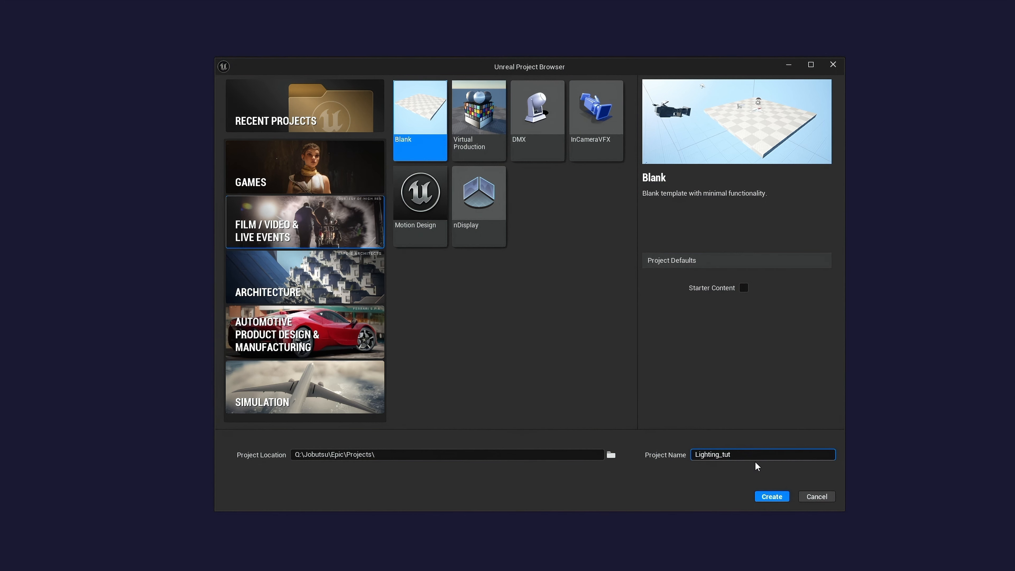
# Create a blank Film / Video & Live Events project named Lighting_tut
pyautogui.click(770, 497)
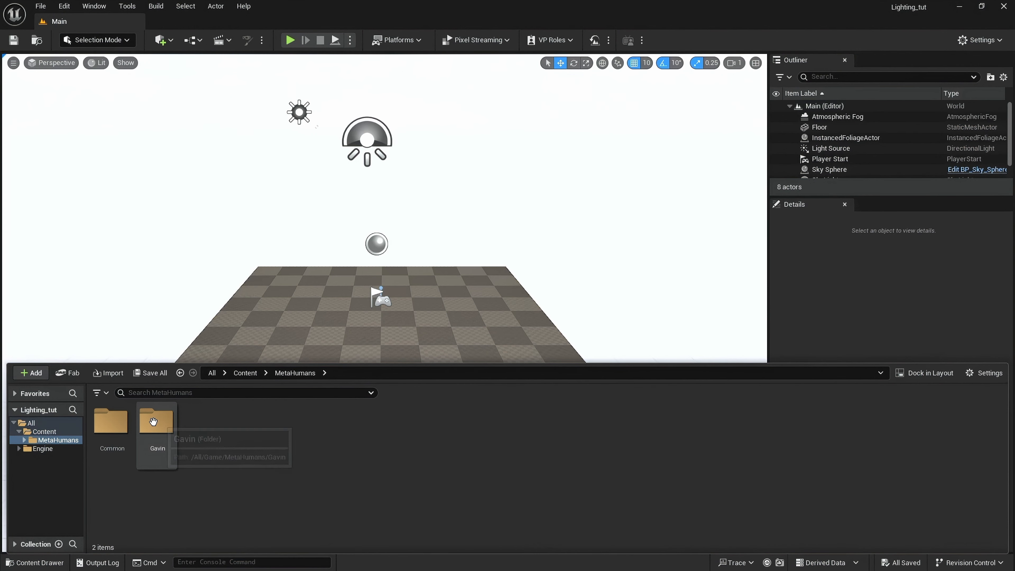
# Open the Gavin folder in the project's MetaHumans content and place BP_Gavin in the level
pyautogui.click(147, 429)
pyautogui.doubleClick(147, 429)
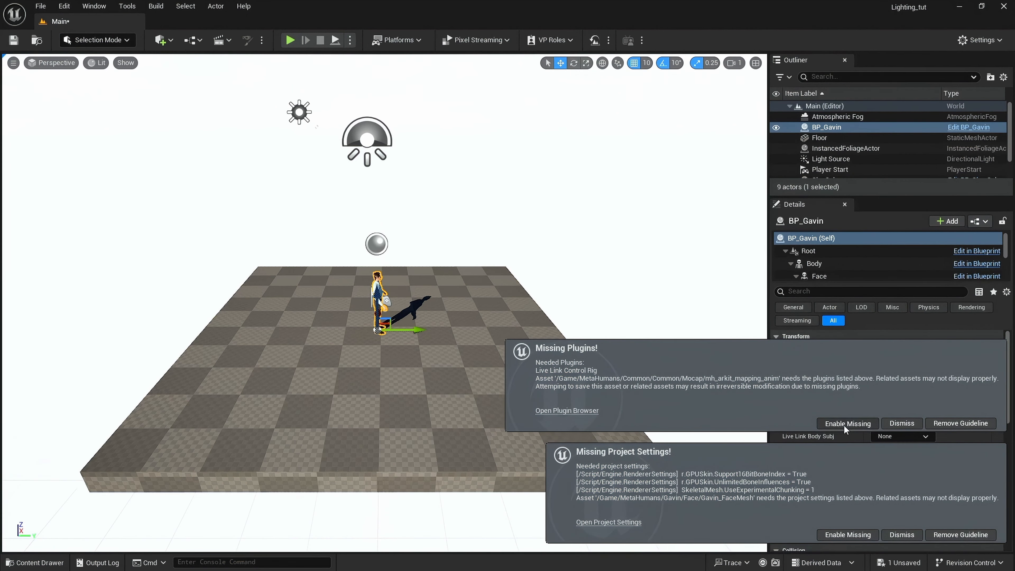
# Enable the missing plugins and project settings needed by the MetaHuman, and restart the editor with the Main level saved
pyautogui.click(843, 424)
pyautogui.click(849, 534)
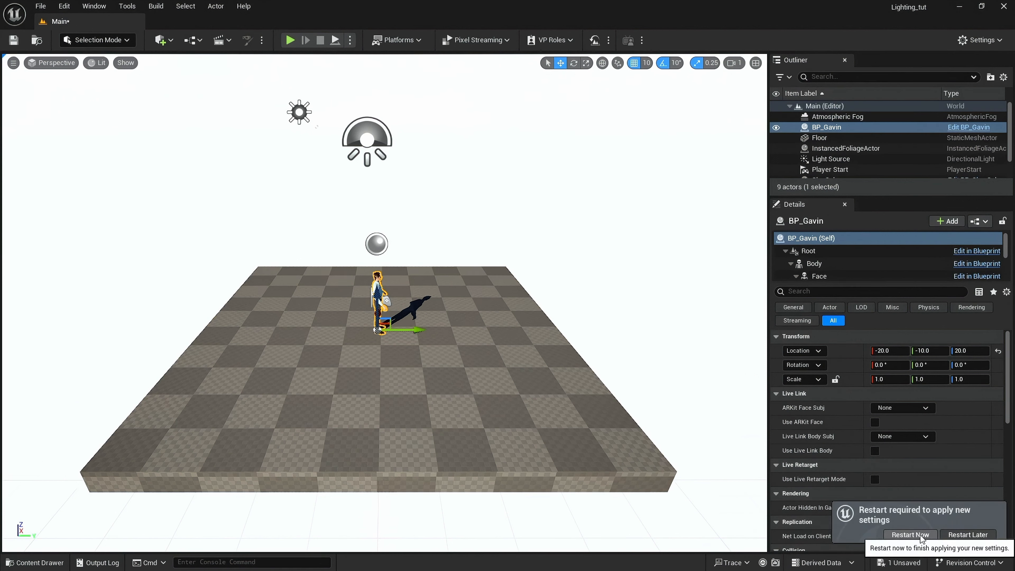
pyautogui.click(910, 535)
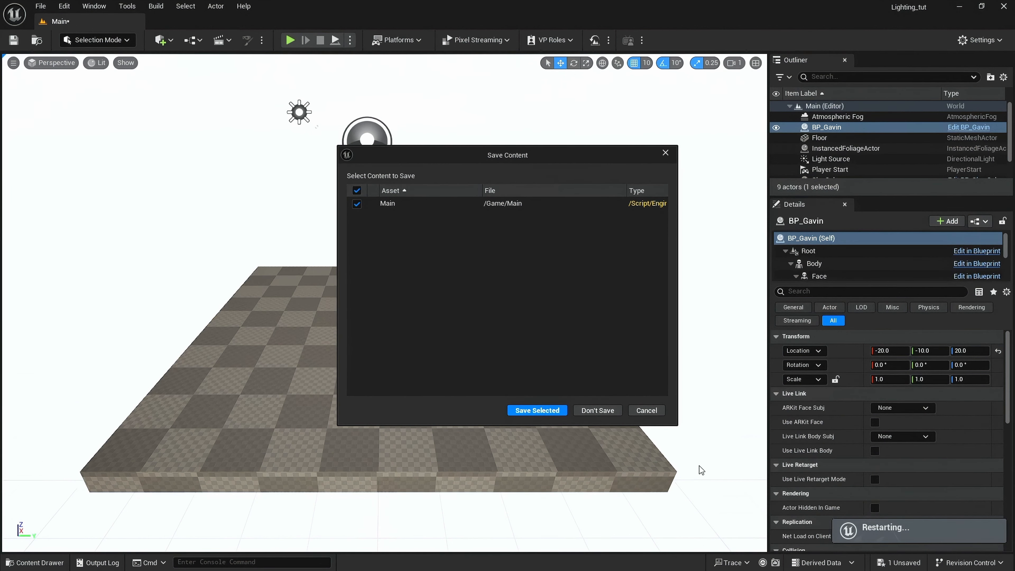
pyautogui.click(551, 412)
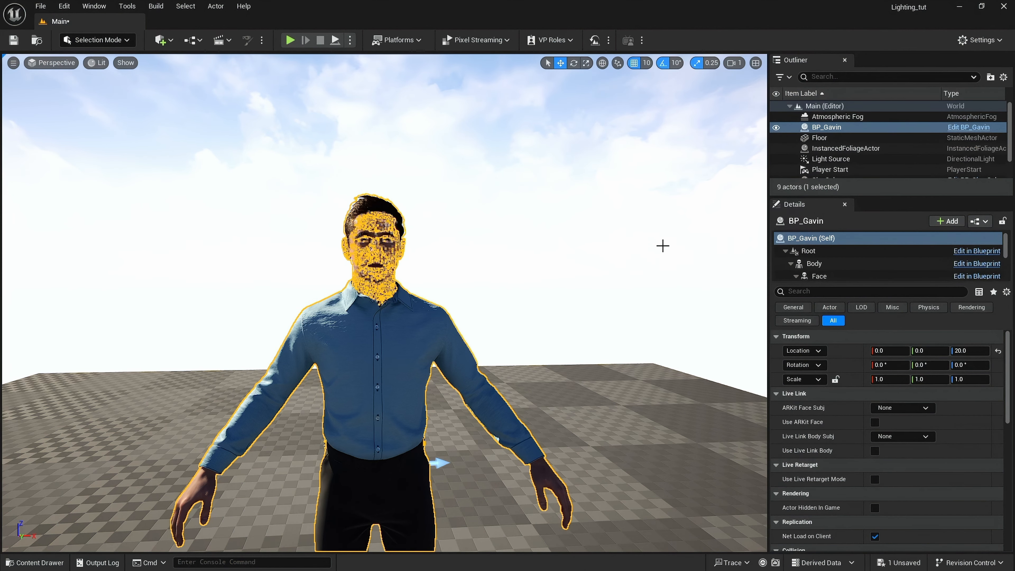
# Delete the Atmospheric Fog, InstancedFoliageActor and Player Start from the Main level
pyautogui.click(855, 117)
pyautogui.press('Delete')
pyautogui.click(857, 138)
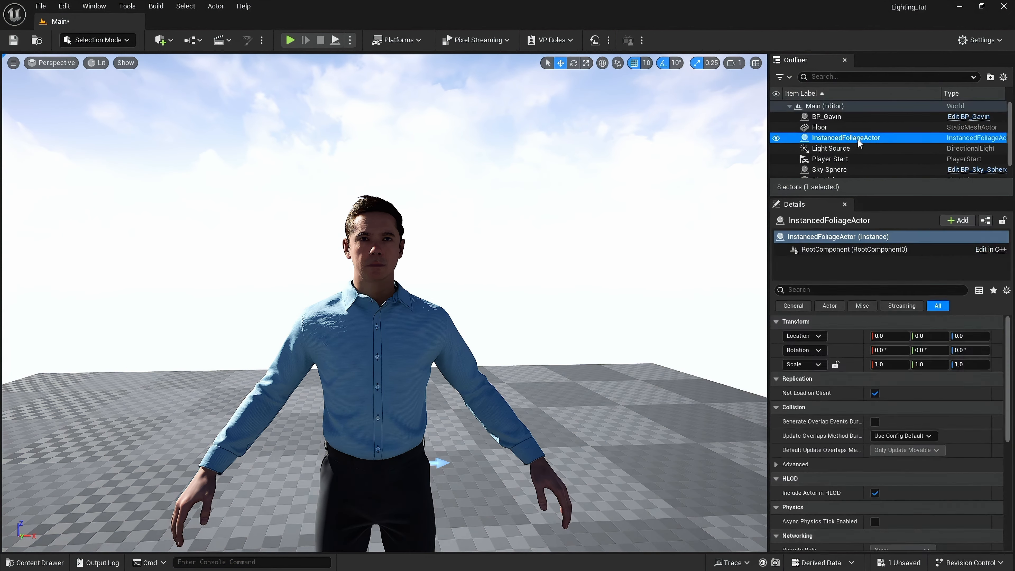
pyautogui.press('Delete')
pyautogui.click(855, 148)
pyautogui.press('Delete')
# Delete the Sky Sphere, SkyLight and SphereReflectionCapture from the level
pyautogui.click(855, 148)
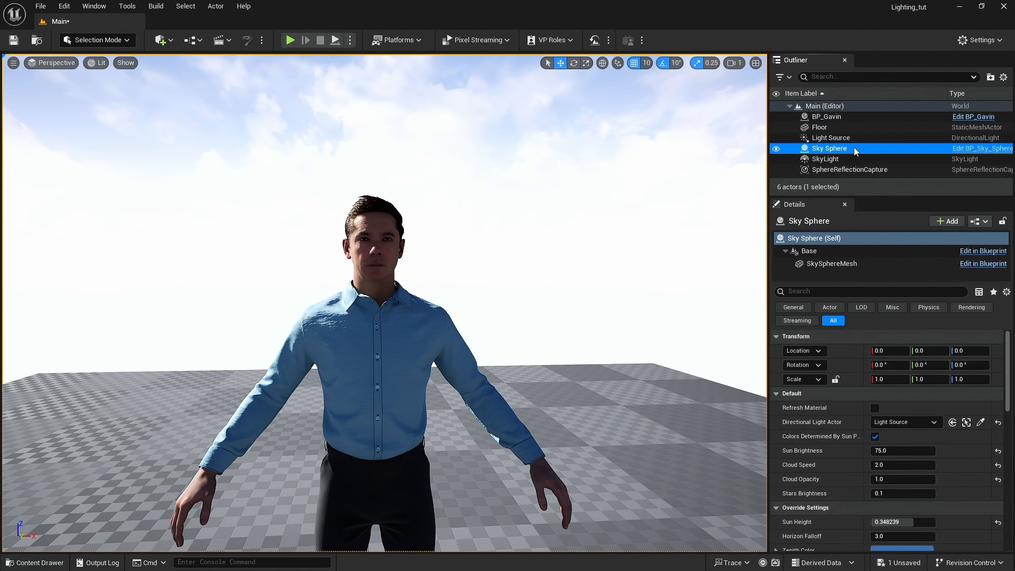
pyautogui.press('Delete')
pyautogui.click(855, 148)
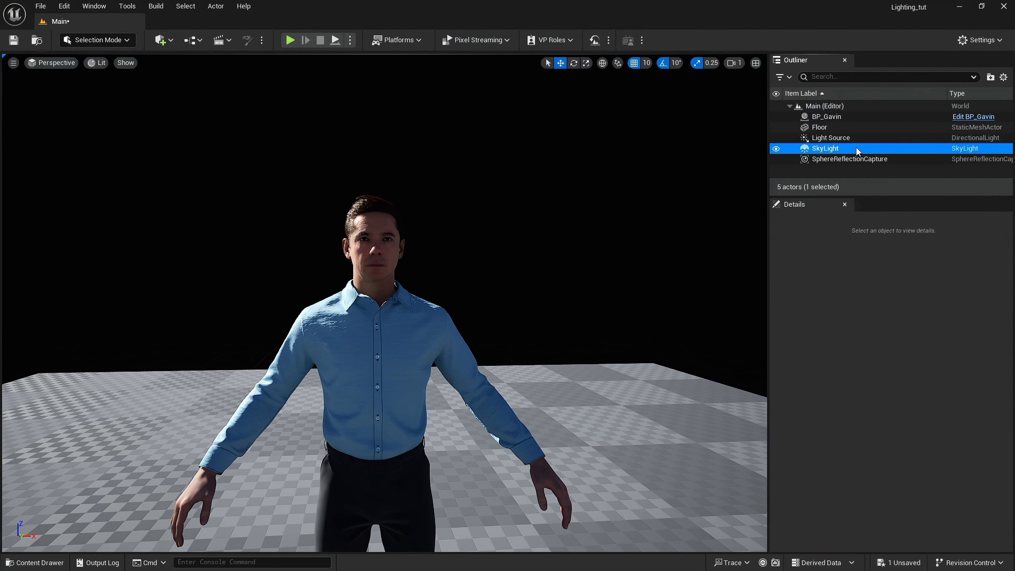
pyautogui.press('Delete')
pyautogui.click(856, 148)
pyautogui.press('Delete')
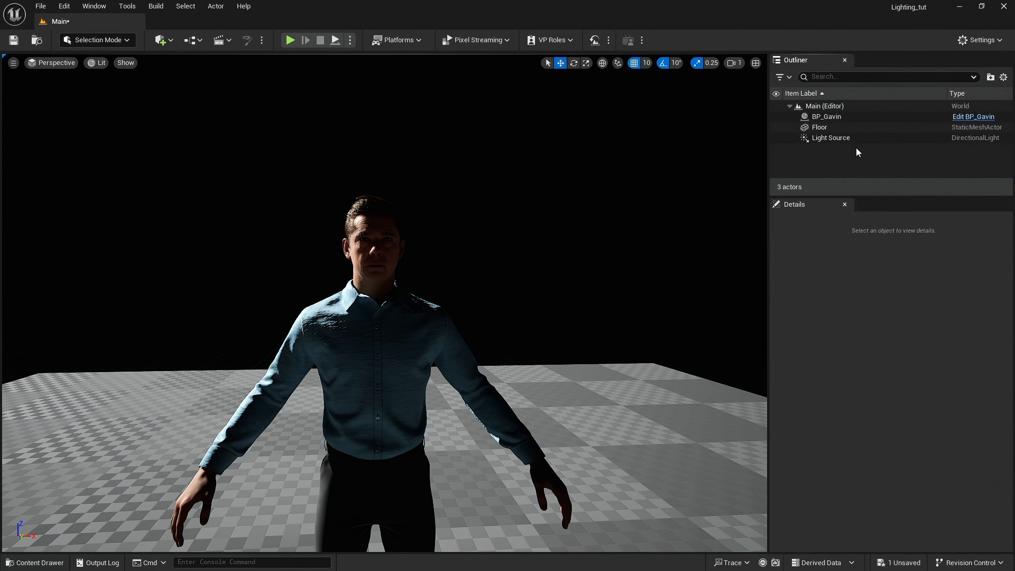
# Set the mobility of the Light Source directional light to Movable and reset its rotation and location to default
pyautogui.click(848, 139)
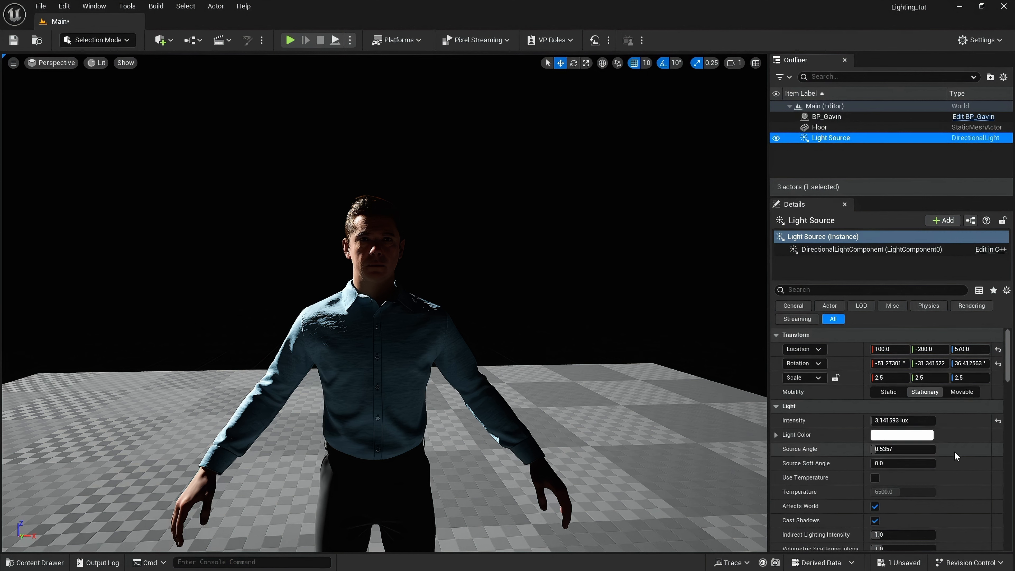
pyautogui.click(970, 393)
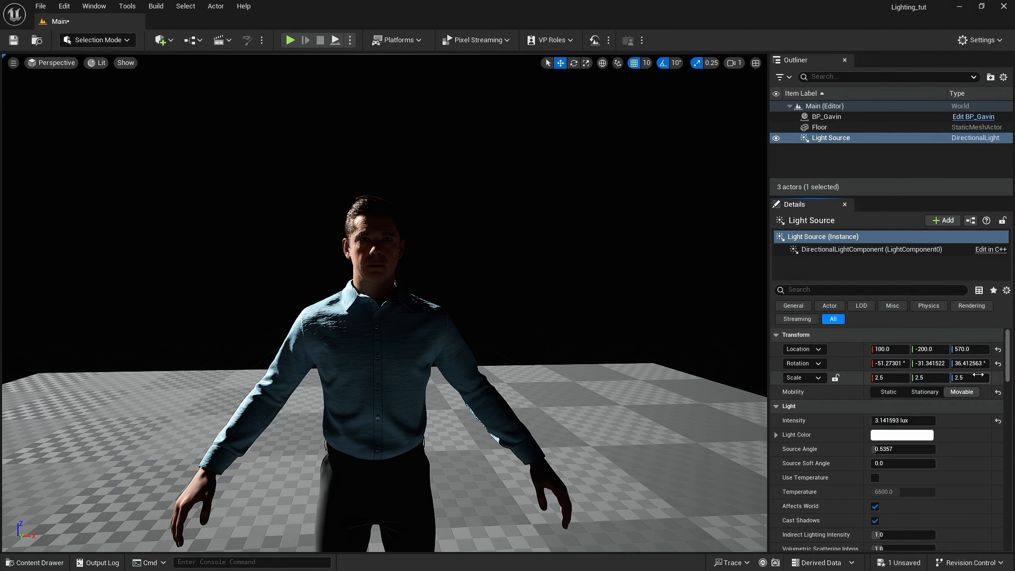
pyautogui.click(997, 363)
pyautogui.click(998, 349)
# Rotate the Light Source about the Z axis to change how it lights the MetaHuman
pyautogui.moveTo(969, 362); pyautogui.dragTo(993, 362)
pyautogui.press('w')
pyautogui.moveTo(479, 234); pyautogui.dragTo(484, 233, button='right')
pyautogui.press('e')
pyautogui.moveTo(513, 292); pyautogui.dragTo(505, 310, button='right')
pyautogui.press('s')
pyautogui.press('q')
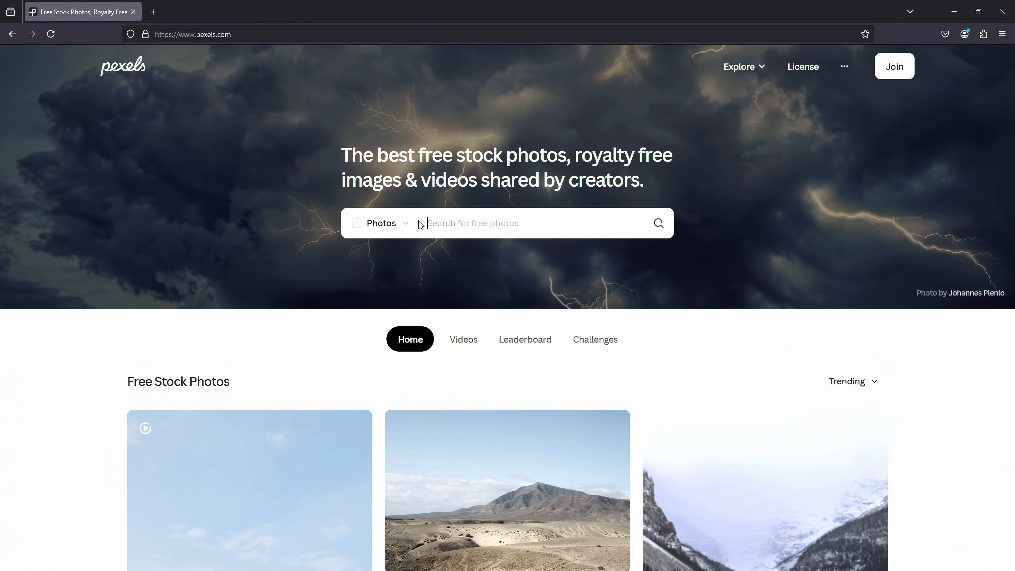
# Switch to the Pexels website in the browser and search its free videos for "windows"
pyautogui.click(407, 223)
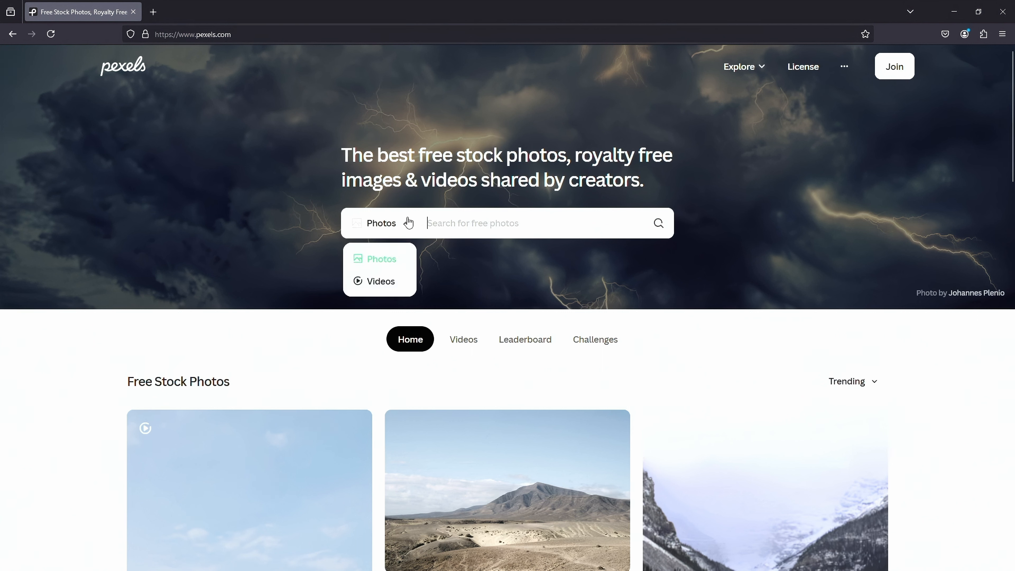
pyautogui.click(391, 282)
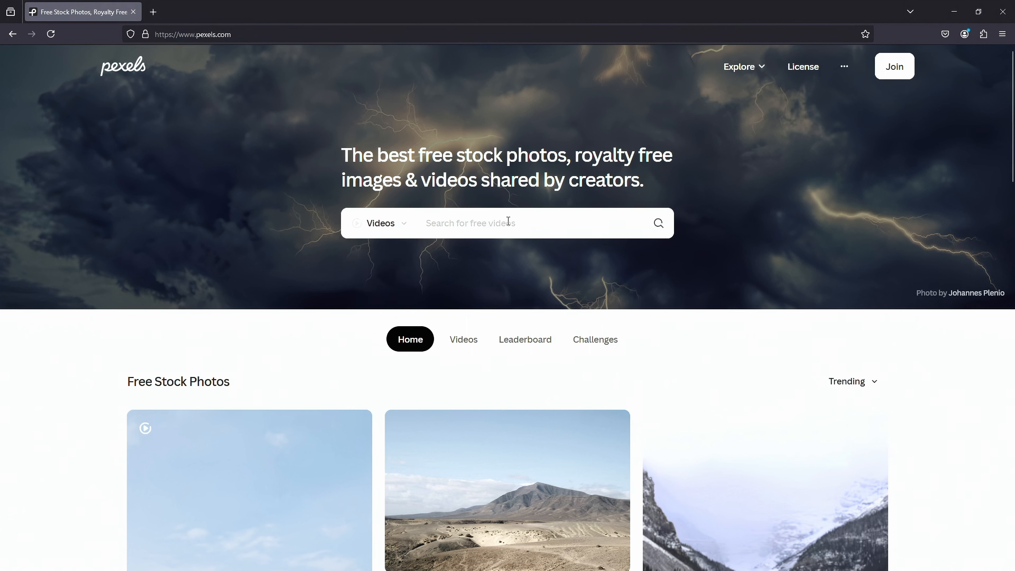
pyautogui.click(496, 228)
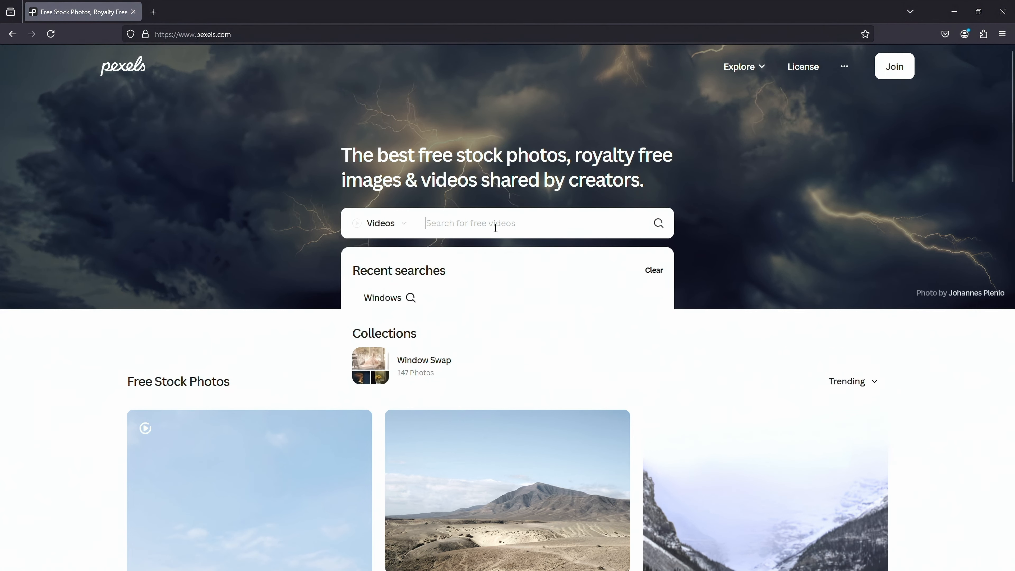
pyautogui.write('windows')
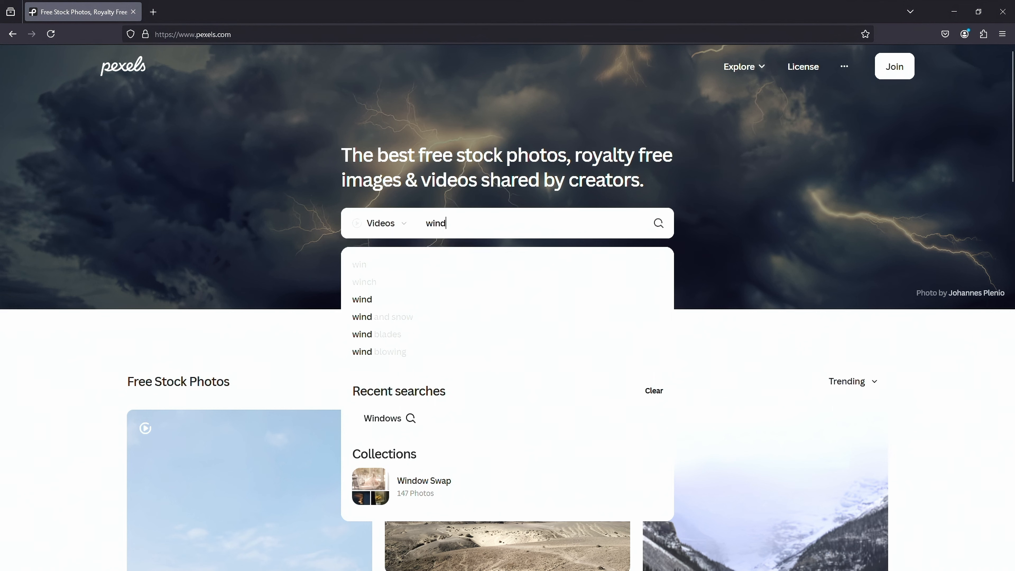
pyautogui.press('Return')
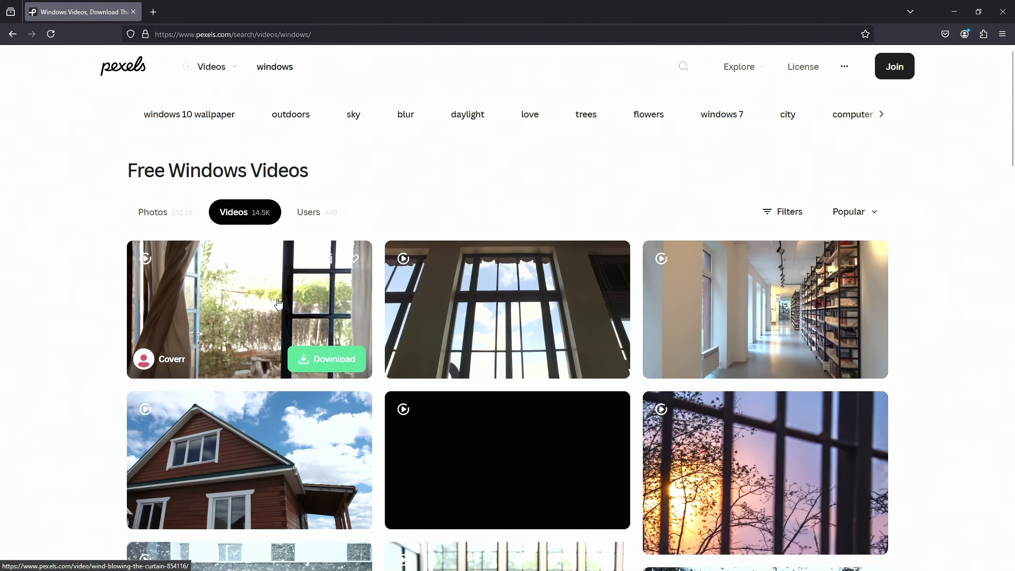
# Download the video of wind blowing the curtain at a window and return to the search results
pyautogui.click(317, 357)
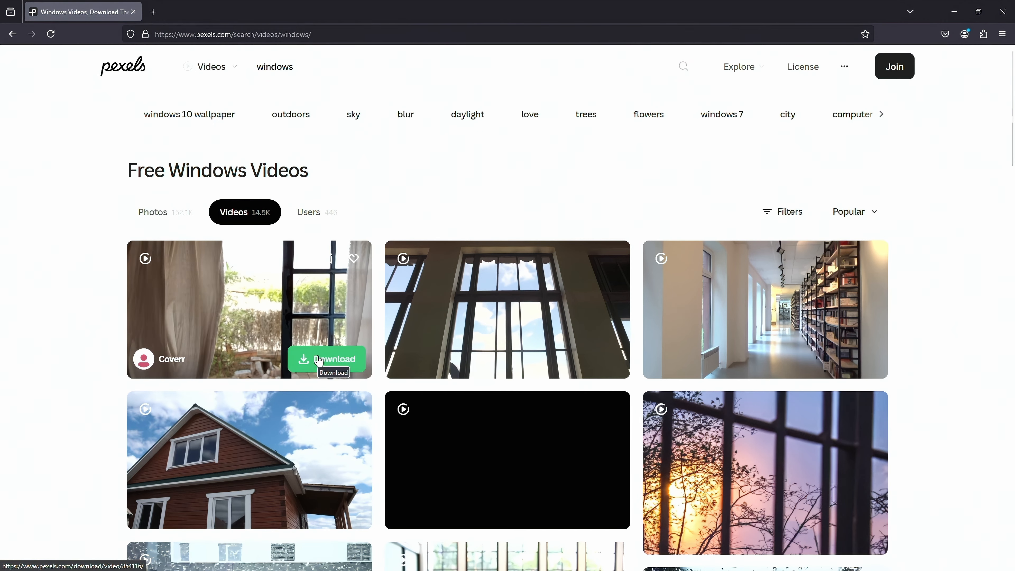
pyautogui.hotkey('alt', 'Left')
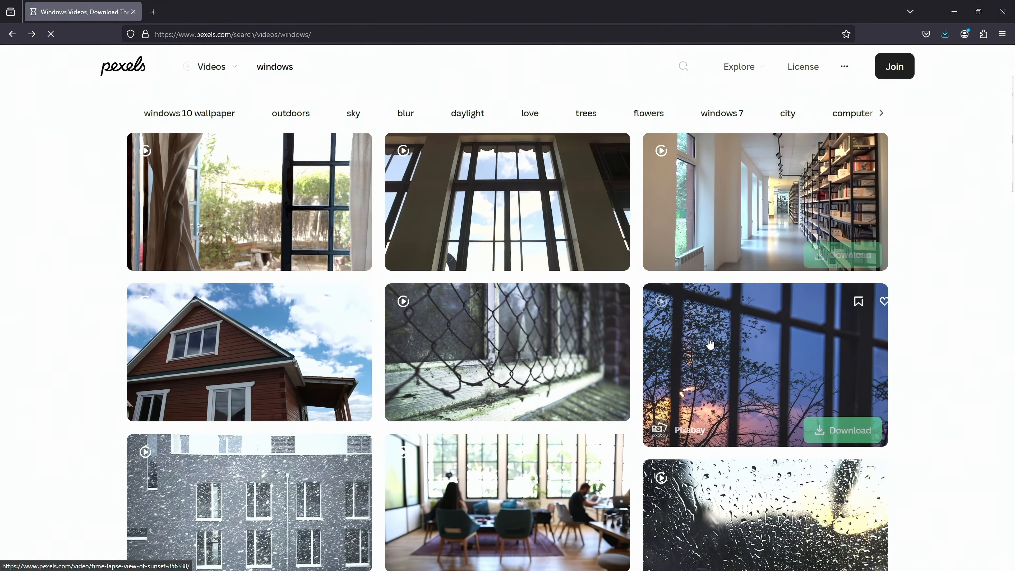
# Browse the windows video results for further clips suitable as light textures
pyautogui.scroll(-3, 753, 365)
pyautogui.scroll(-10, 753, 365)
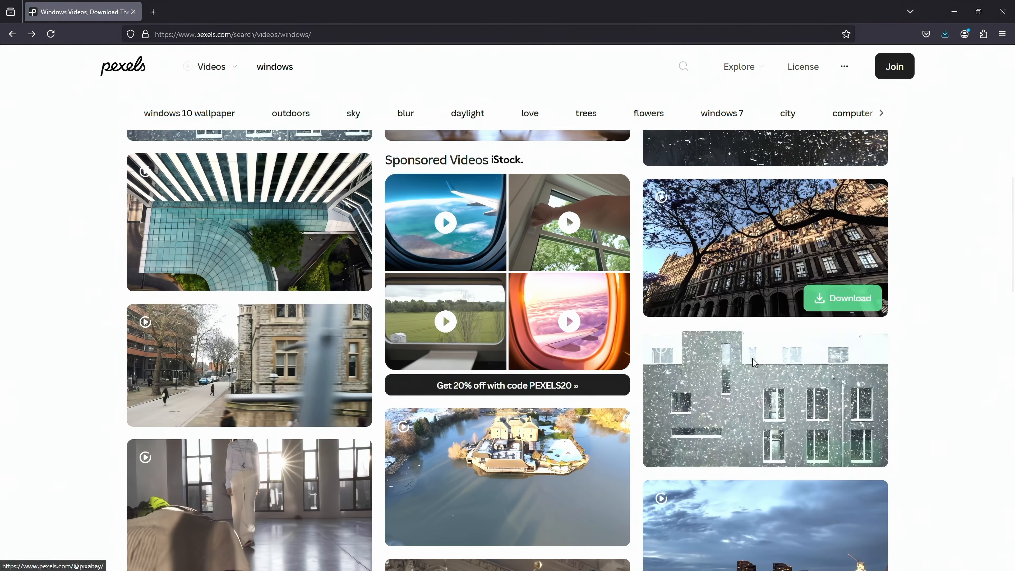
pyautogui.scroll(-3, 753, 362)
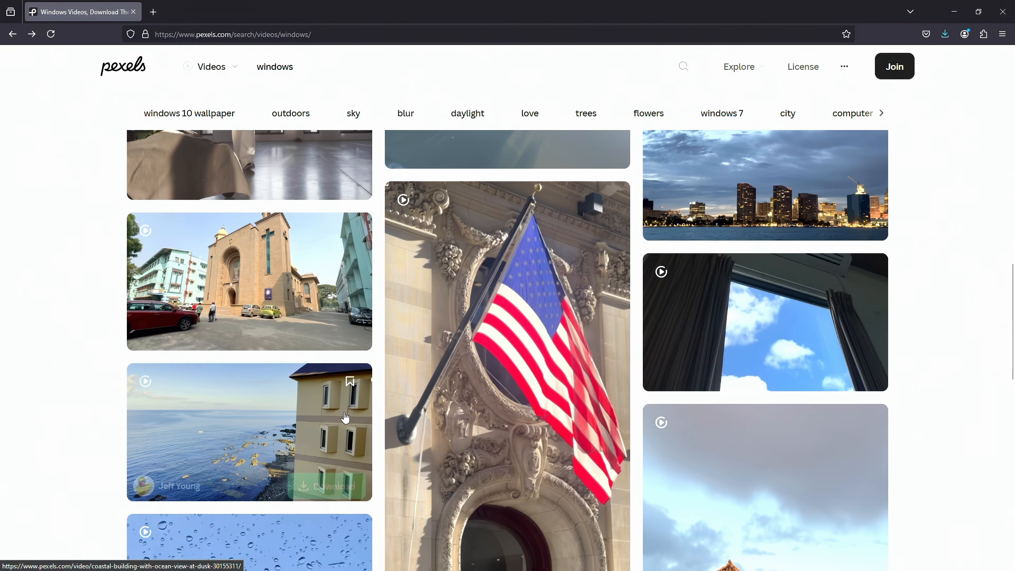
pyautogui.scroll(-6, 349, 433)
pyautogui.scroll(3, 711, 385)
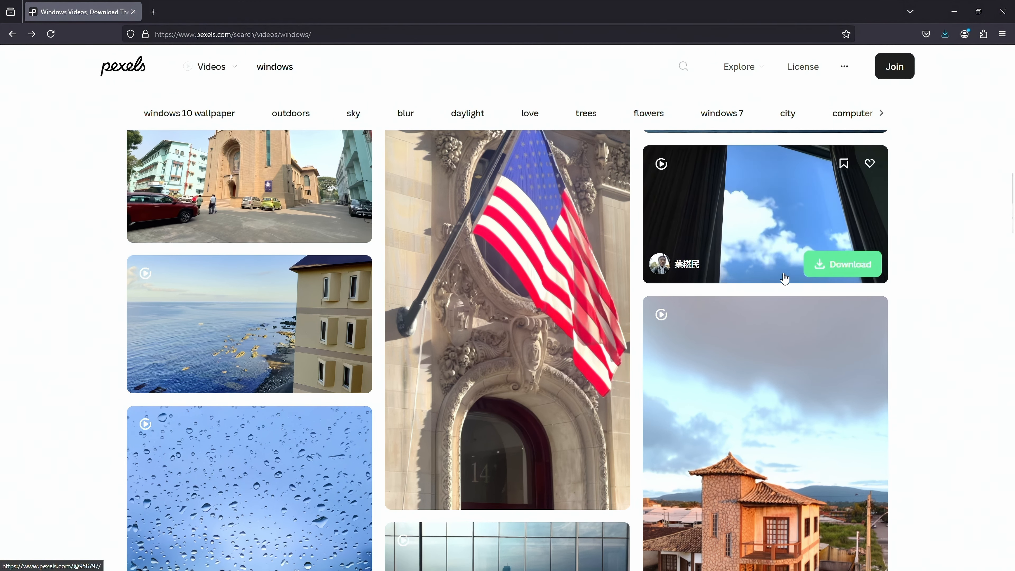
pyautogui.scroll(-1, 671, 394)
pyautogui.scroll(-2, 572, 372)
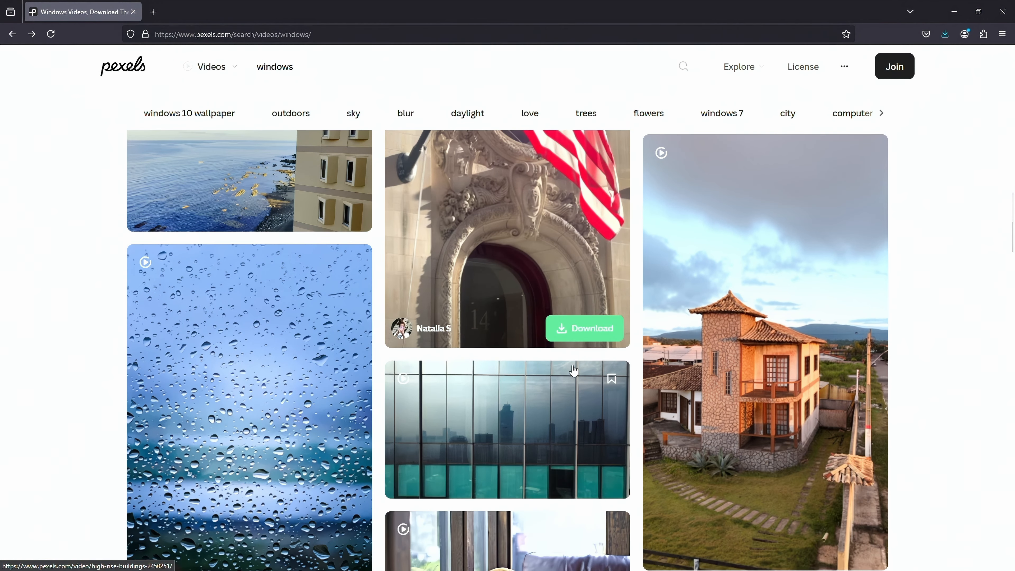
pyautogui.scroll(-6, 481, 427)
pyautogui.scroll(-2, 481, 427)
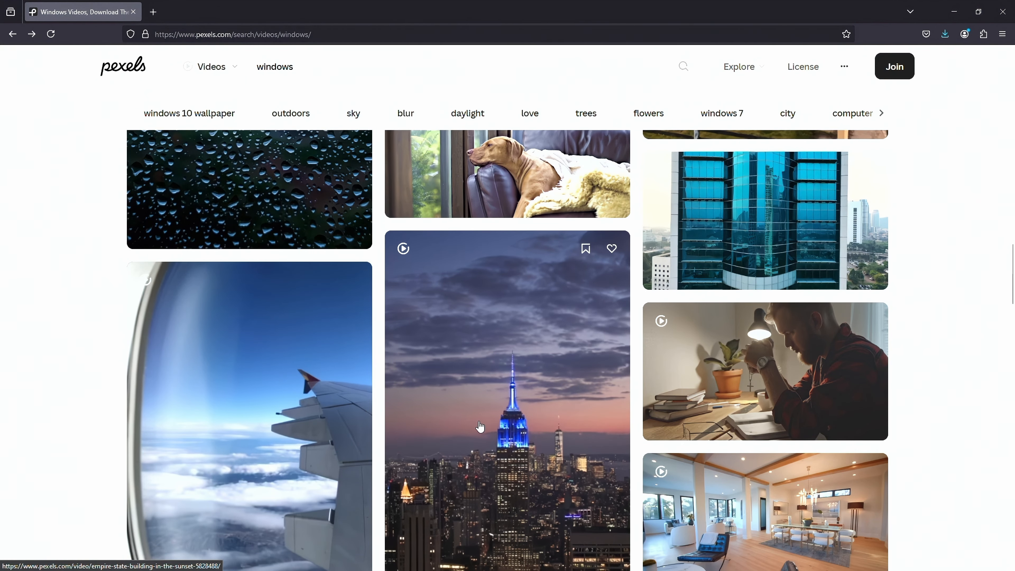
pyautogui.scroll(-10, 481, 427)
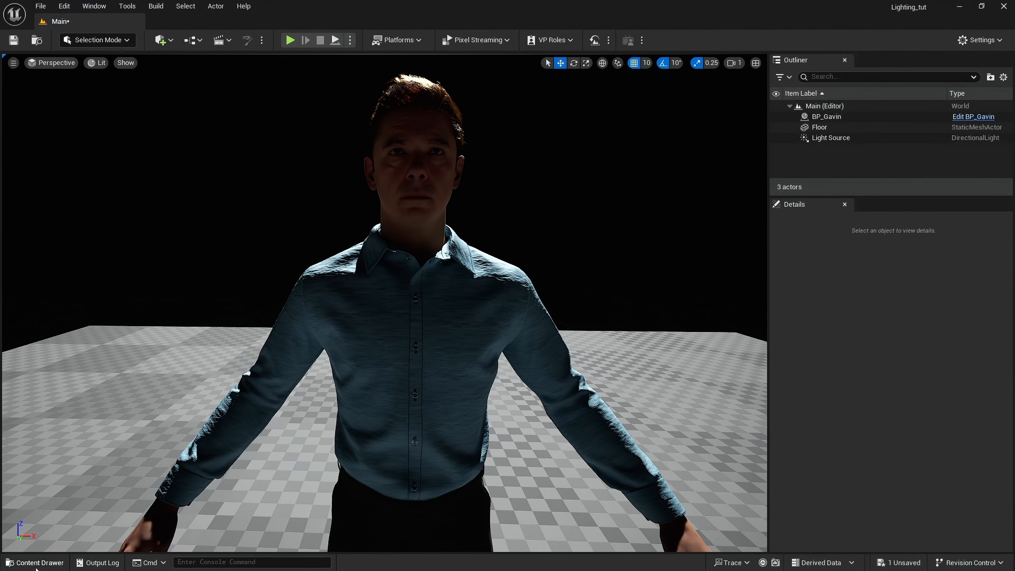
# Back in Unreal Editor, create a folder named Movies in the project's Content folder
pyautogui.click(35, 562)
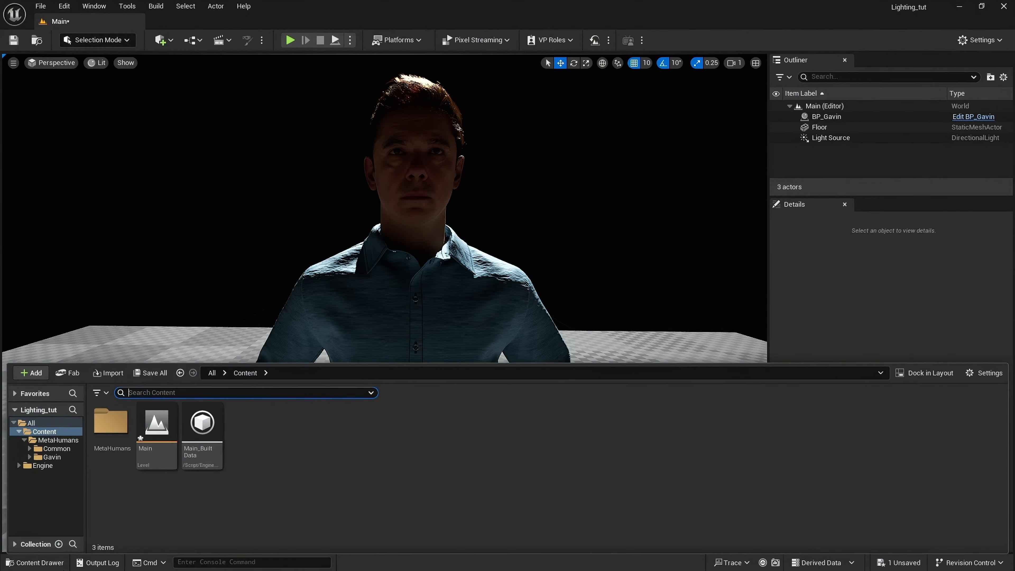
pyautogui.rightClick(344, 454)
pyautogui.click(403, 203)
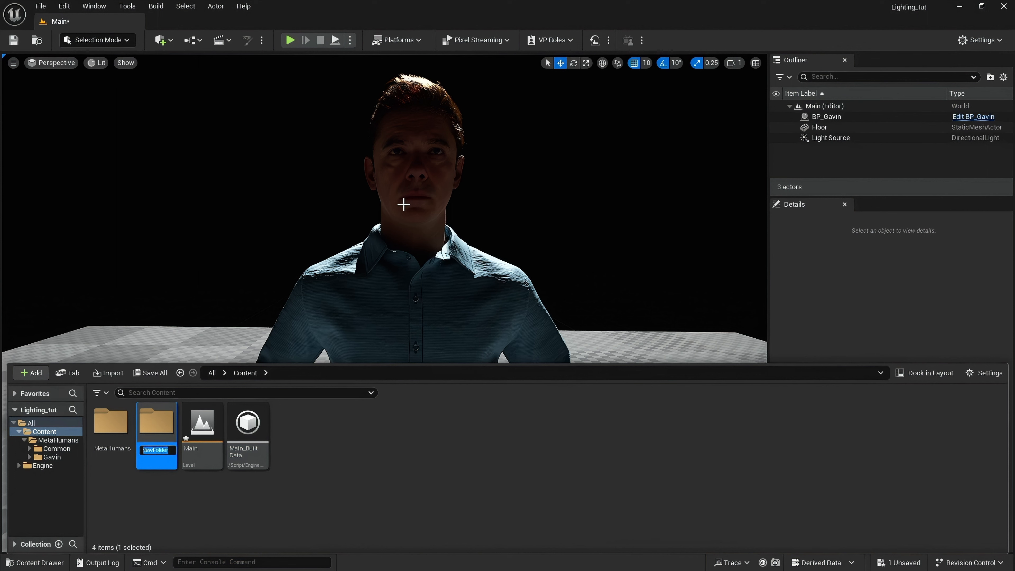
pyautogui.press('BackSpace')
pyautogui.write('Movies')
pyautogui.press('Return')
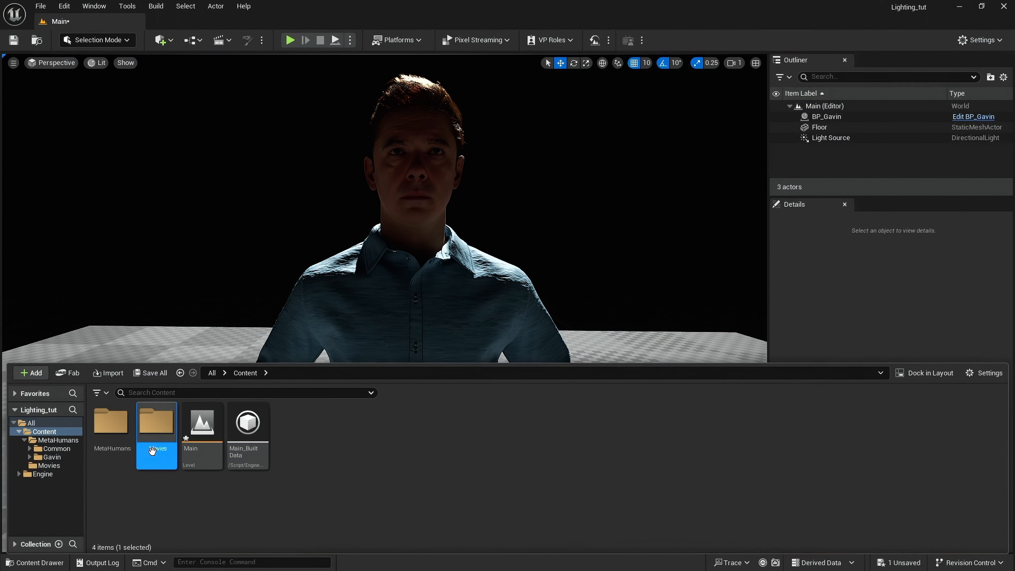
# Create a Media Player asset inside the Movies folder with a linked video output MediaTexture asset
pyautogui.doubleClick(157, 439)
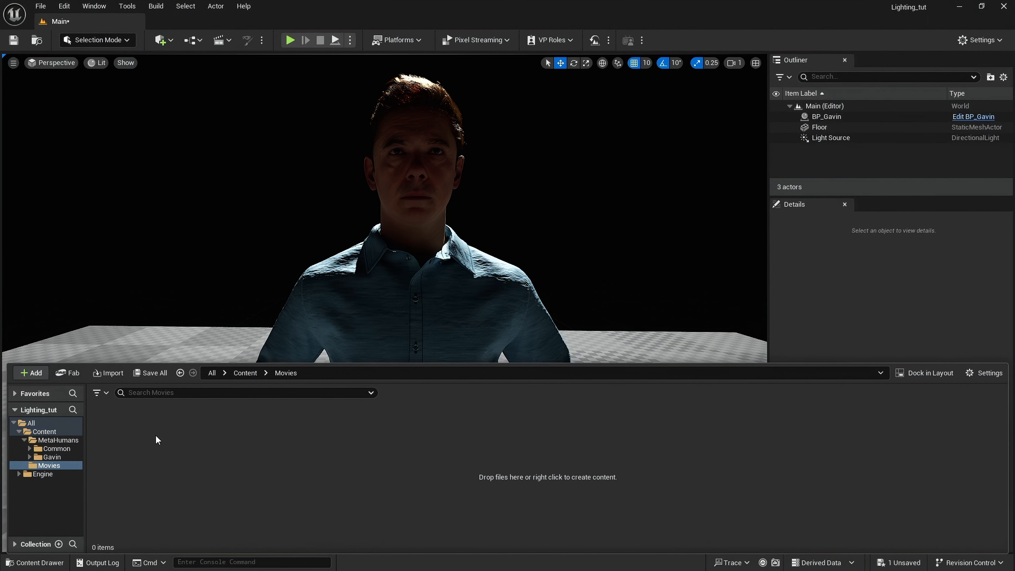
pyautogui.rightClick(139, 440)
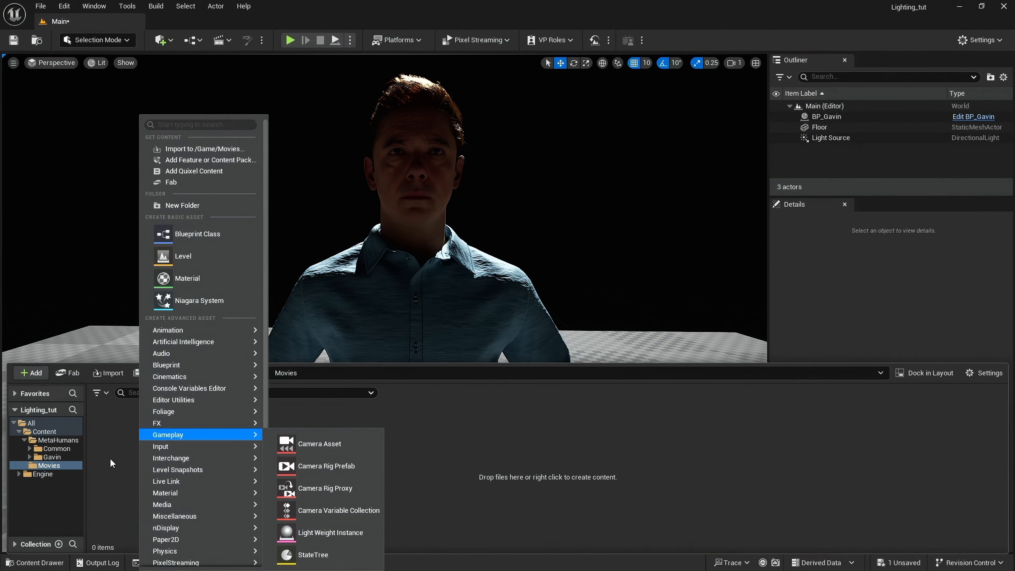
pyautogui.moveTo(208, 504)
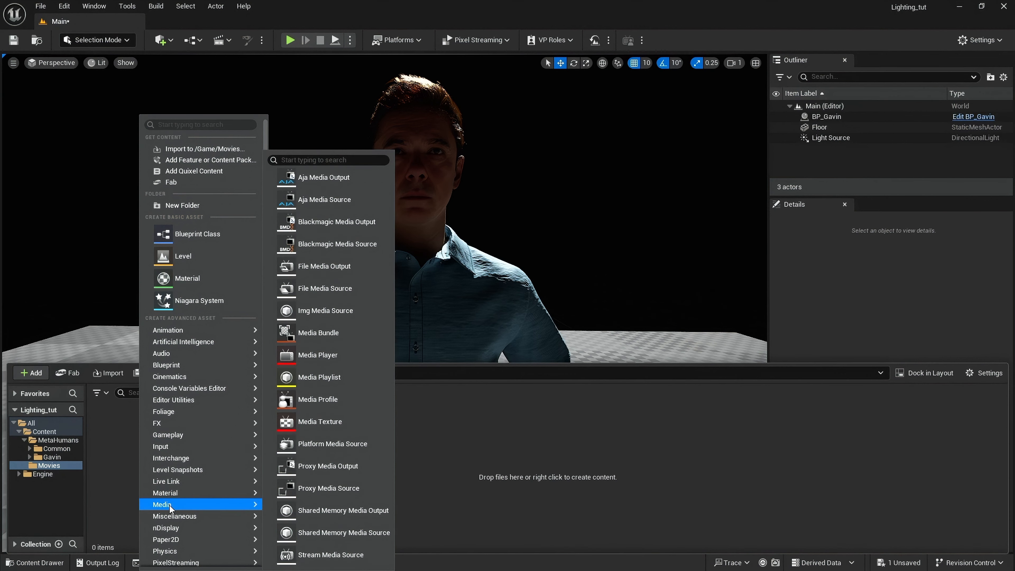
pyautogui.click(330, 355)
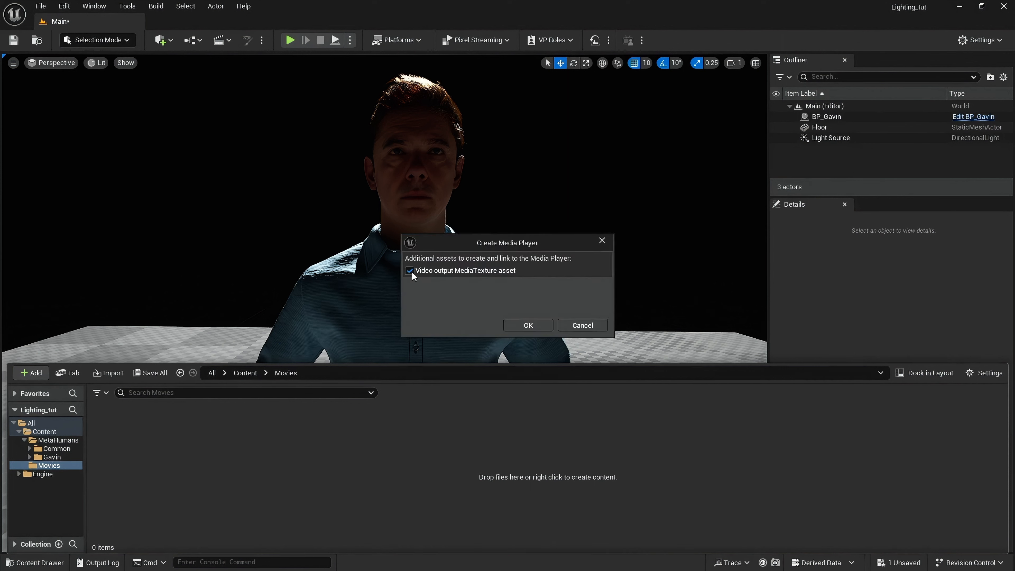
pyautogui.click(523, 324)
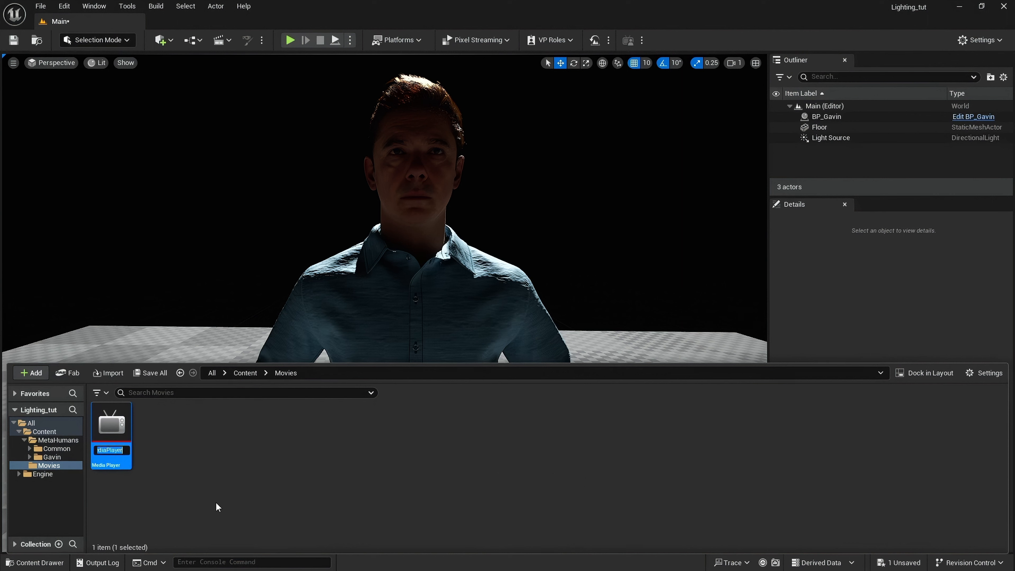
# Name the new media player Metahuman_light
pyautogui.press('BackSpace')
pyautogui.write('Me')
pyautogui.write('tahum')
pyautogui.write('an_light')
pyautogui.press('Return')
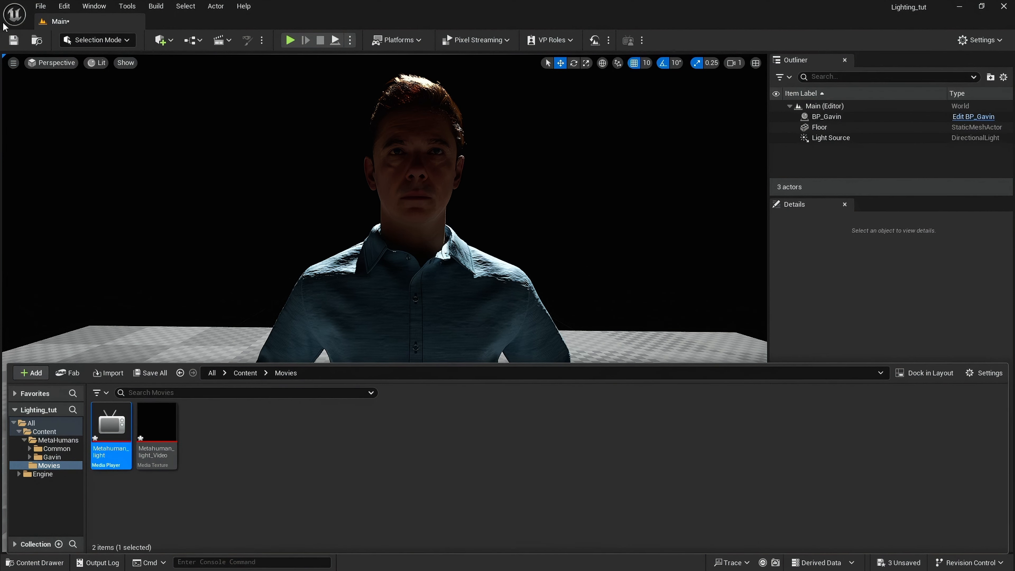
# Save the level and all unsaved assets in the project
pyautogui.click(40, 6)
pyautogui.click(75, 143)
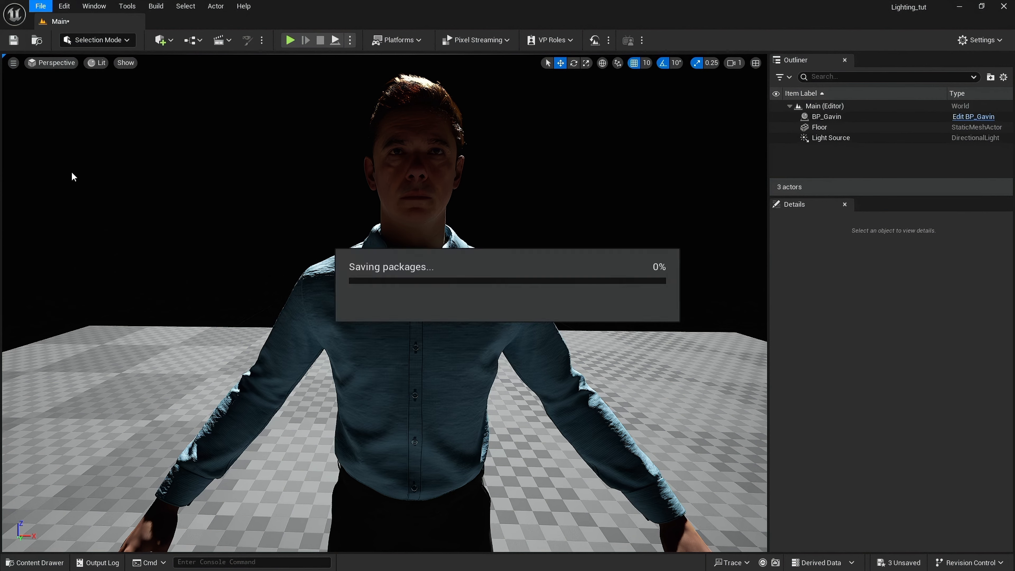
# Inspect the Metahuman_light media player and its linked Metahuman_light_Video media texture
pyautogui.click(35, 562)
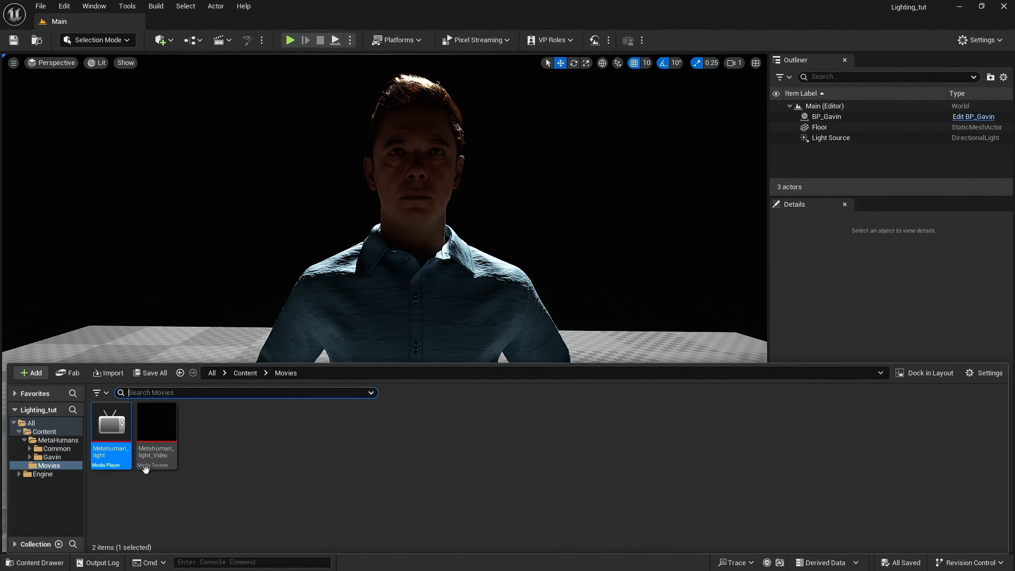
pyautogui.doubleClick(113, 426)
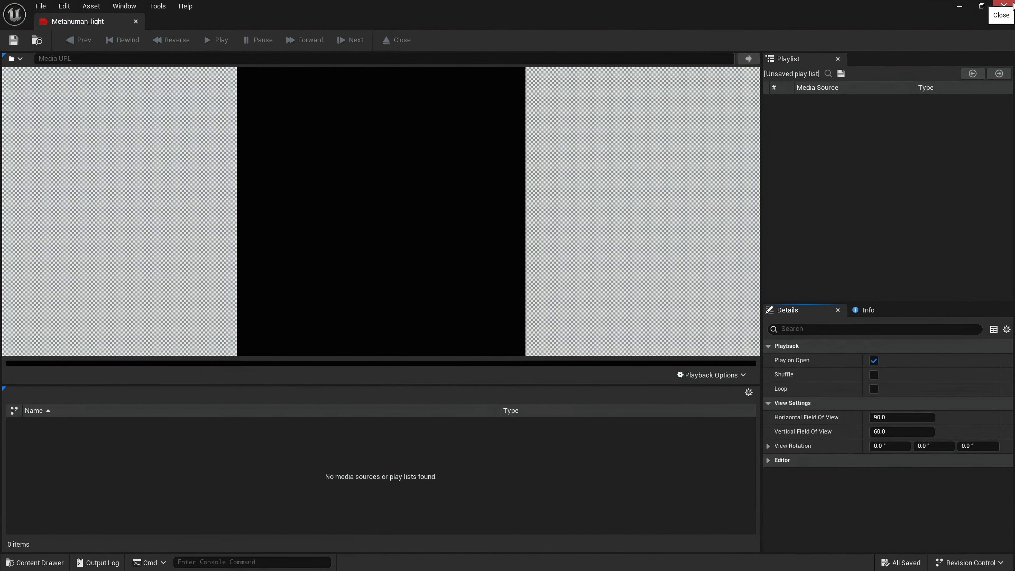
pyautogui.click(1004, 5)
pyautogui.click(35, 562)
pyautogui.click(180, 437)
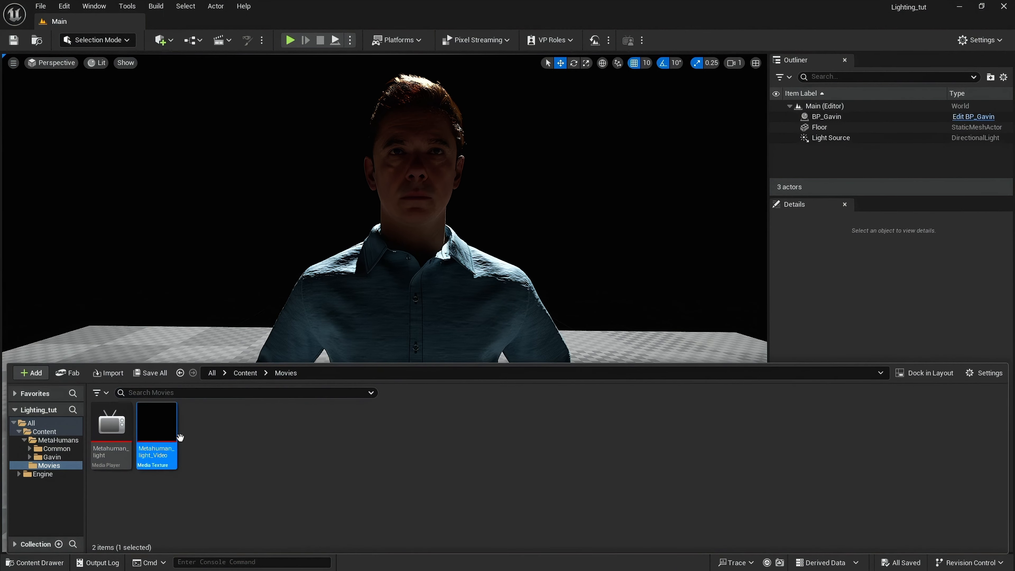
pyautogui.doubleClick(180, 437)
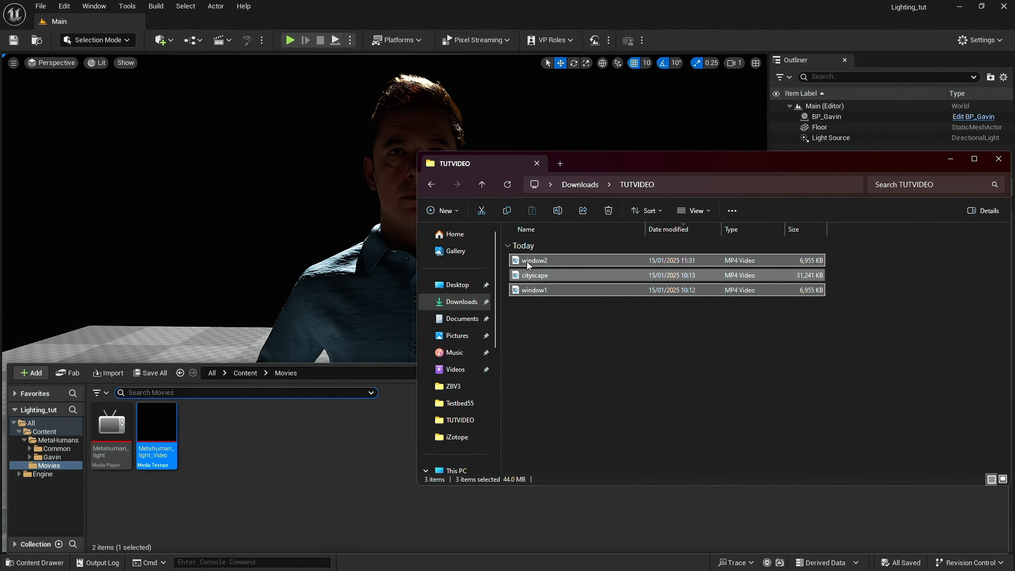
# Import the window2, cityscape and window1 MP4 videos from the TUTVIDEO folder into the Movies folder and save everything
pyautogui.moveTo(534, 290); pyautogui.dragTo(254, 448)
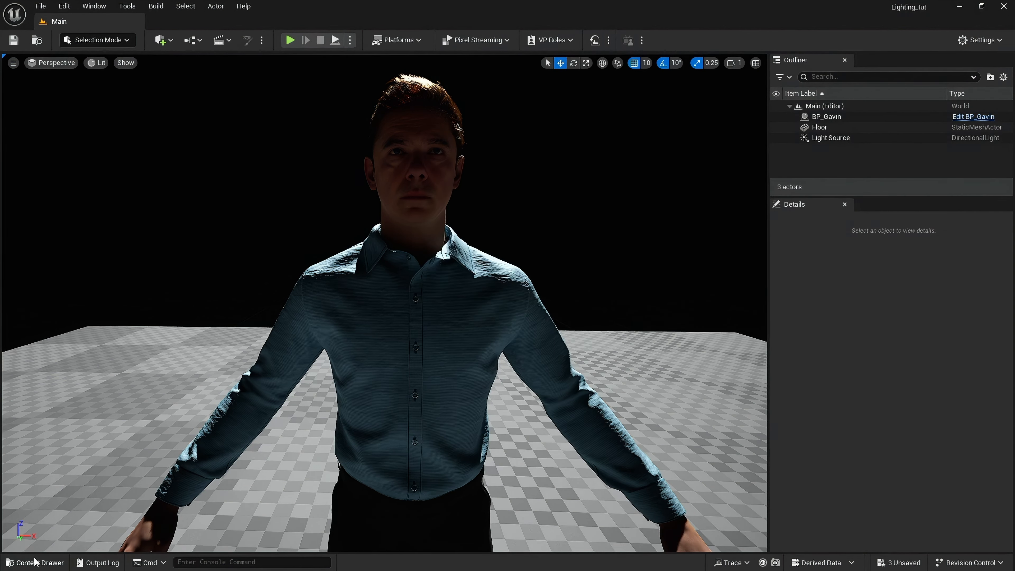
pyautogui.click(35, 562)
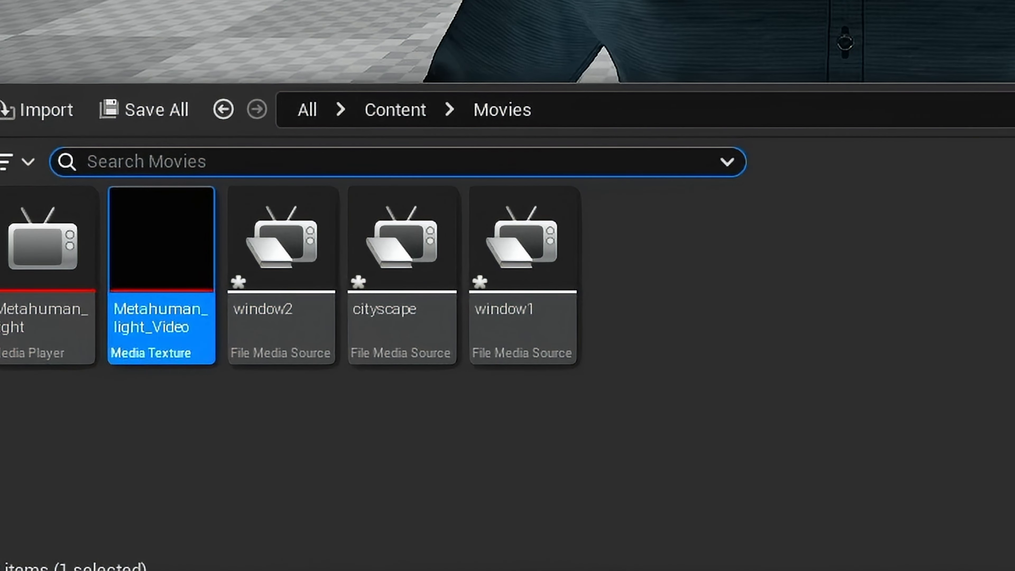
pyautogui.click(41, 6)
pyautogui.click(86, 155)
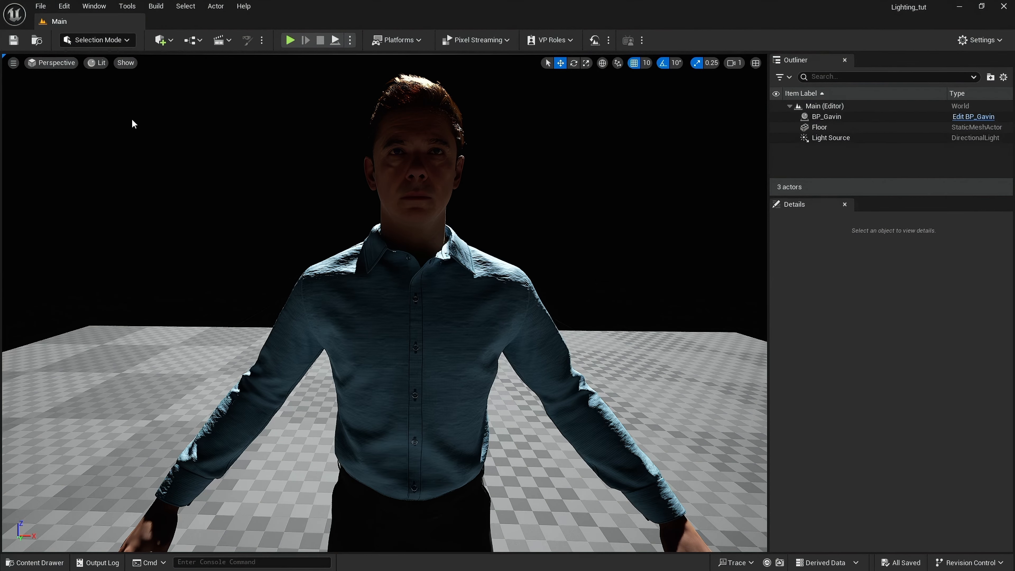
# Open the window2 file media source and load its video for preview
pyautogui.click(35, 561)
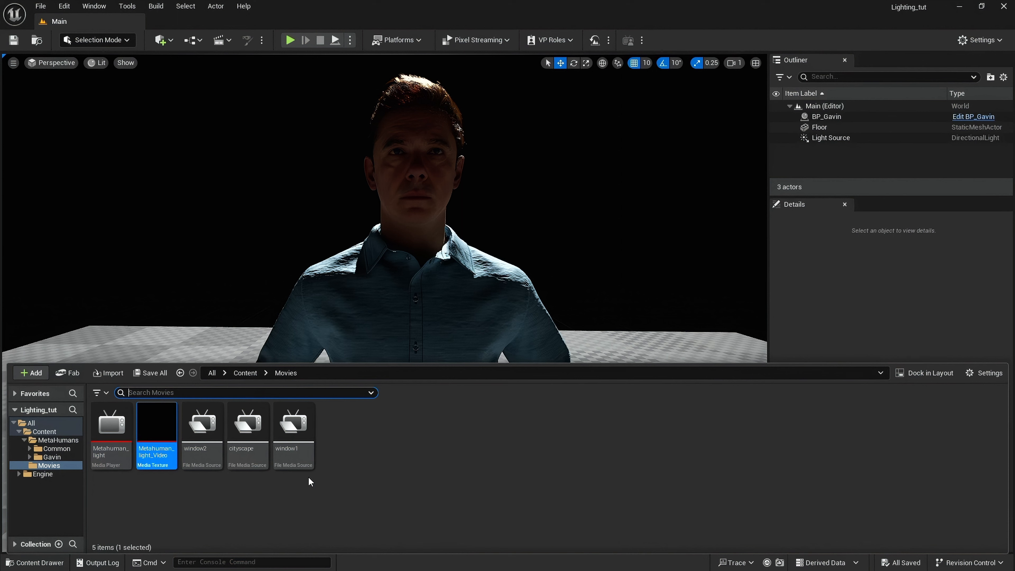
pyautogui.doubleClick(203, 429)
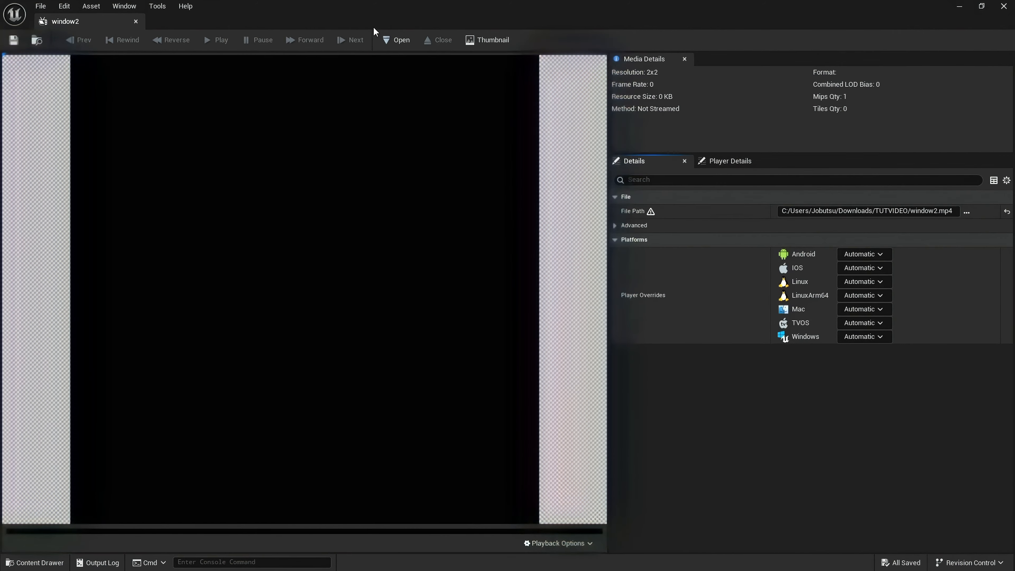
pyautogui.click(393, 40)
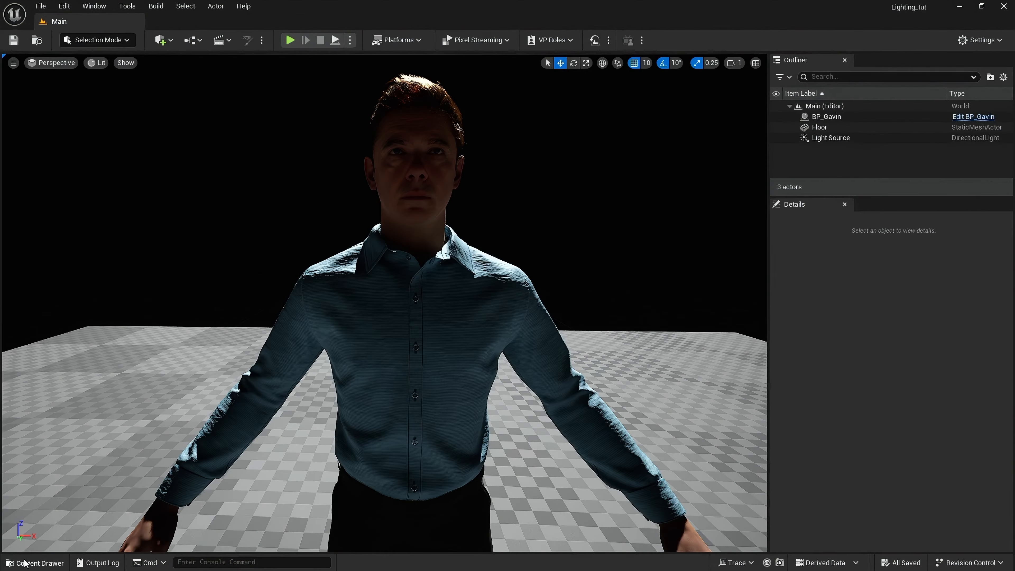
# Preview the cityscape video in the Metahuman_light media player and close the player editor
pyautogui.click(35, 562)
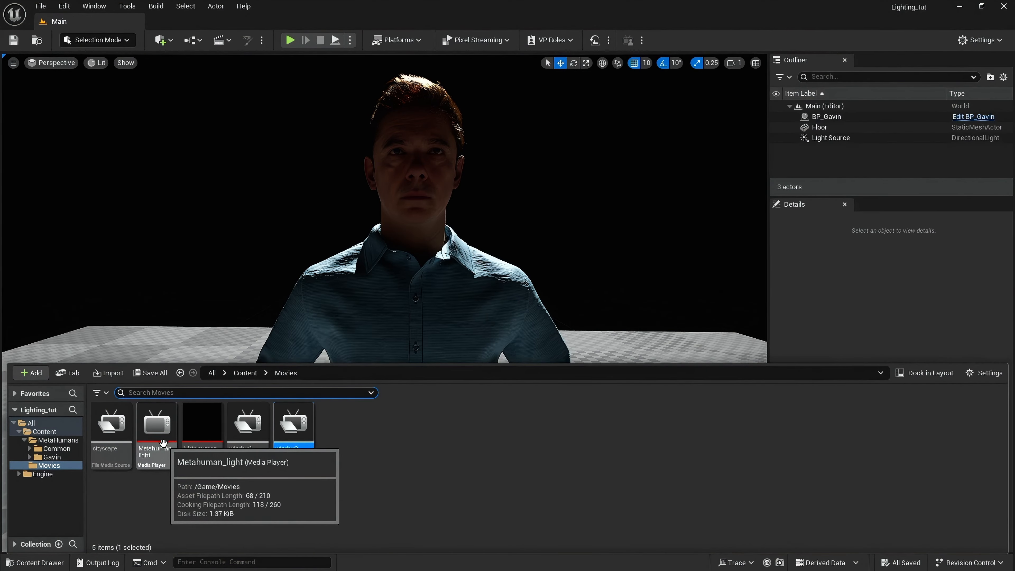
pyautogui.doubleClick(154, 453)
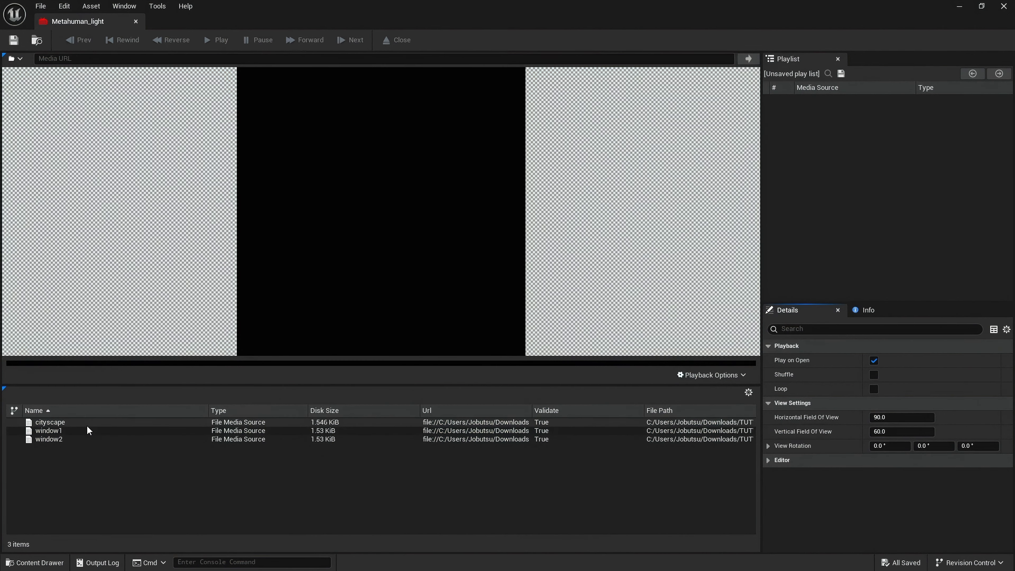
pyautogui.doubleClick(86, 422)
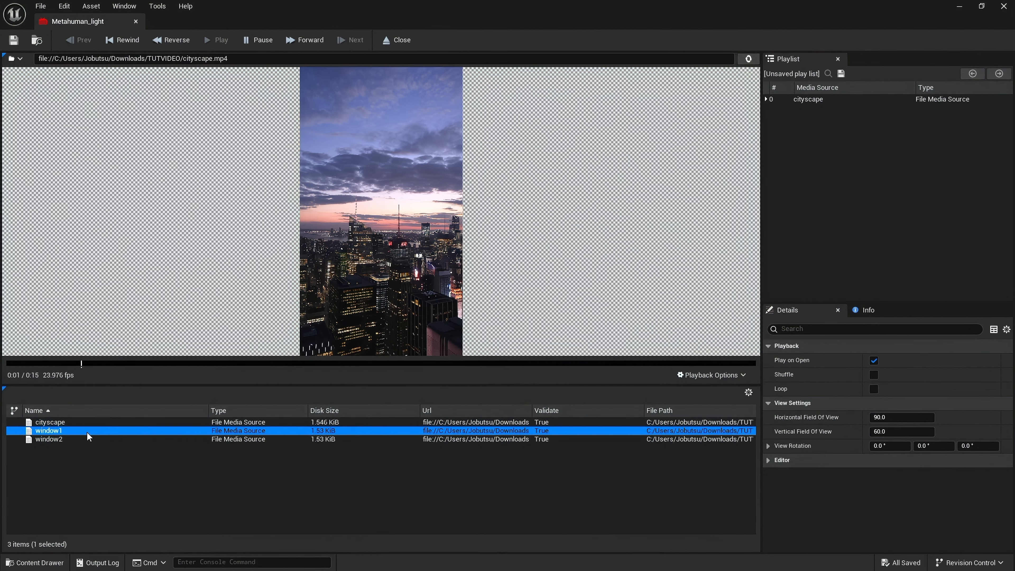
pyautogui.click(1005, 7)
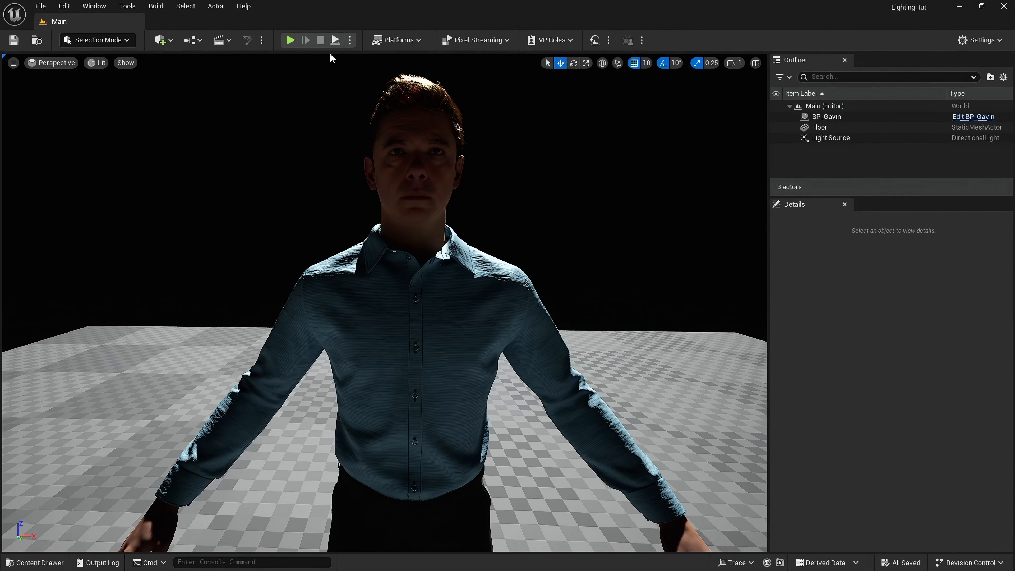
# Open the Level Blueprint of the current level and add a variable named LightPlayer
pyautogui.click(204, 45)
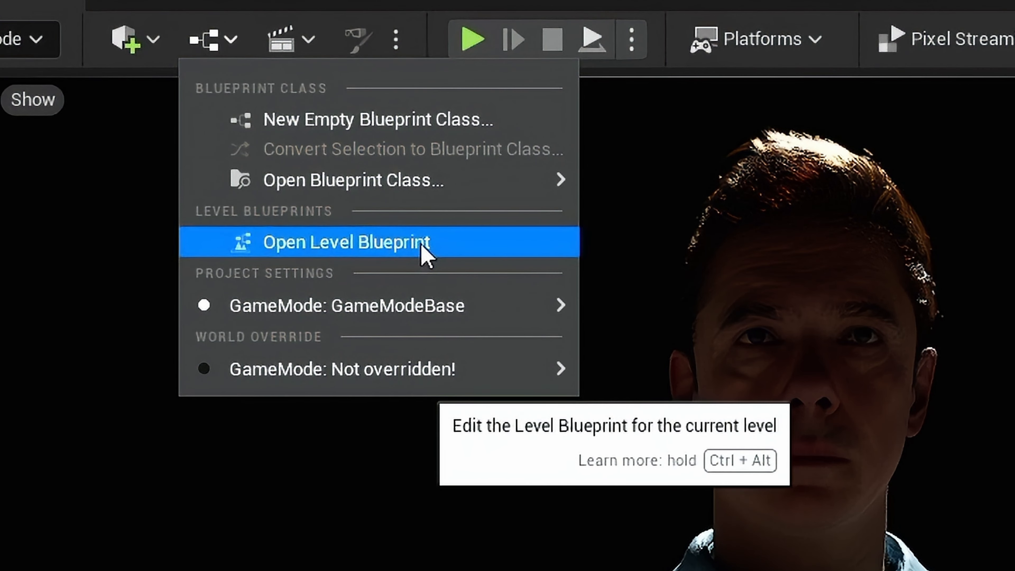
pyautogui.click(431, 245)
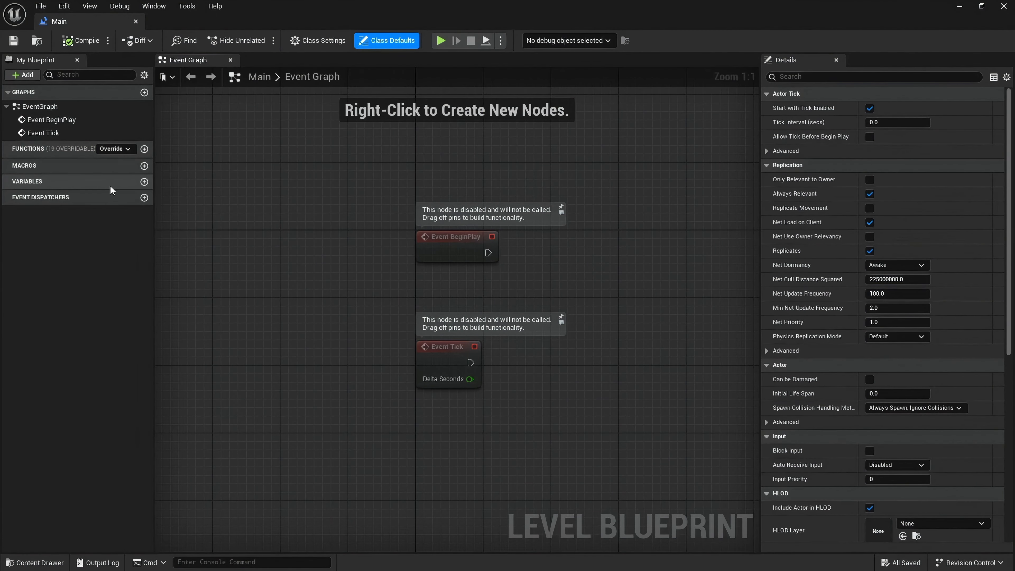
pyautogui.click(144, 181)
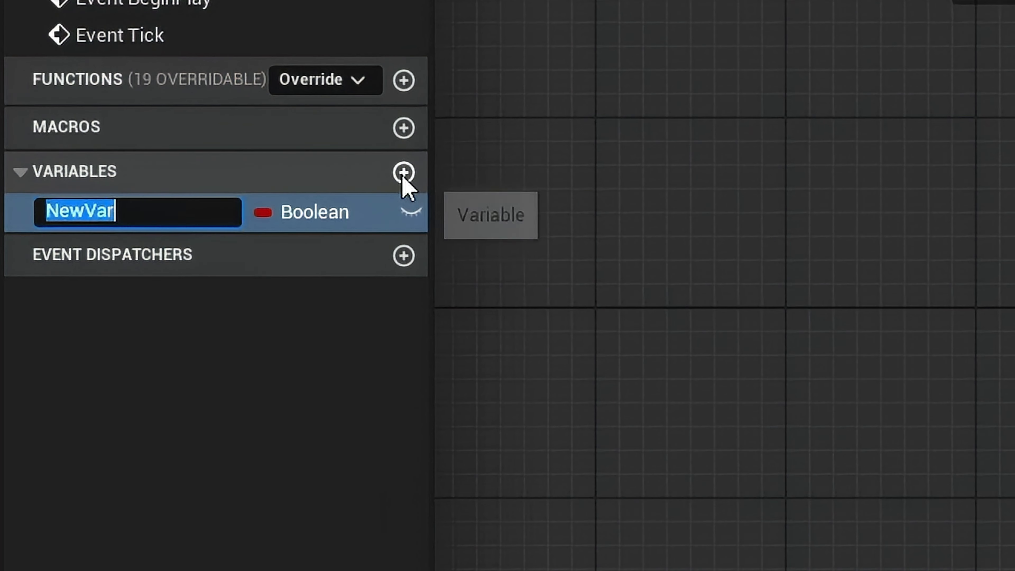
pyautogui.press('BackSpace')
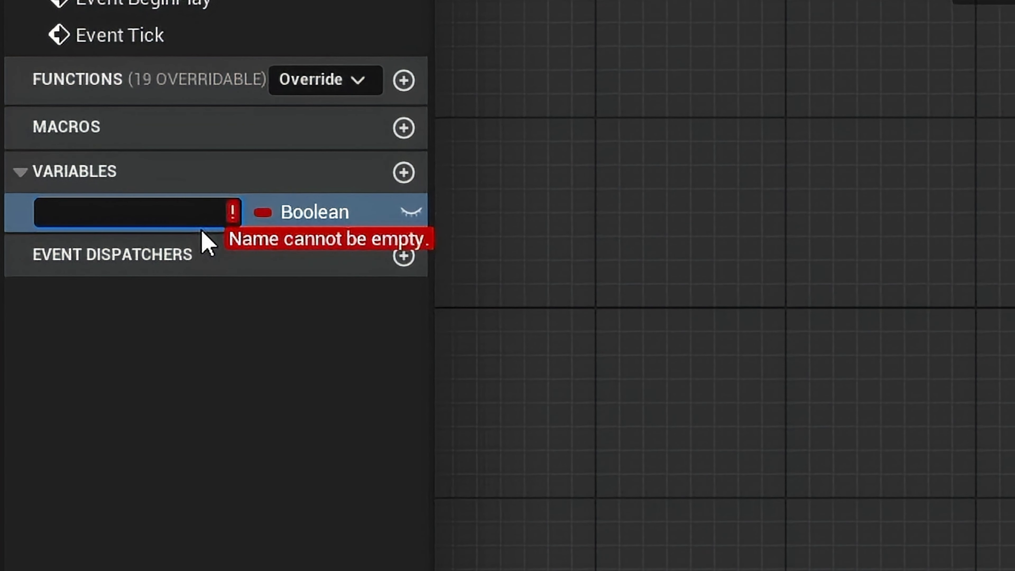
pyautogui.write('LightPlayer')
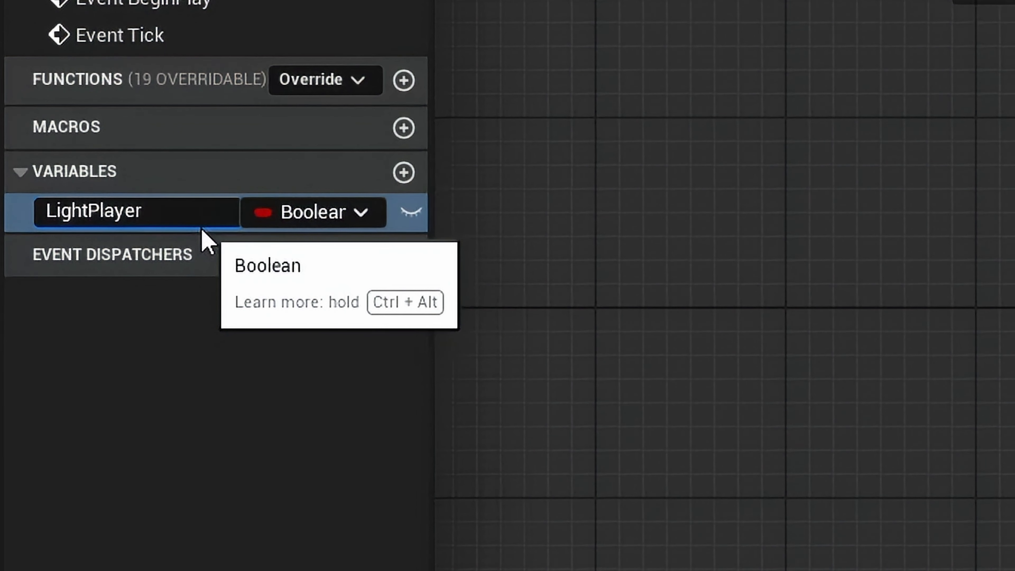
pyautogui.press('Return')
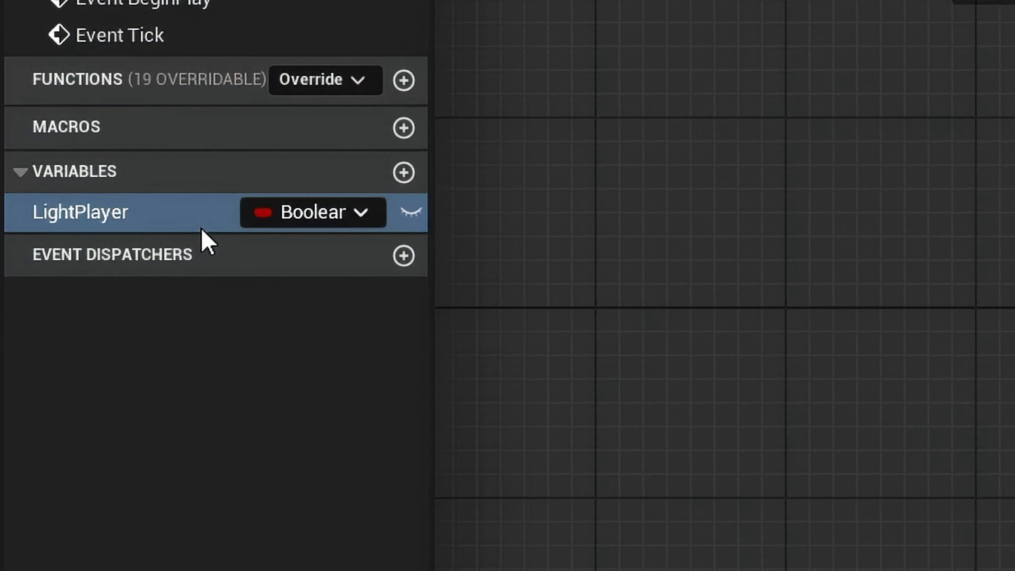
# Change the LightPlayer variable's type to a Media Player Object Reference
pyautogui.click(309, 219)
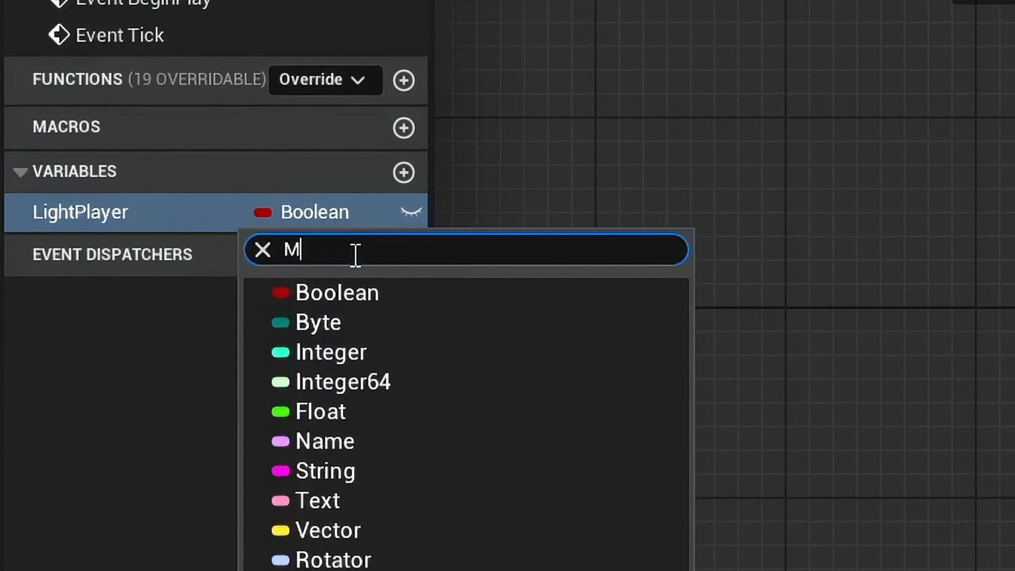
pyautogui.write('Media player')
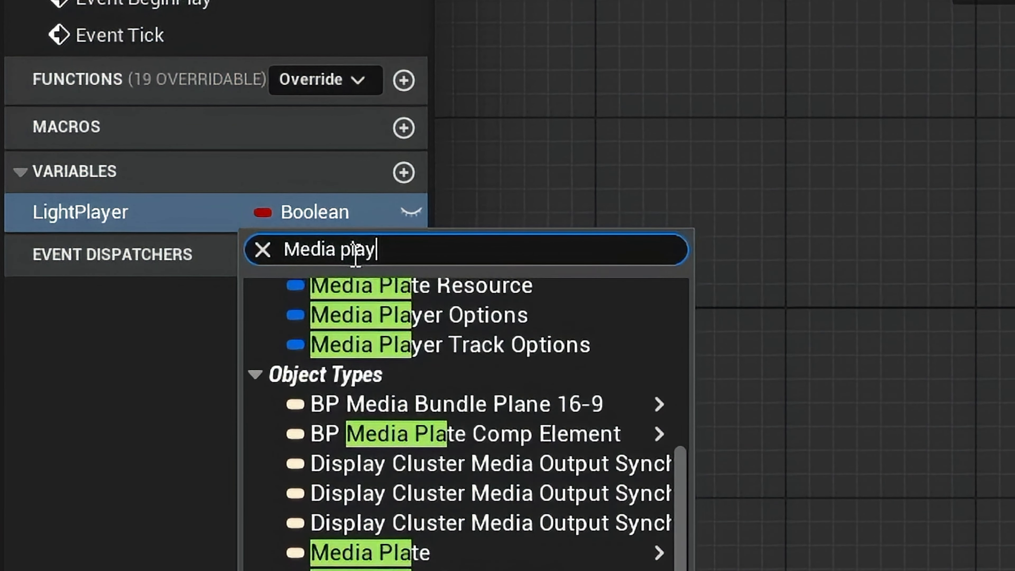
pyautogui.moveTo(419, 415)
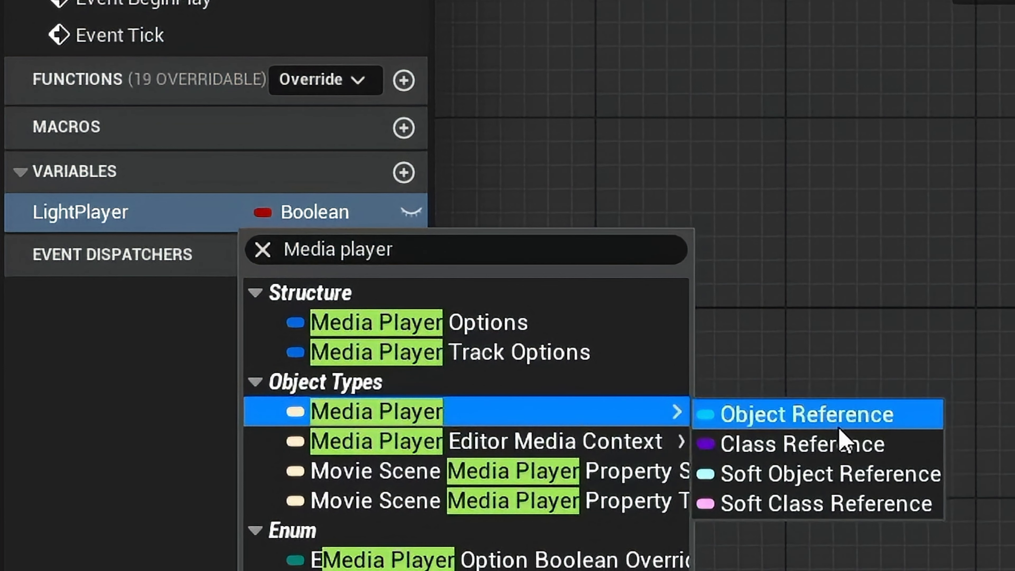
pyautogui.click(879, 430)
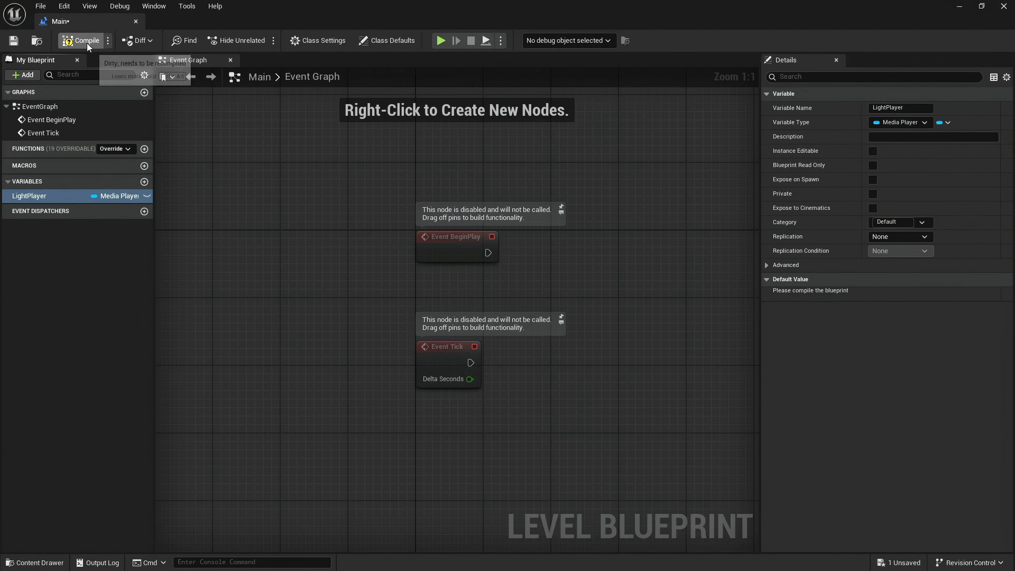
# Compile the blueprint and set LightPlayer's default value to the Metahuman_light media player
pyautogui.click(80, 40)
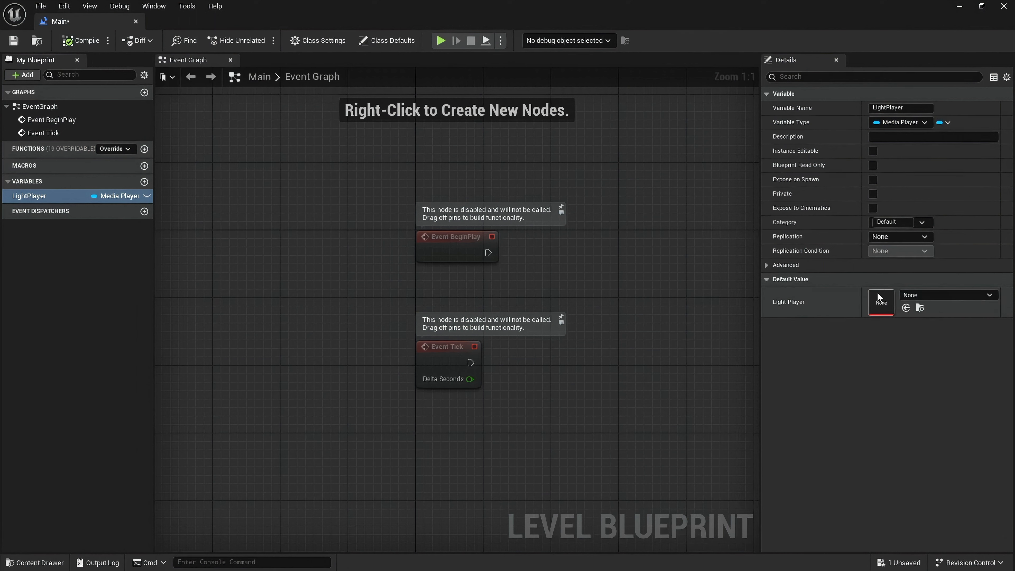
pyautogui.click(956, 296)
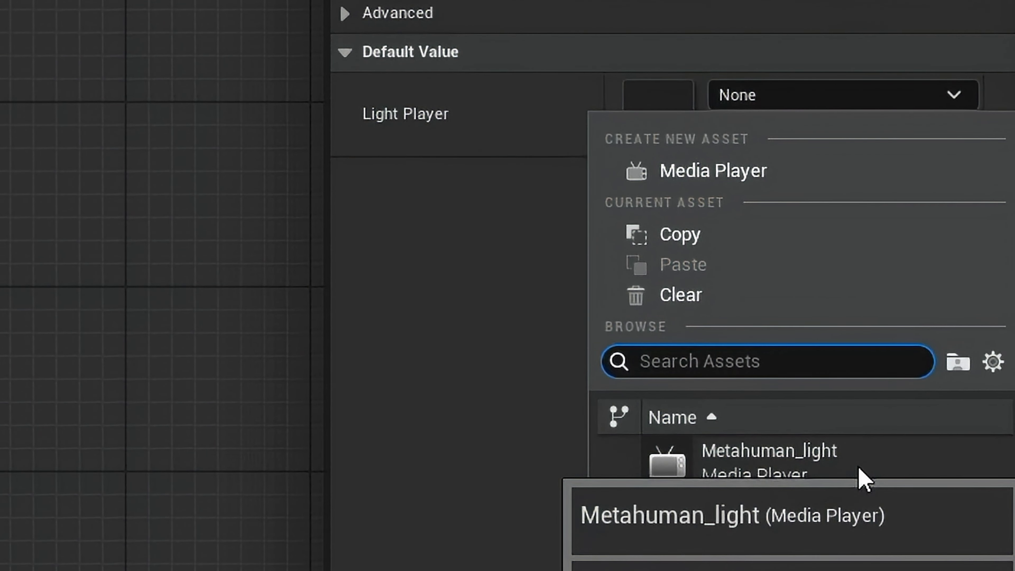
pyautogui.click(859, 468)
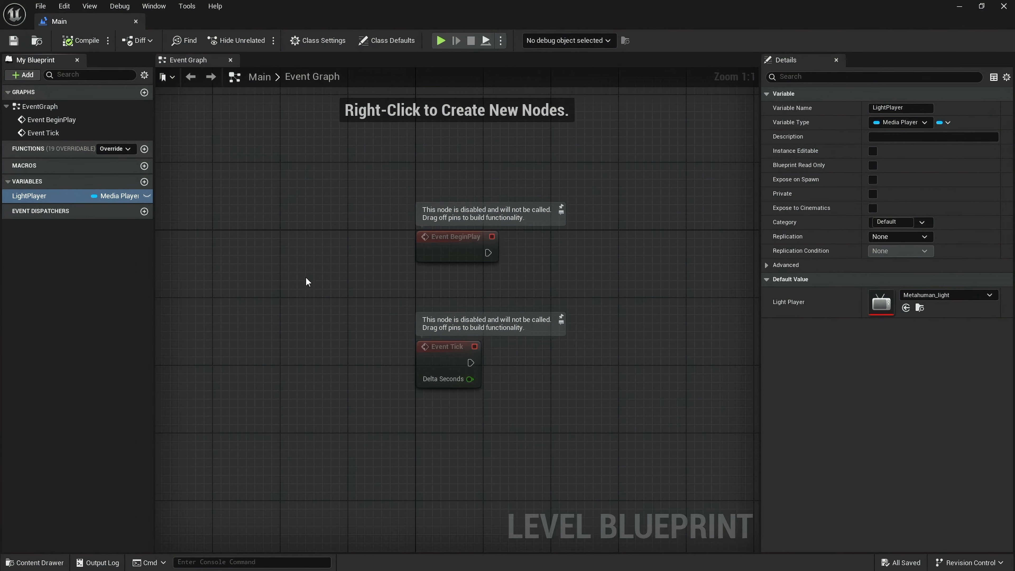
# Place a LightPlayer getter below Event BeginPlay and add an Open Source node with LightPlayer connected as its target
pyautogui.moveTo(307, 282); pyautogui.dragTo(220, 307, button='right')
pyautogui.moveTo(34, 196); pyautogui.dragTo(218, 266)
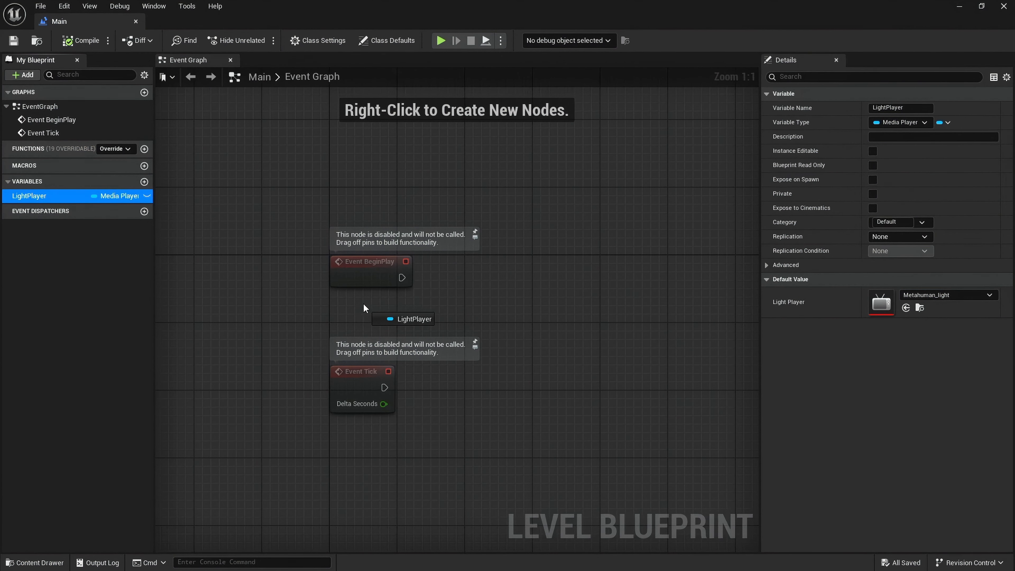
pyautogui.moveTo(338, 303); pyautogui.dragTo(470, 295)
pyautogui.click(363, 321)
pyautogui.write('s')
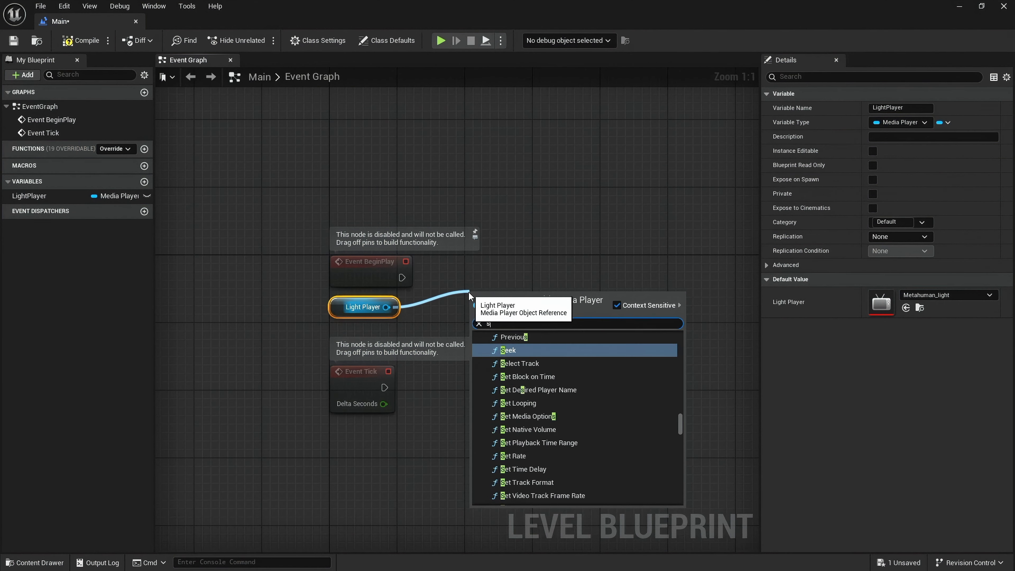
pyautogui.write('ource')
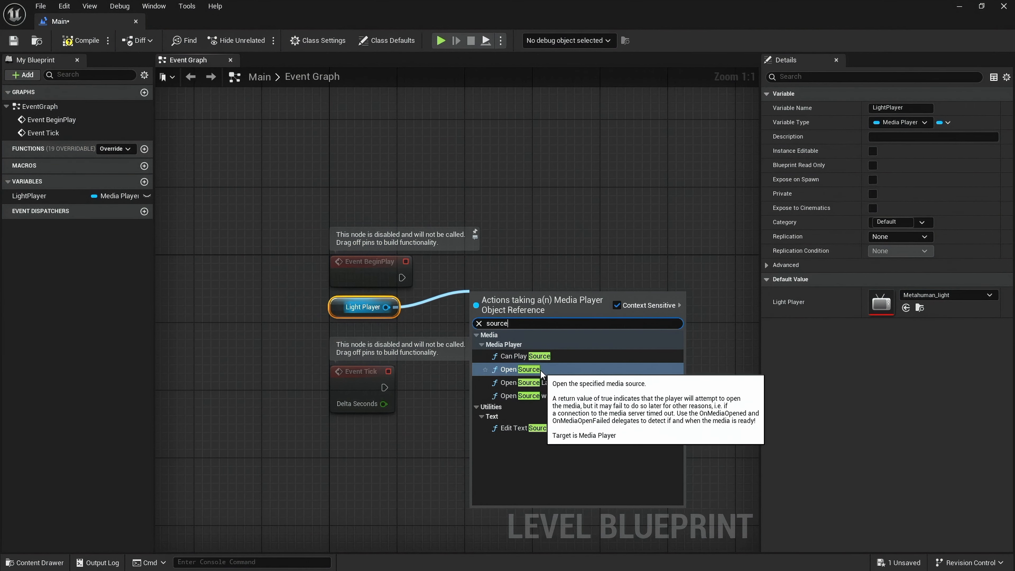
pyautogui.click(539, 370)
pyautogui.moveTo(539, 370); pyautogui.dragTo(547, 336)
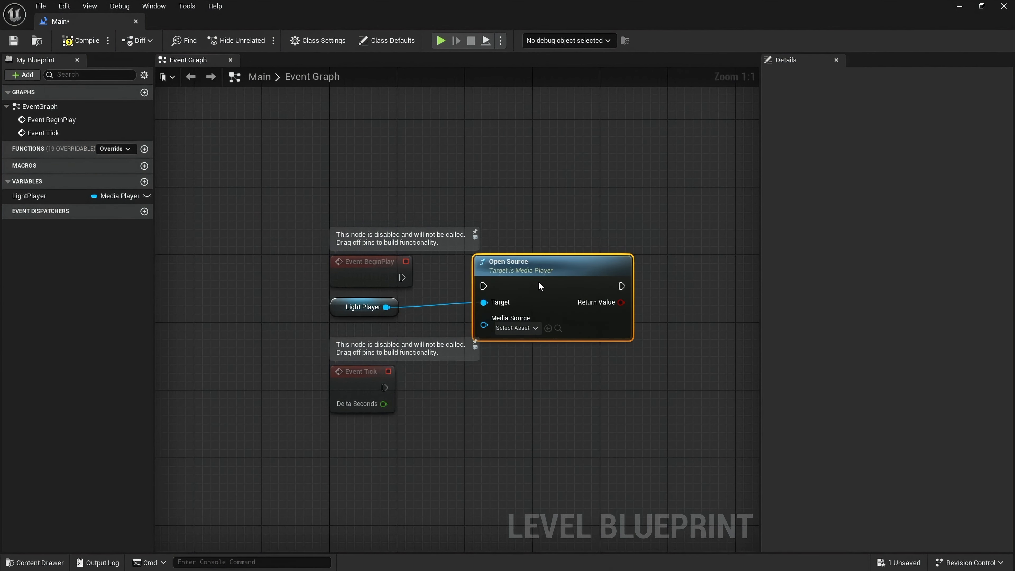
# Connect Event BeginPlay's execution output to Open Source, compile and save the blueprint, and tidy the node layout
pyautogui.moveTo(339, 309); pyautogui.dragTo(356, 313)
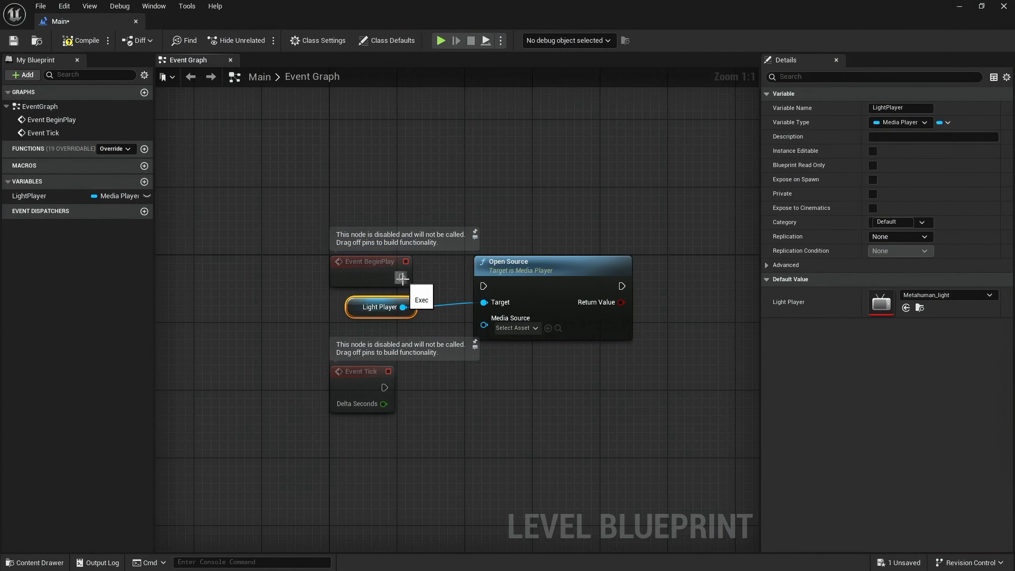
pyautogui.moveTo(402, 277); pyautogui.dragTo(528, 266)
pyautogui.click(81, 40)
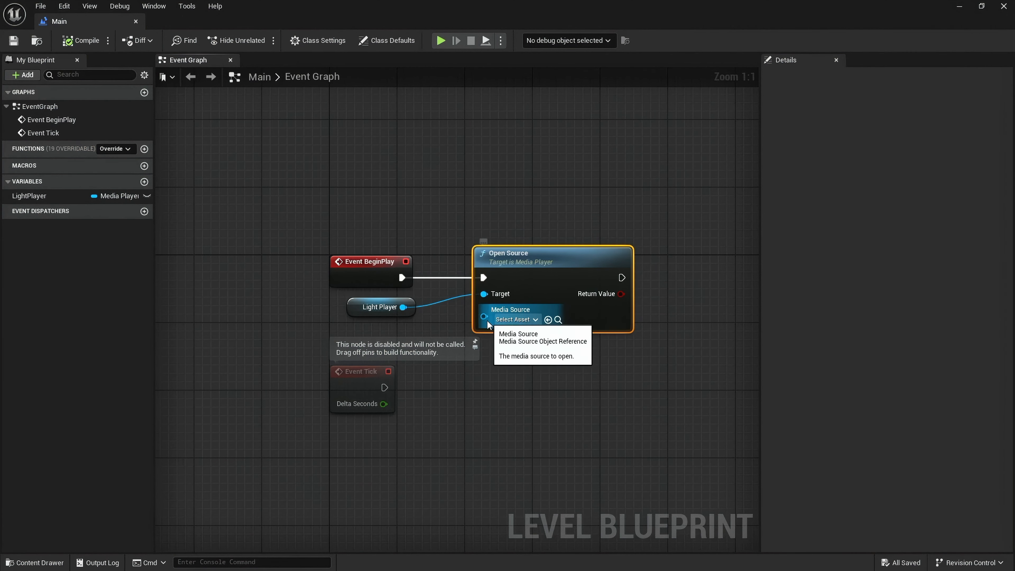
pyautogui.moveTo(336, 385); pyautogui.dragTo(327, 444)
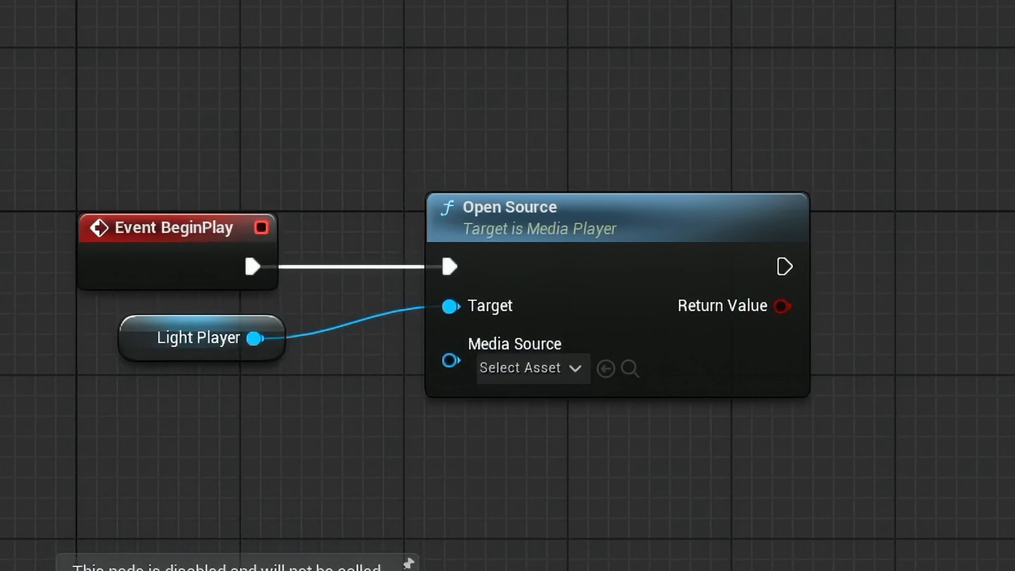
# Set the Open Source node's Media Source to cityscape, and compile and save the level blueprint
pyautogui.click(546, 373)
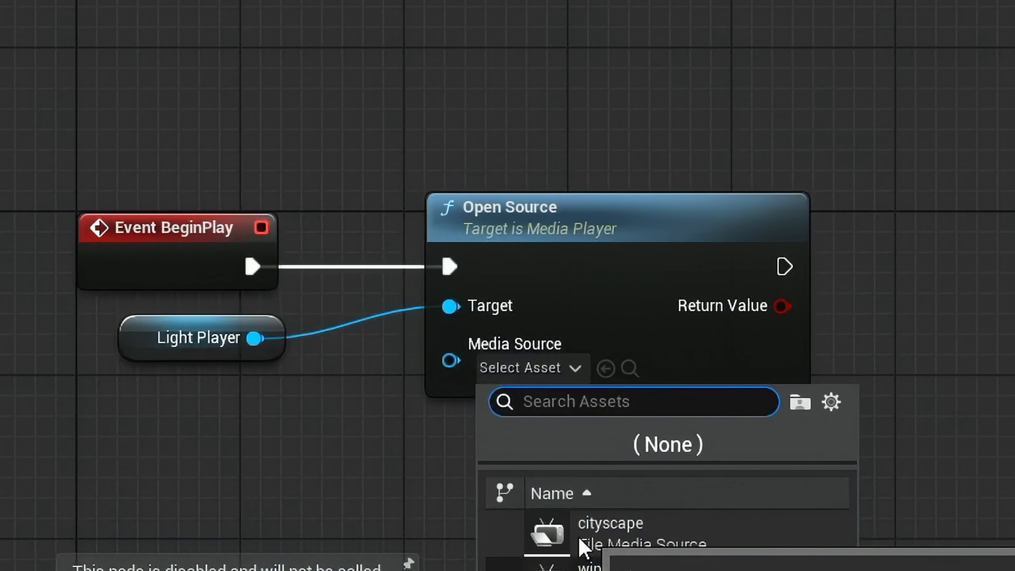
pyautogui.click(622, 538)
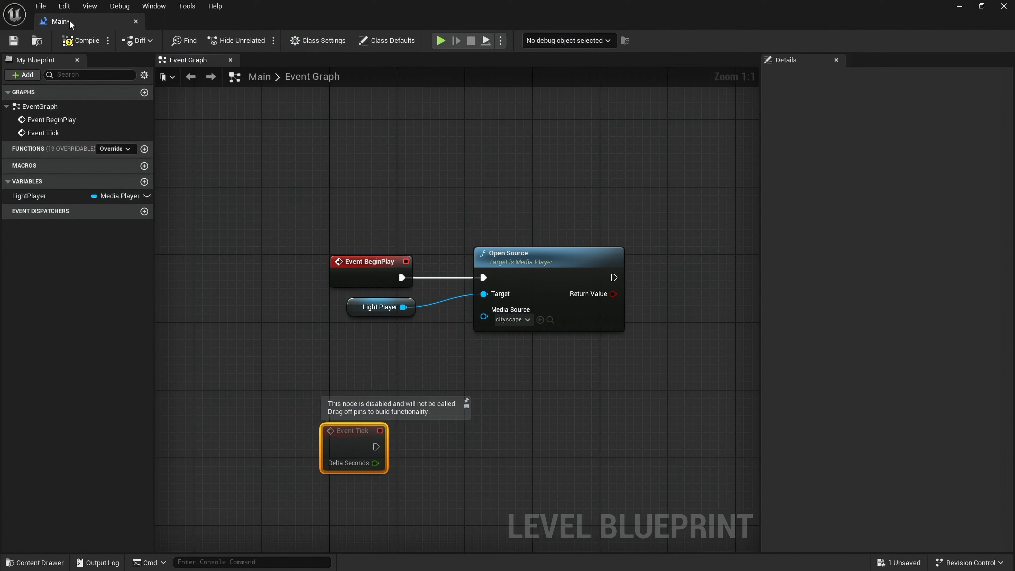
pyautogui.click(81, 40)
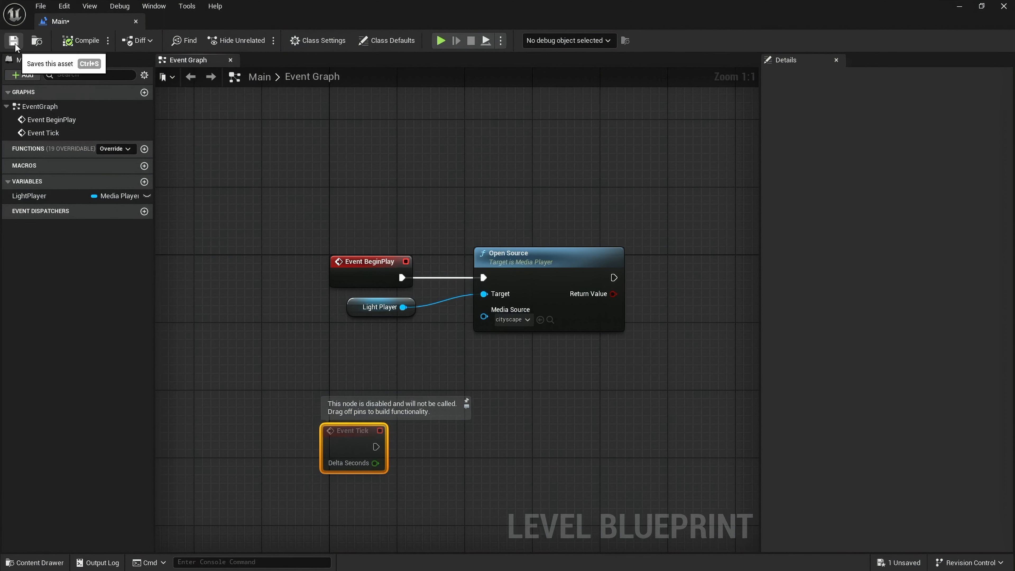
pyautogui.click(14, 43)
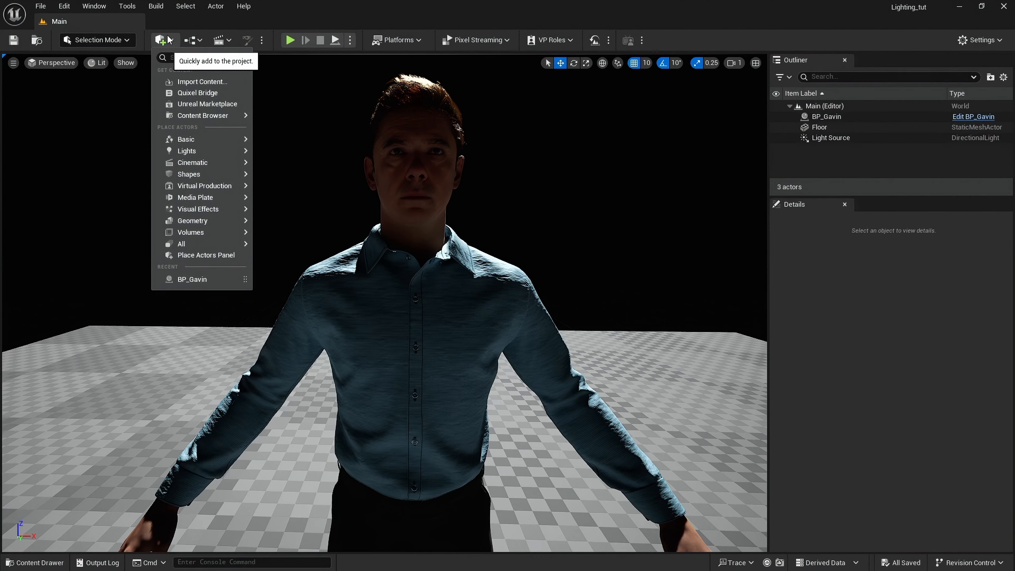
# Add a Post Process Volume to the level and enable its Infinite Extent (Unbound) setting
pyautogui.moveTo(222, 184)
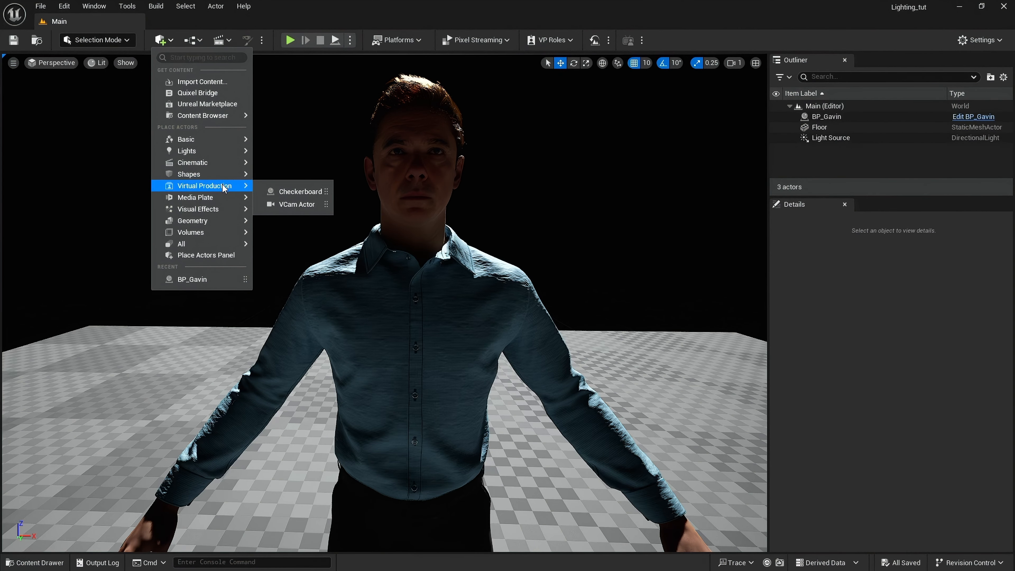
pyautogui.moveTo(220, 209)
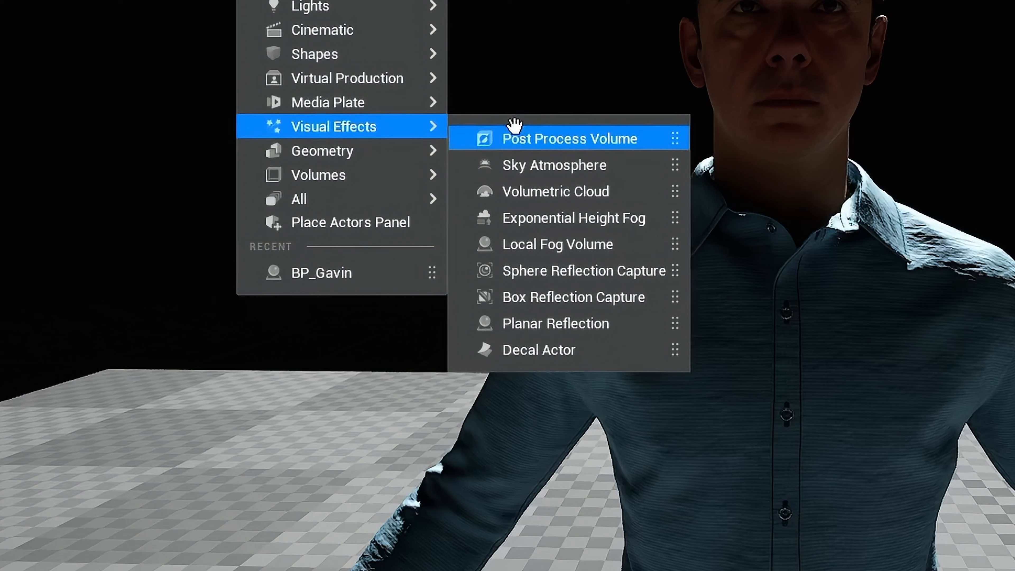
pyautogui.click(545, 139)
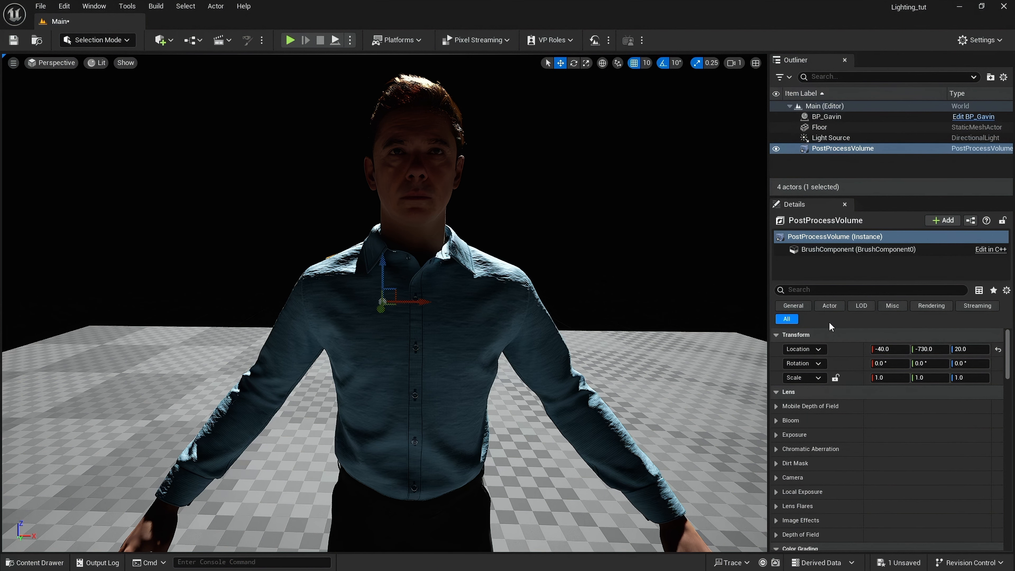
pyautogui.click(825, 290)
pyautogui.write('unbound')
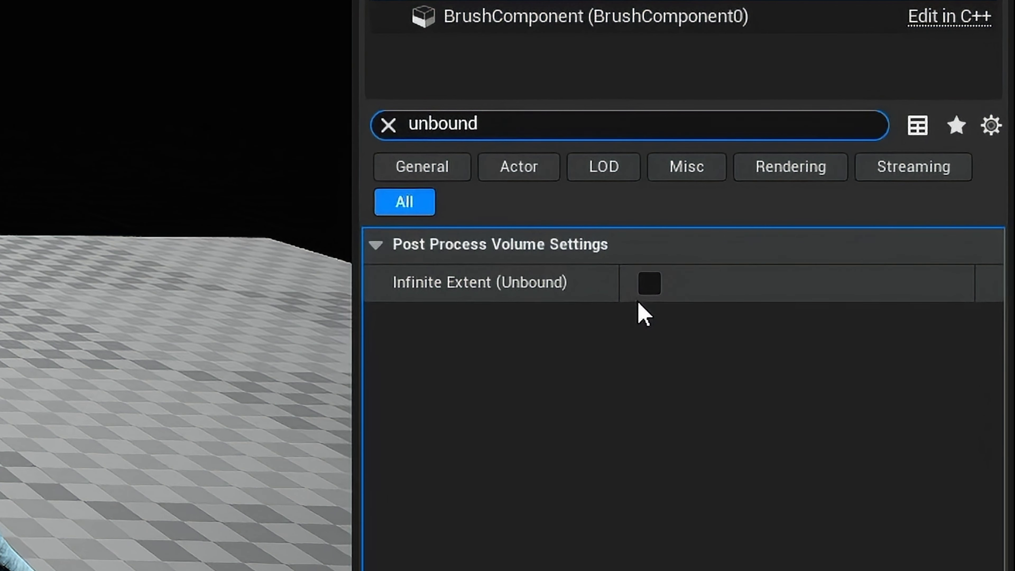
pyautogui.click(650, 284)
# Enable the Post Process Volume's Bloom Intensity override and set it to 3.0
pyautogui.click(388, 125)
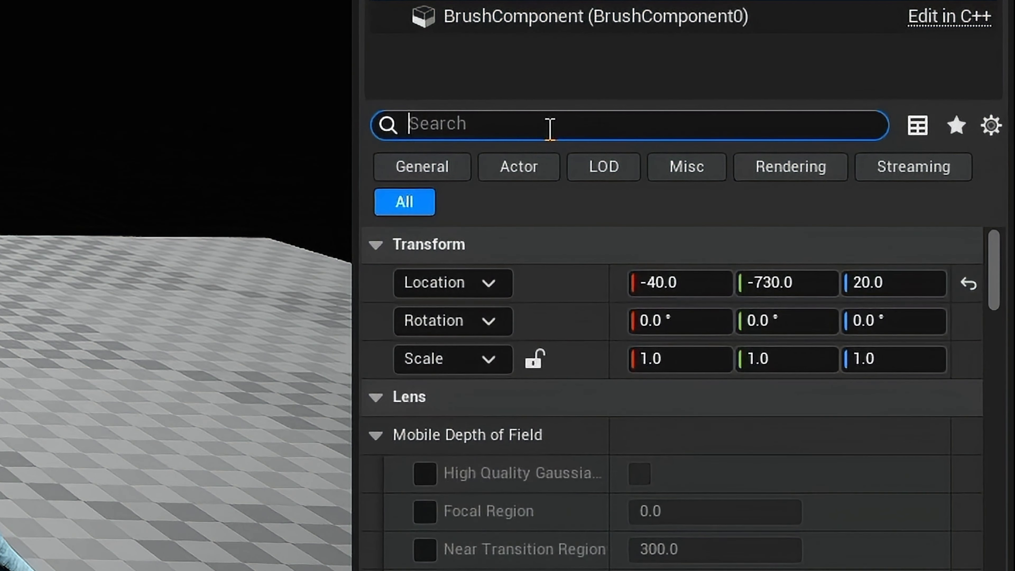
pyautogui.write('bloom')
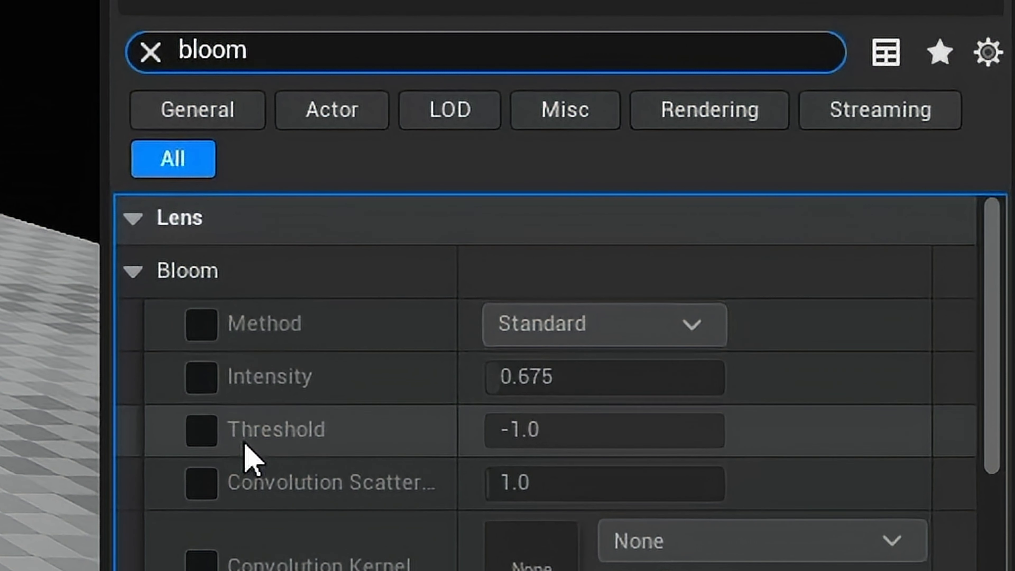
pyautogui.click(234, 374)
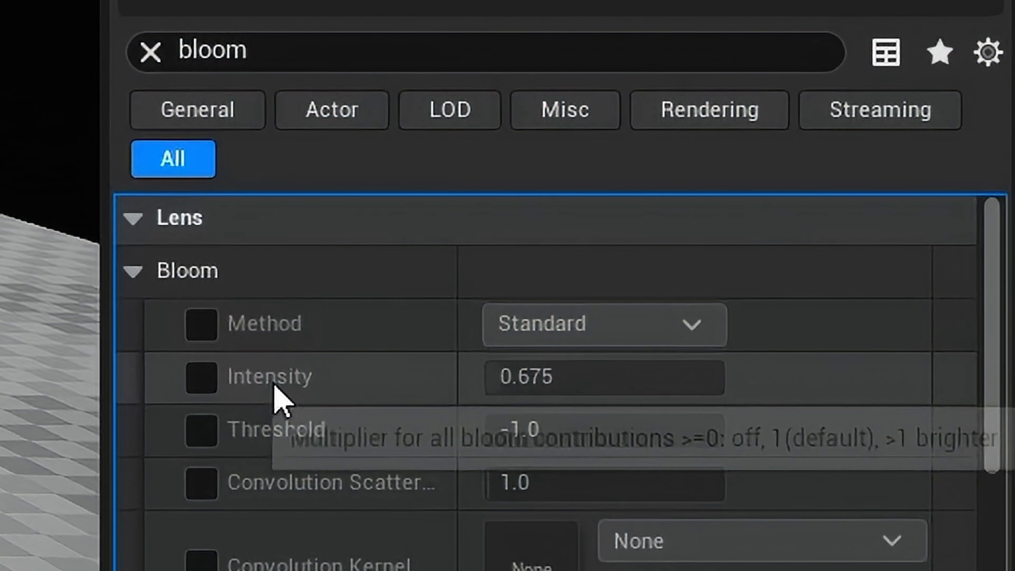
pyautogui.click(201, 378)
pyautogui.click(520, 379)
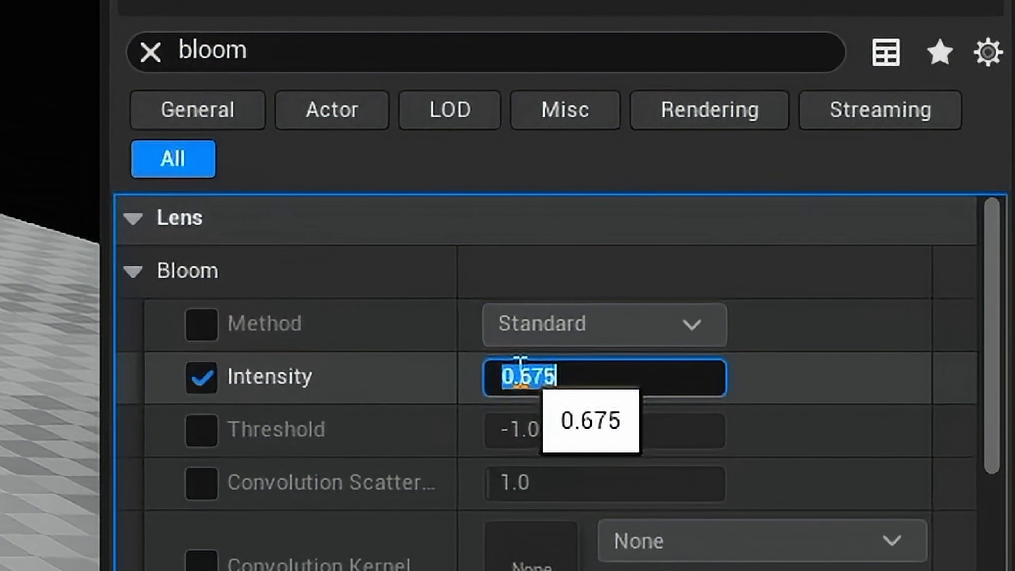
pyautogui.write('3')
pyautogui.press('Return')
# Enable the Post Process Volume's Lens Flares Intensity override, set it to 0.0, and save the level
pyautogui.click(285, 56)
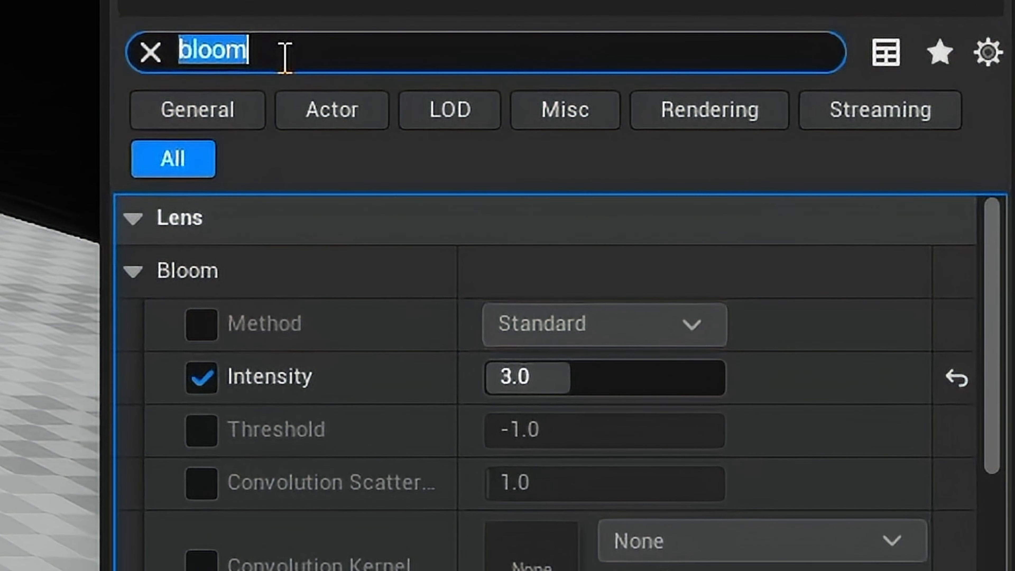
pyautogui.press('BackSpace')
pyautogui.write('flare')
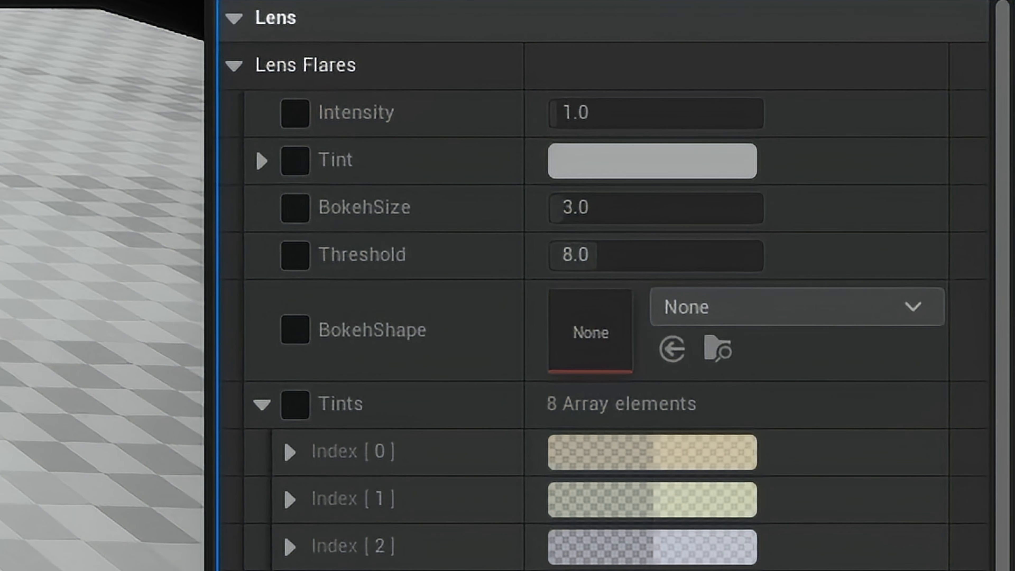
pyautogui.click(293, 115)
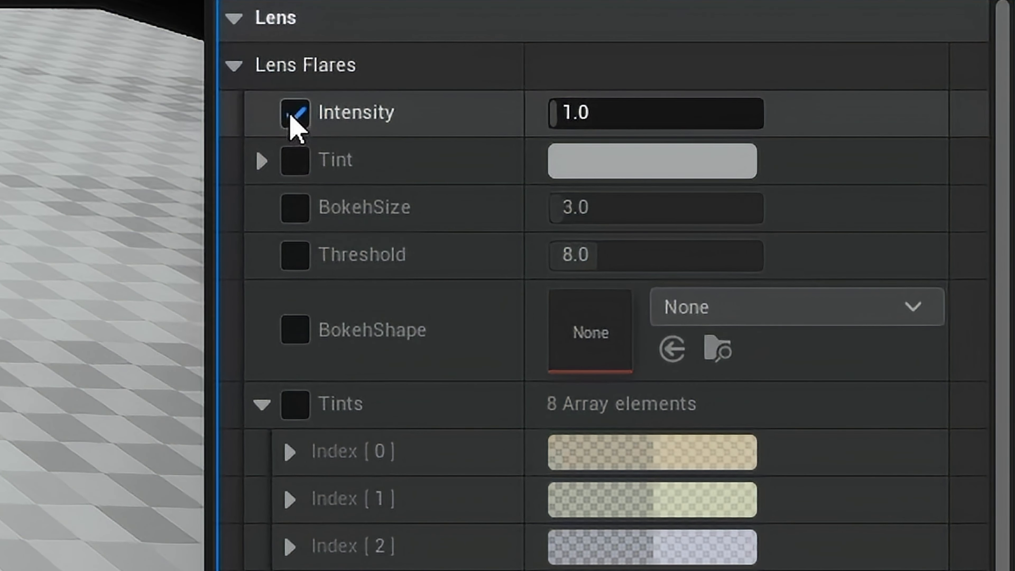
pyautogui.moveTo(593, 112); pyautogui.dragTo(551, 113)
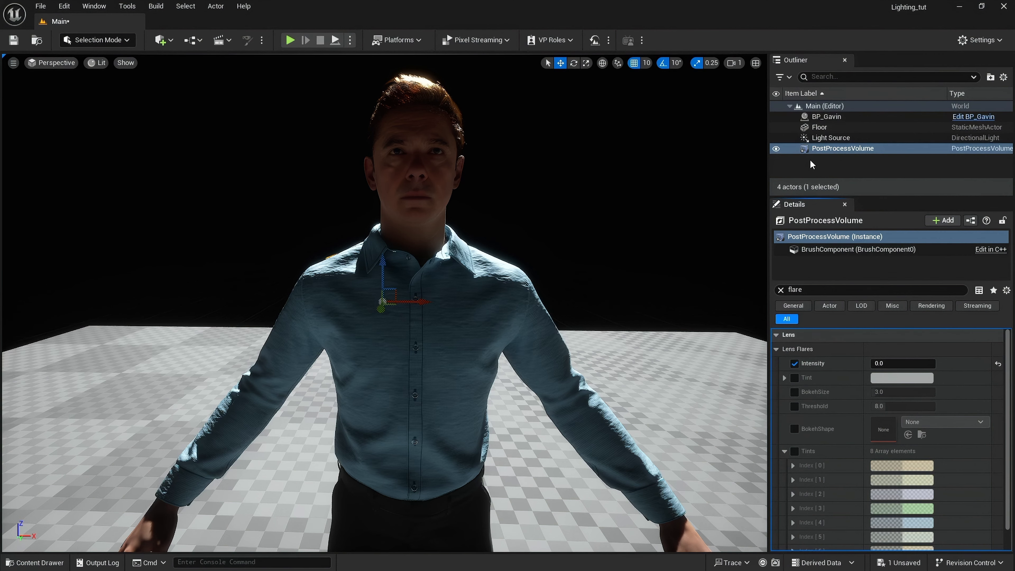
pyautogui.click(16, 42)
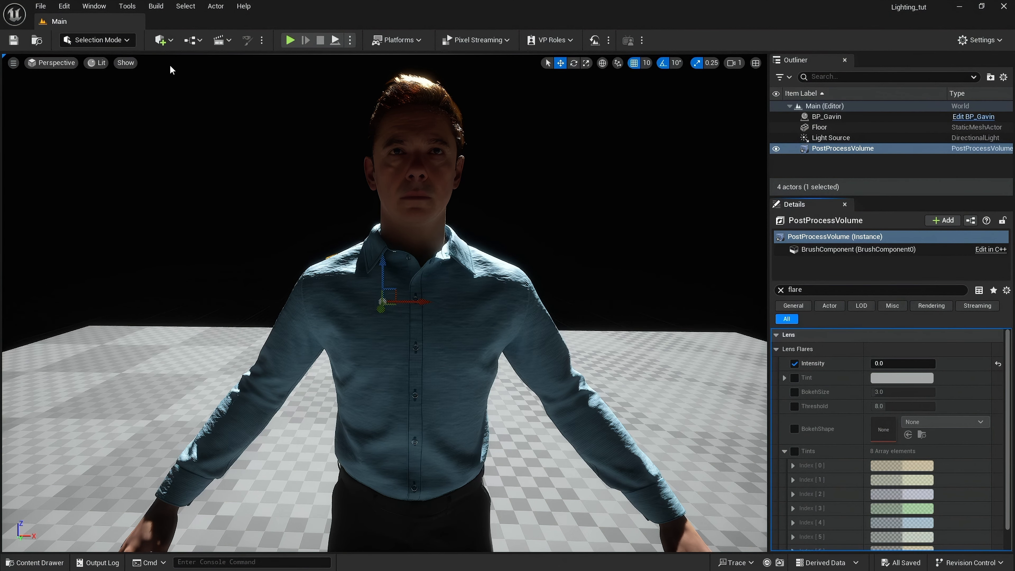
# Add a Rect Light to the level
pyautogui.click(170, 46)
pyautogui.moveTo(212, 152)
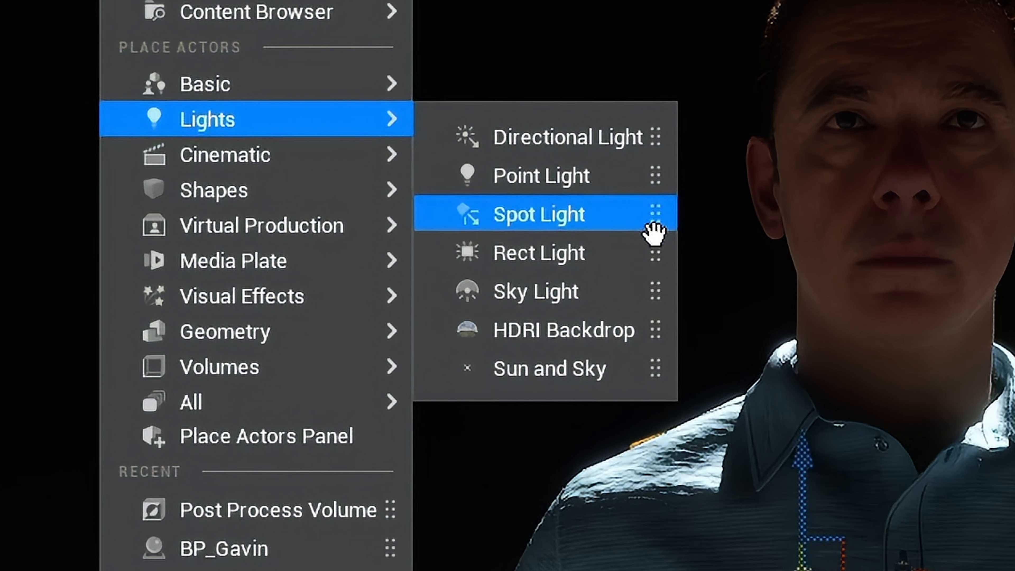
pyautogui.click(643, 256)
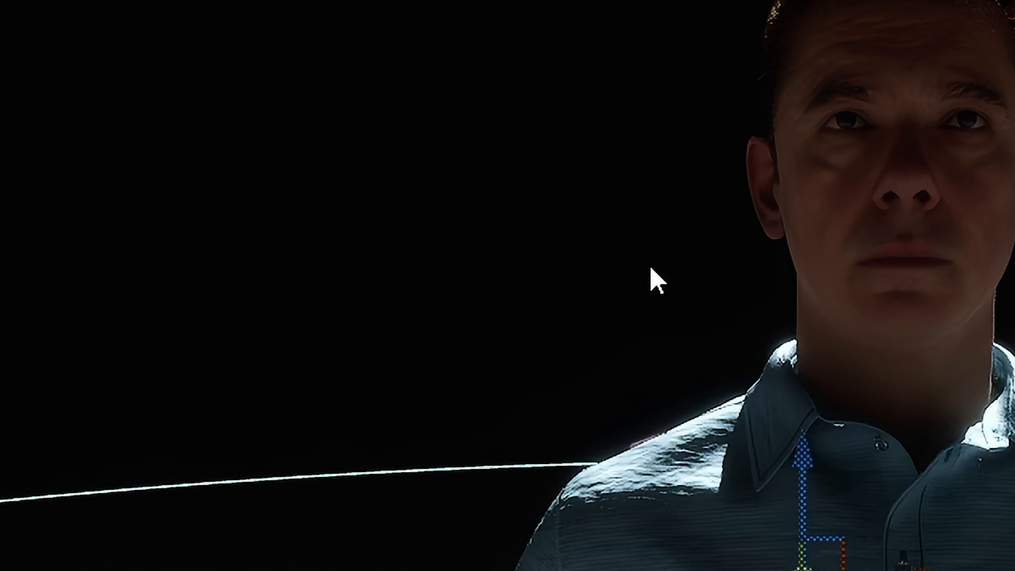
pyautogui.moveTo(383, 304); pyautogui.dragTo(288, 306, button='right')
pyautogui.moveTo(679, 274); pyautogui.dragTo(695, 274, button='right')
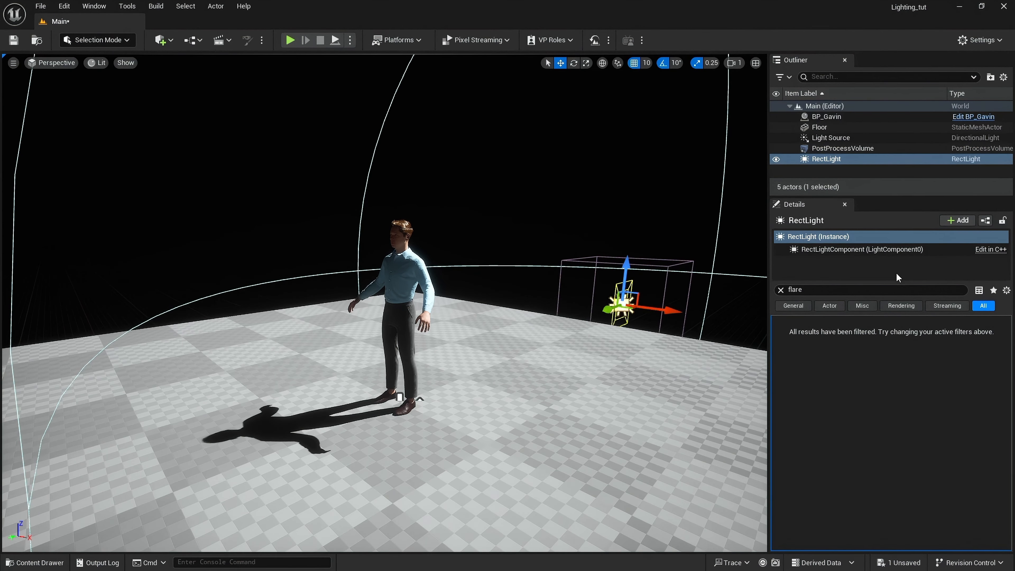
# Reset the Rect Light's location to the origin and set its mobility to Movable
pyautogui.click(780, 289)
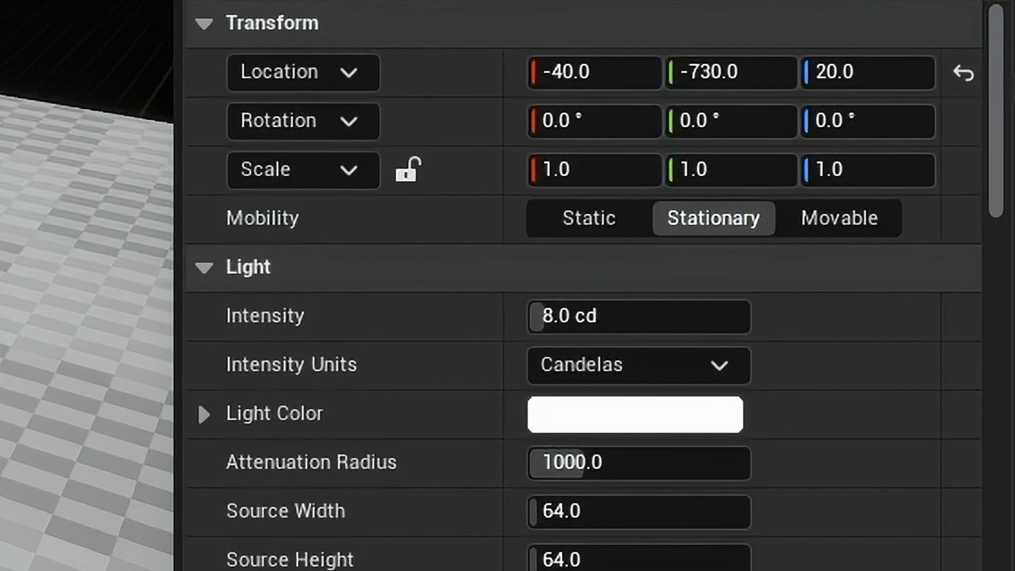
pyautogui.click(963, 74)
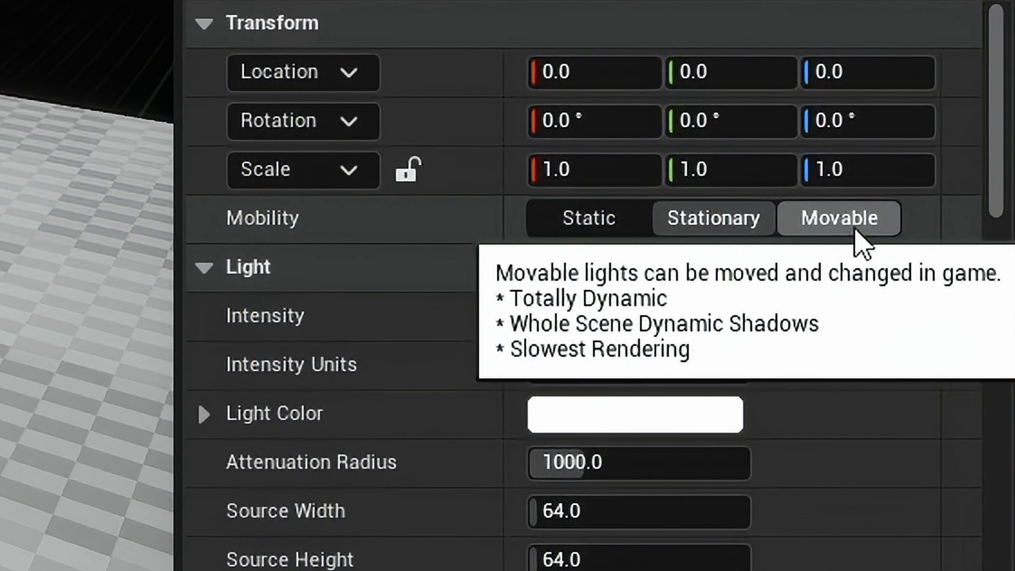
pyautogui.click(855, 228)
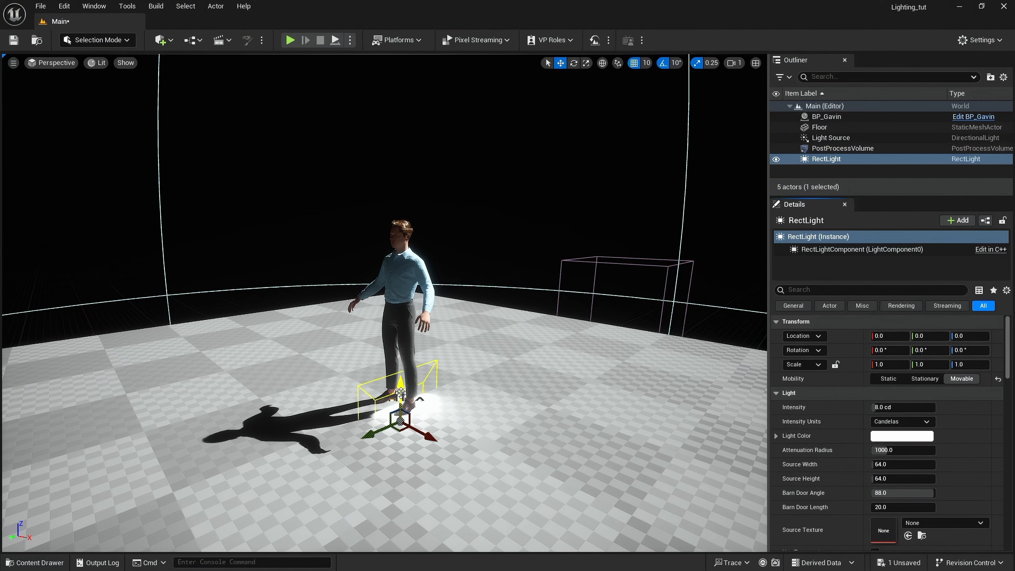
# Raise the Rect Light to the character's head height, at a Z location of 170
pyautogui.moveTo(401, 393); pyautogui.dragTo(387, 210)
pyautogui.press('d')
pyautogui.press('w')
pyautogui.moveTo(506, 257); pyautogui.dragTo(463, 258, button='right')
# Rotate the Rect Light to -90° about Z and move it in front of the character to a Y location of 110
pyautogui.click(573, 63)
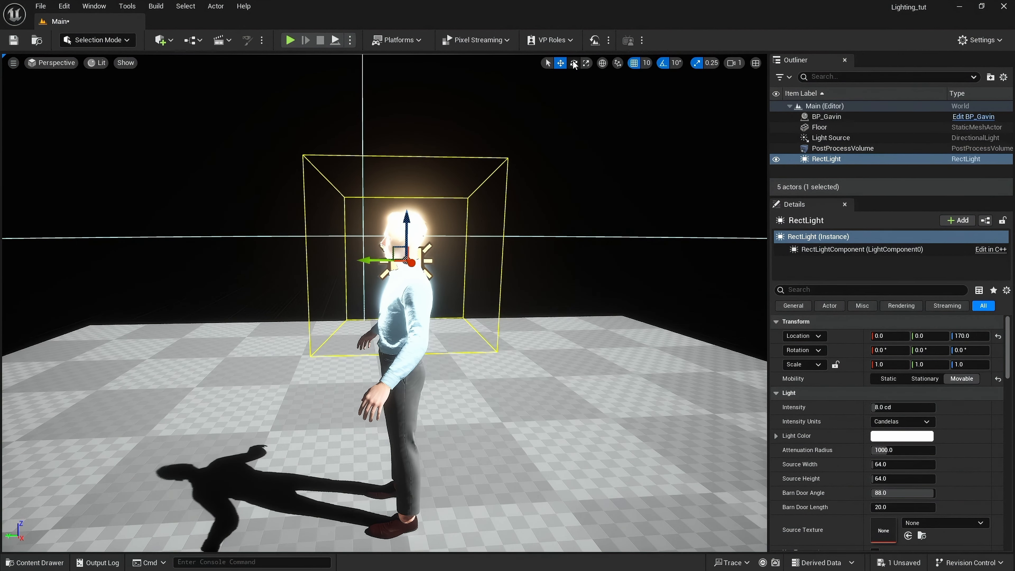
pyautogui.moveTo(435, 269); pyautogui.dragTo(473, 264)
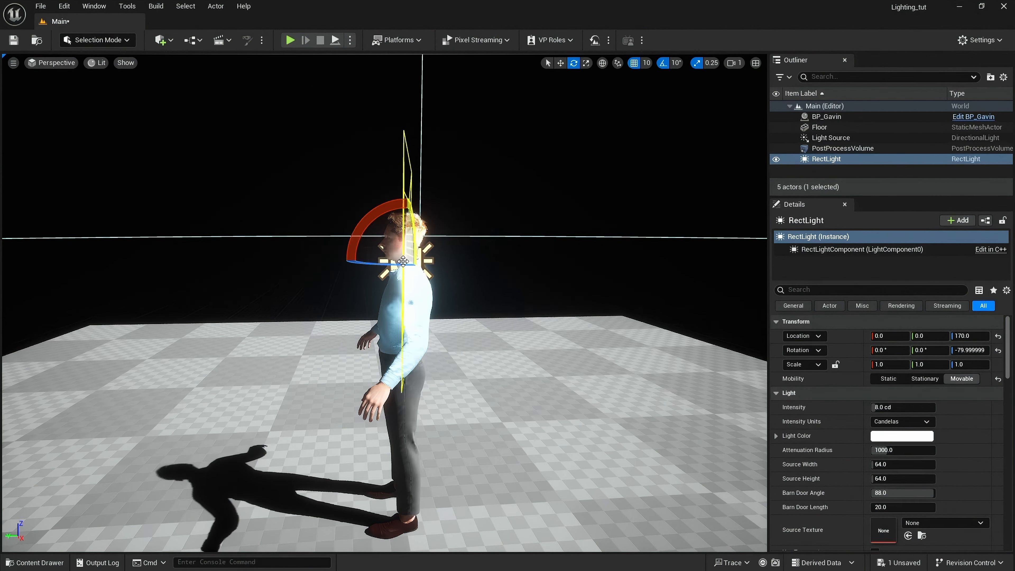
pyautogui.moveTo(381, 267); pyautogui.dragTo(387, 264)
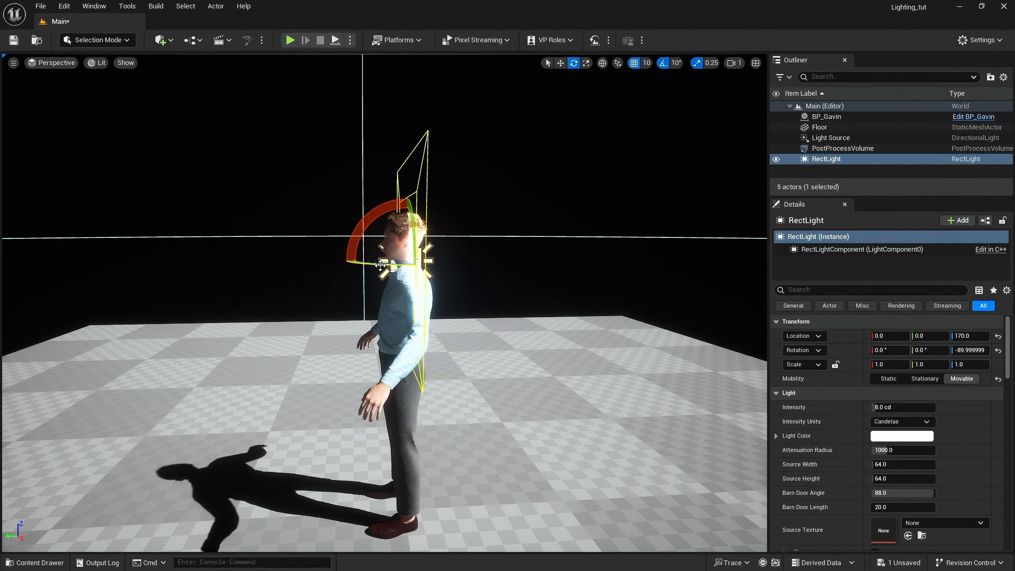
pyautogui.click(965, 350)
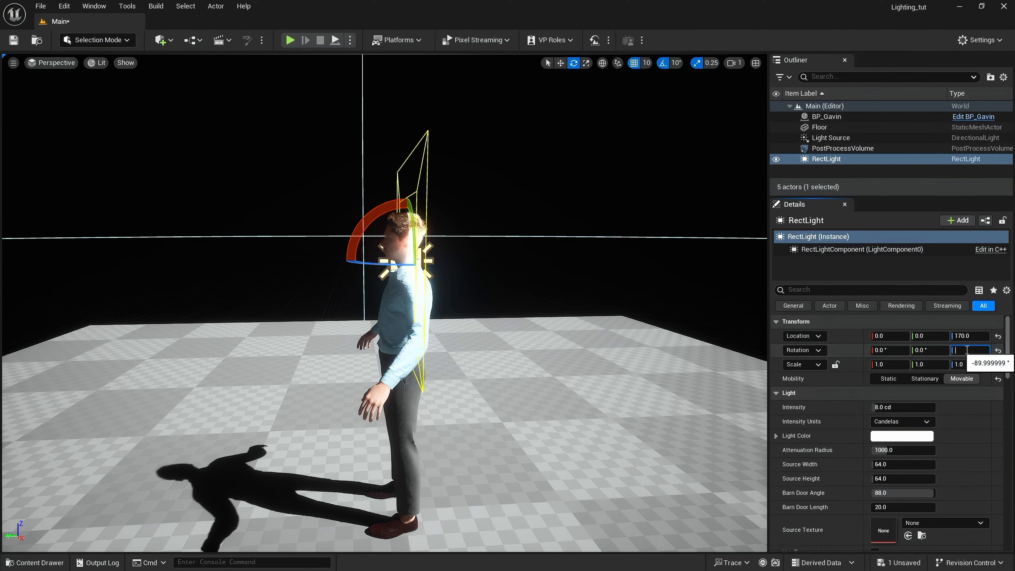
pyautogui.write('0')
pyautogui.press('Return')
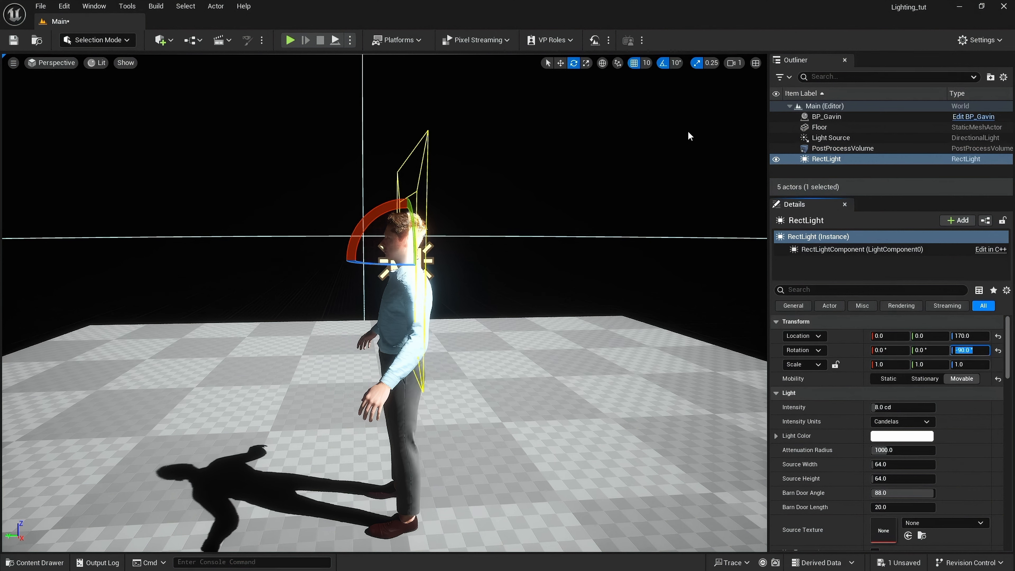
pyautogui.click(560, 63)
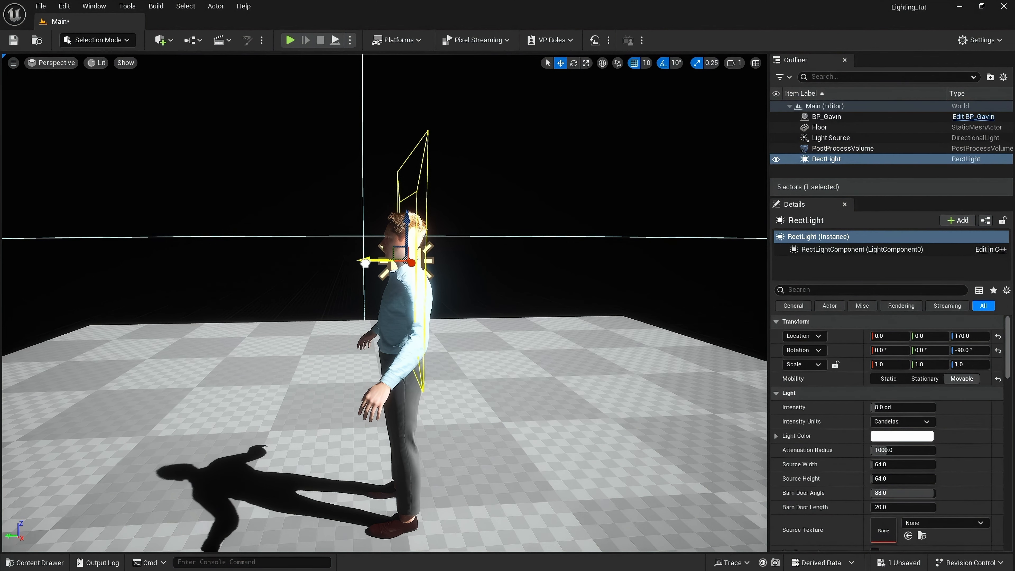
pyautogui.moveTo(364, 263); pyautogui.dragTo(162, 291)
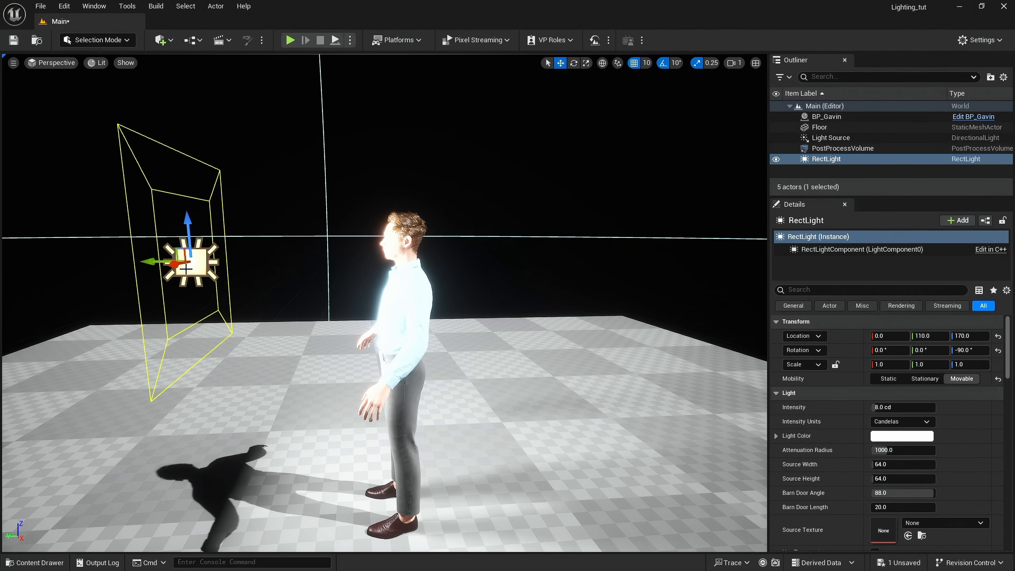
# Set the Rect Light's Barn Door Angle to 44 and its Barn Door Length to 22
pyautogui.moveTo(922, 490); pyautogui.dragTo(888, 491)
pyautogui.click(920, 492)
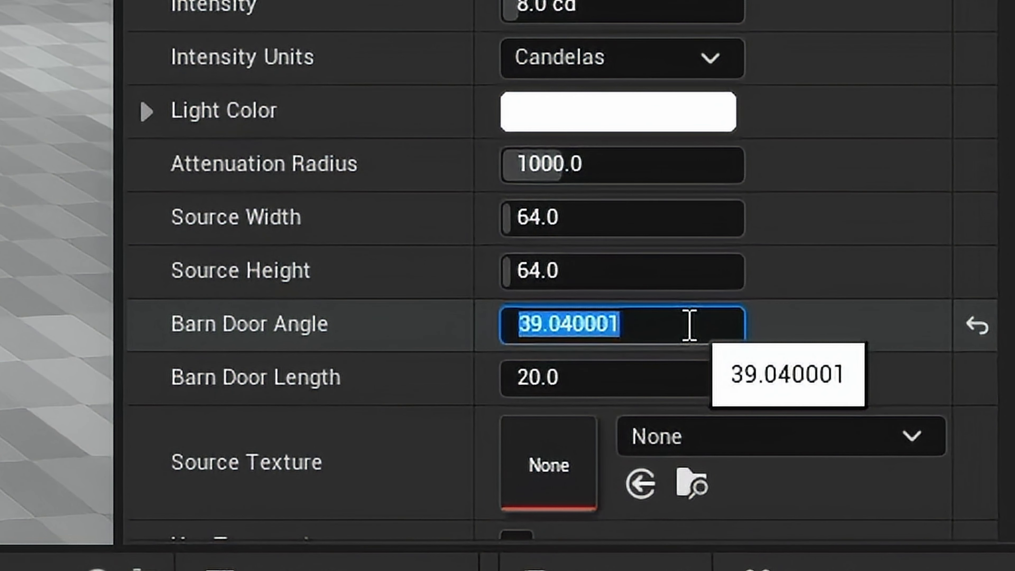
pyautogui.press('BackSpace')
pyautogui.write('44')
pyautogui.press('Return')
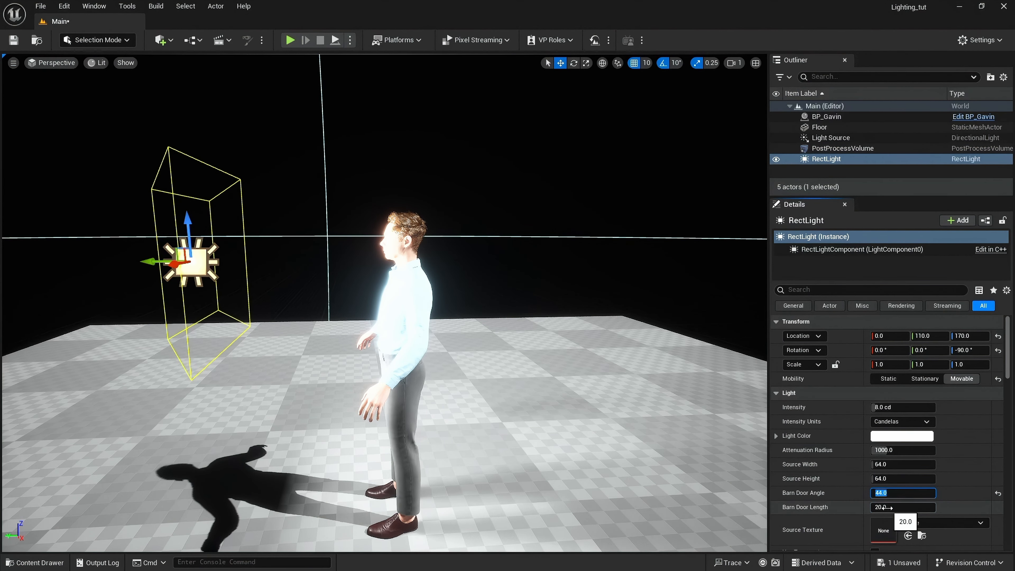
pyautogui.moveTo(888, 508); pyautogui.dragTo(910, 506)
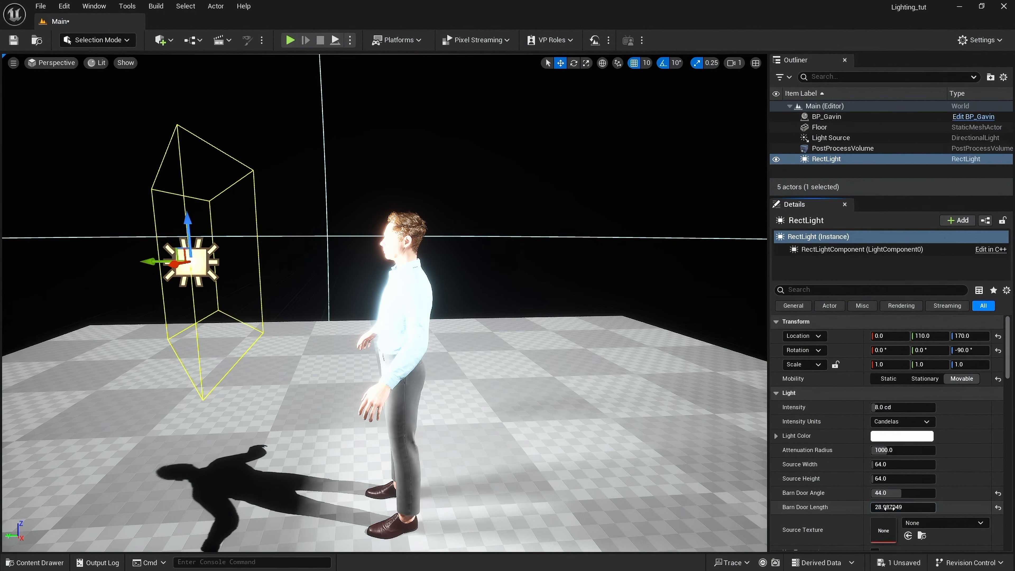
pyautogui.write('22')
pyautogui.press('Return')
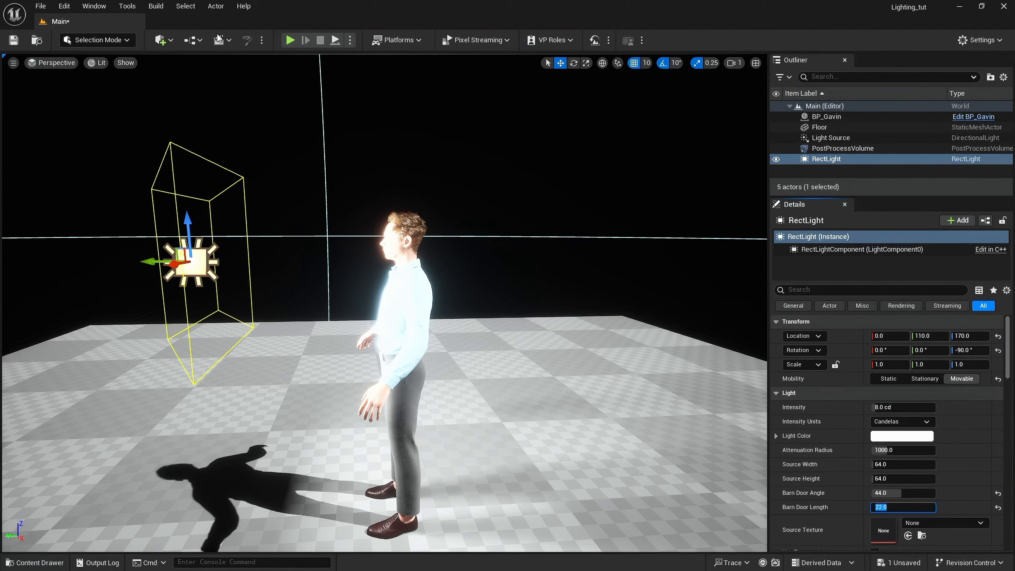
# Add a Cine Camera Actor, reset its location to the origin and raise it to a Z location of 180
pyautogui.click(168, 46)
pyautogui.moveTo(210, 162)
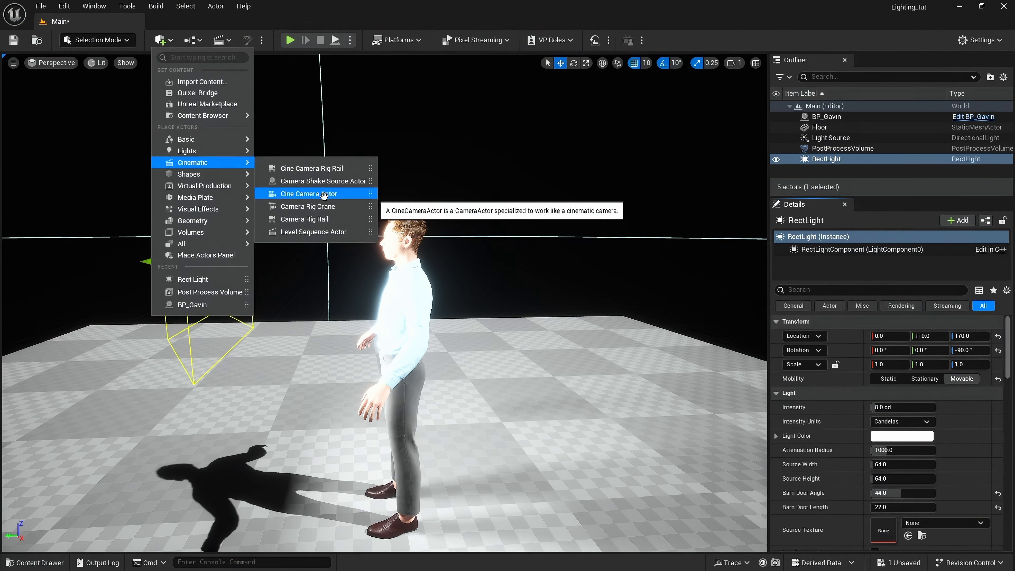
pyautogui.click(337, 198)
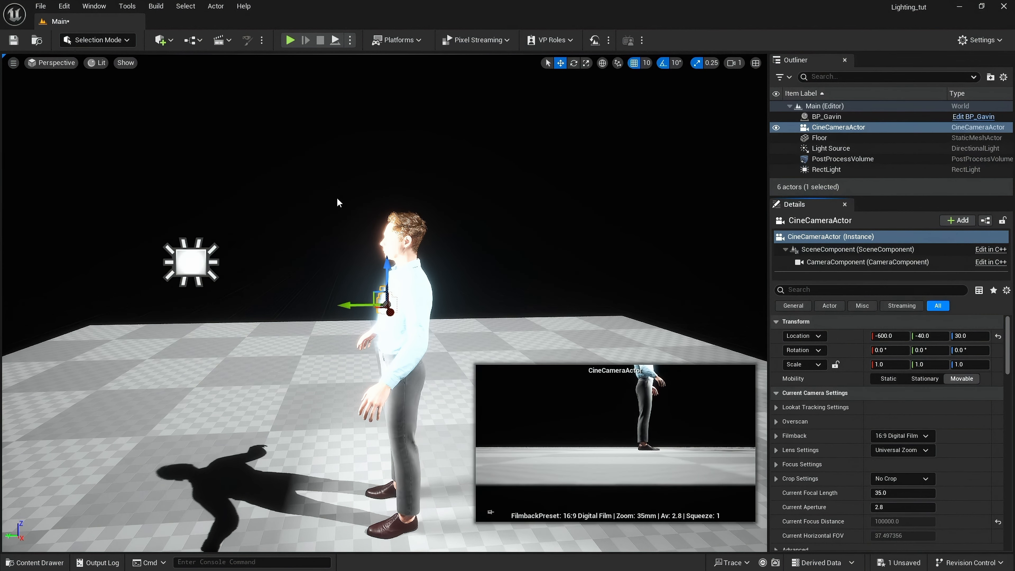
pyautogui.click(998, 336)
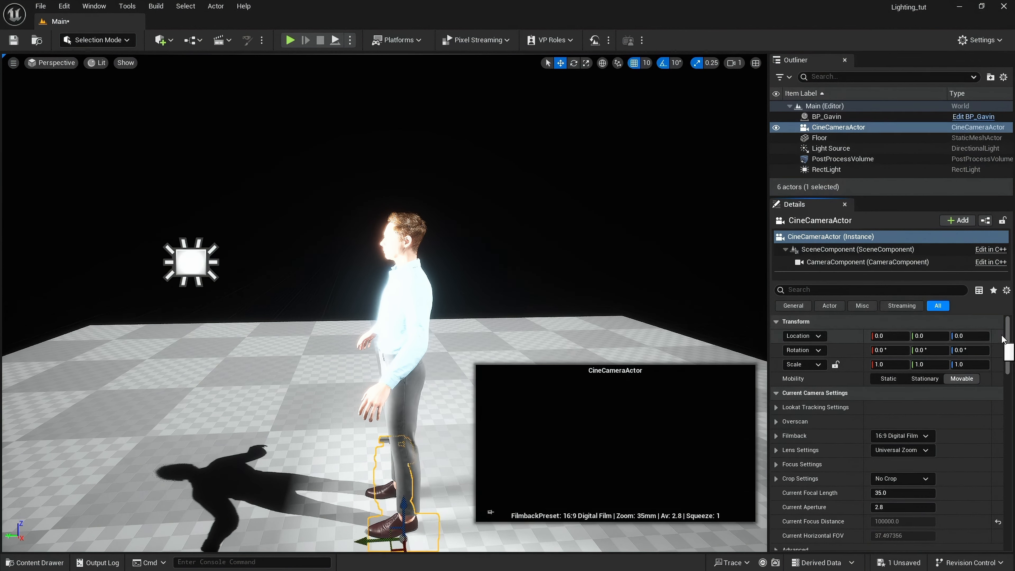
pyautogui.moveTo(407, 506); pyautogui.dragTo(385, 197)
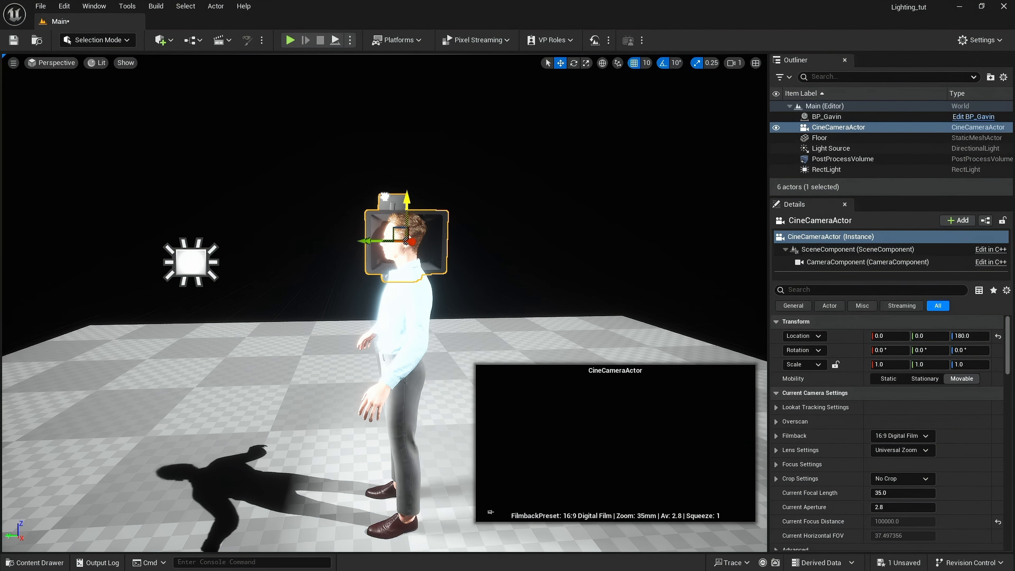
# Rotate the cine camera to -90° about Z and move it in front of the character's face to a Y location of 60
pyautogui.click(573, 63)
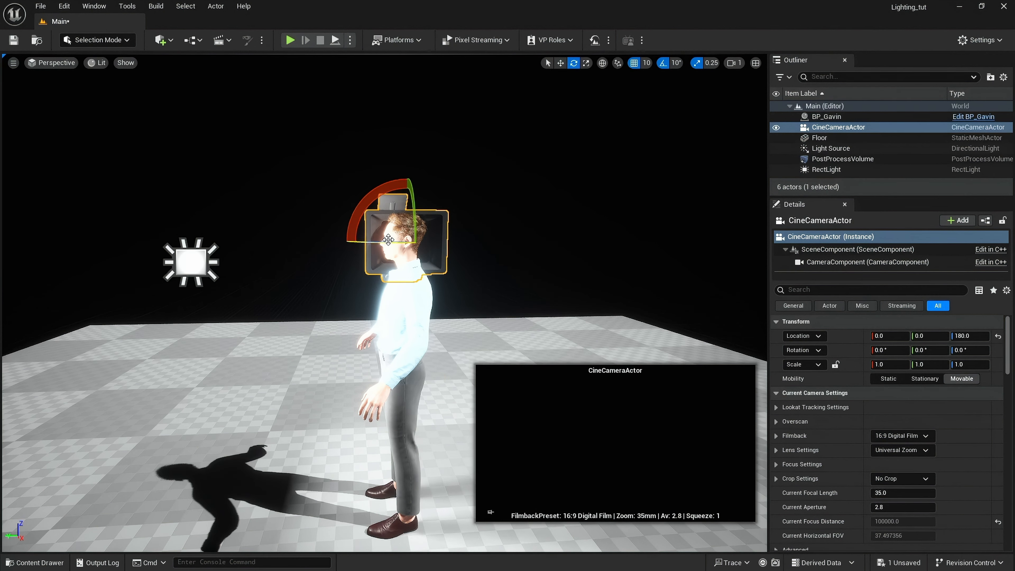
pyautogui.moveTo(388, 240); pyautogui.dragTo(479, 243)
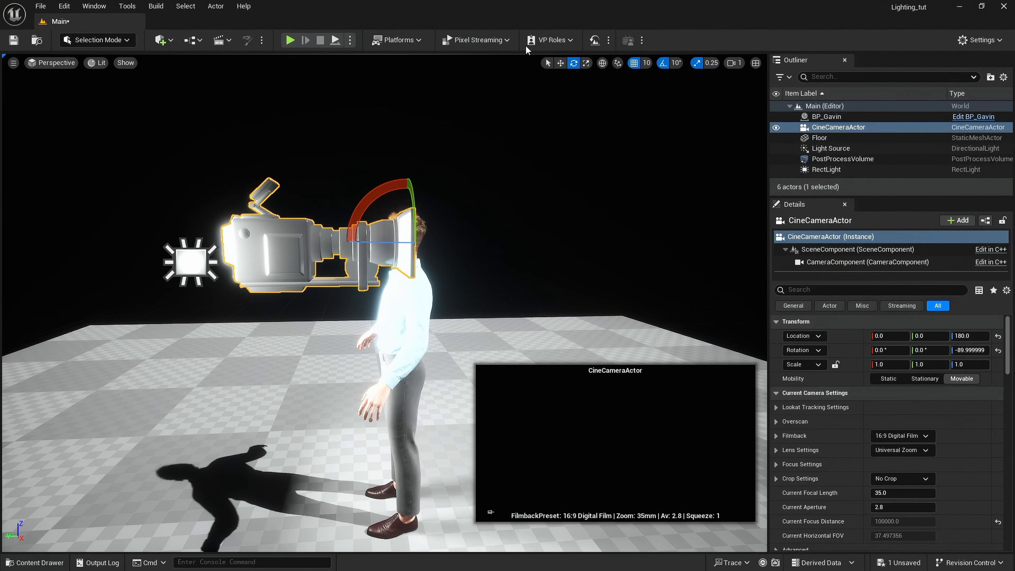
pyautogui.click(560, 63)
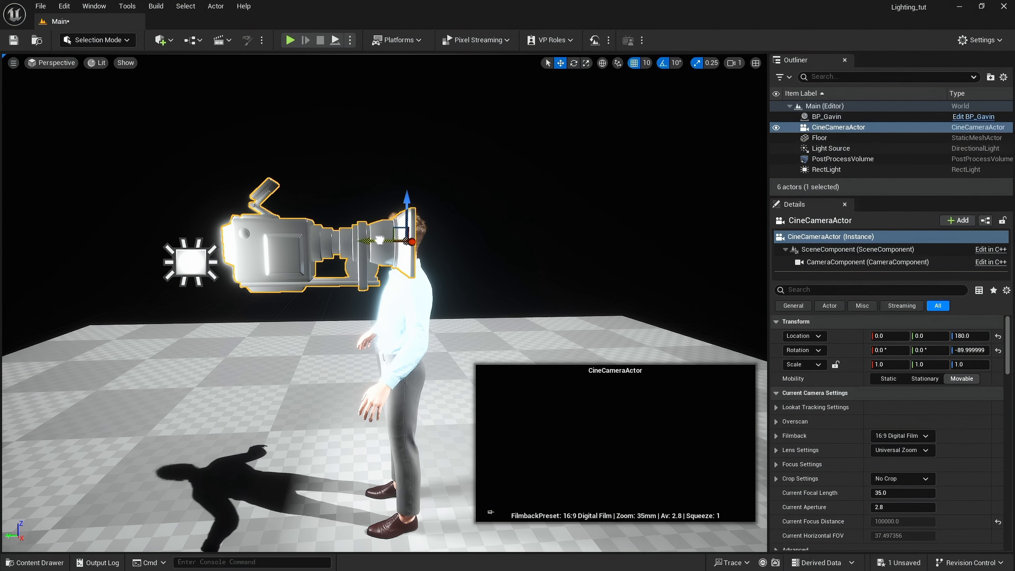
pyautogui.moveTo(379, 240); pyautogui.dragTo(258, 244)
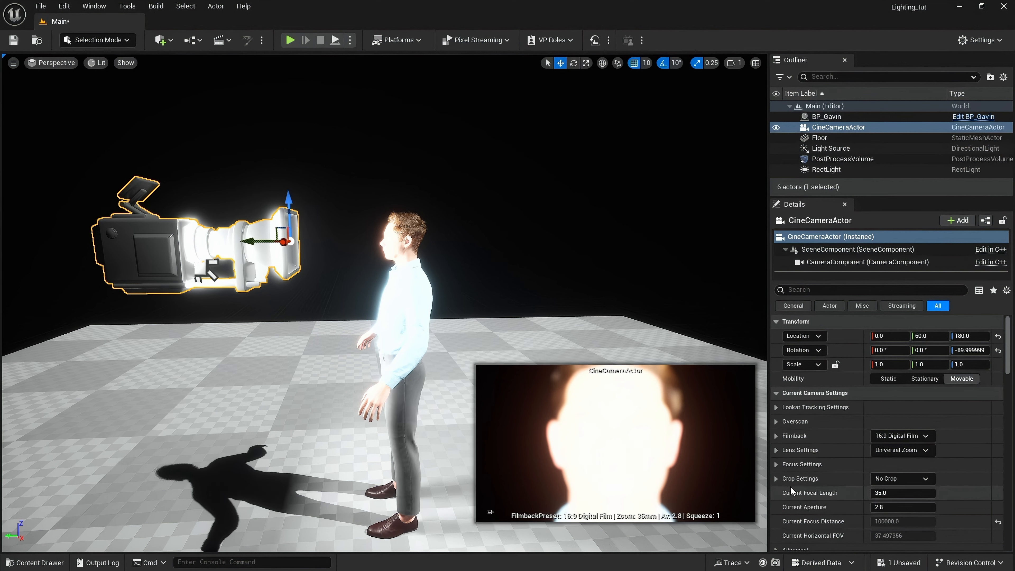
# Bring the character's face into focus by setting the cine camera's Manual Focus Distance to about 48 cm
pyautogui.click(777, 465)
pyautogui.scroll(-2, 878, 473)
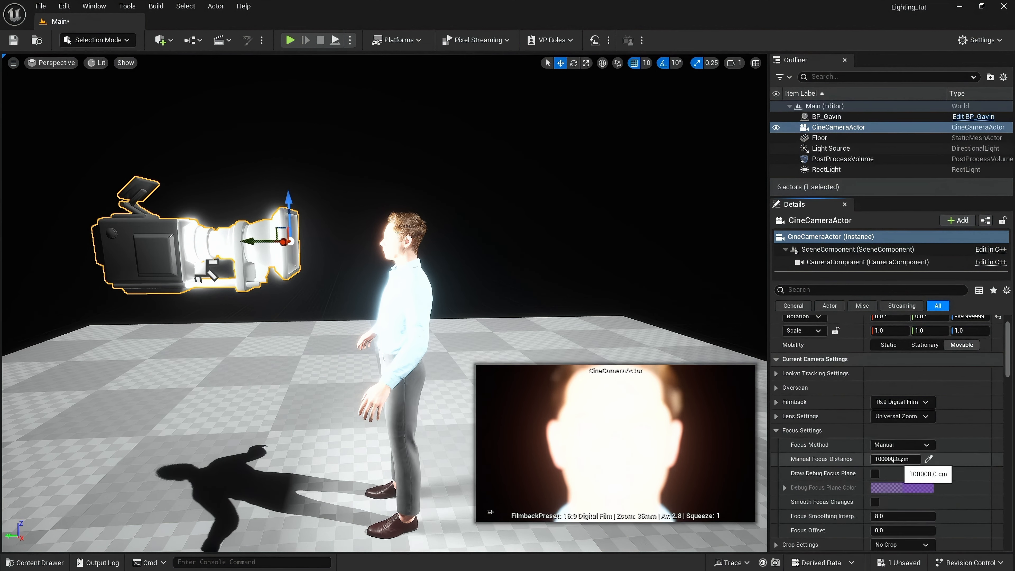
pyautogui.moveTo(896, 459); pyautogui.dragTo(874, 459)
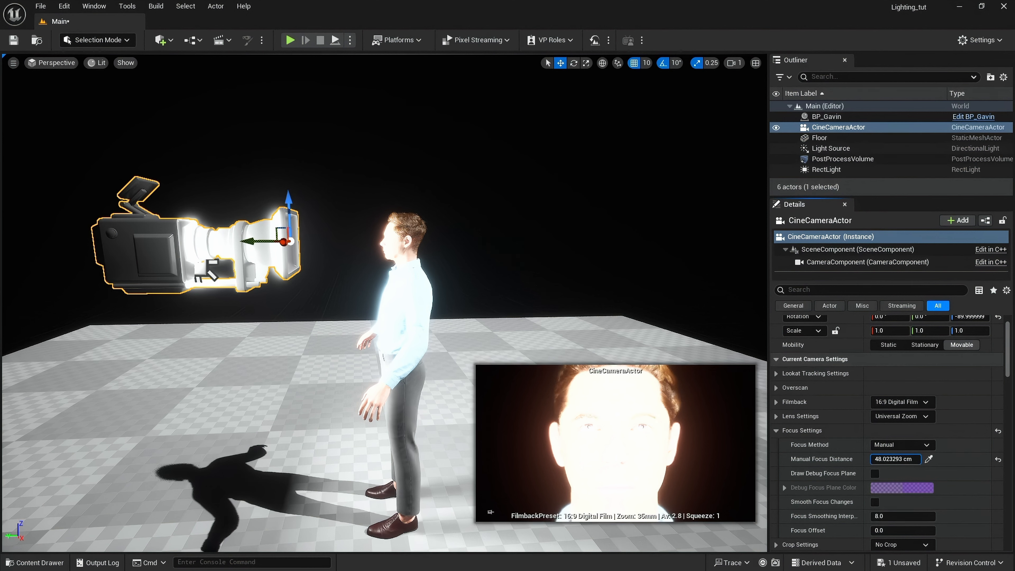
pyautogui.scroll(2, 943, 422)
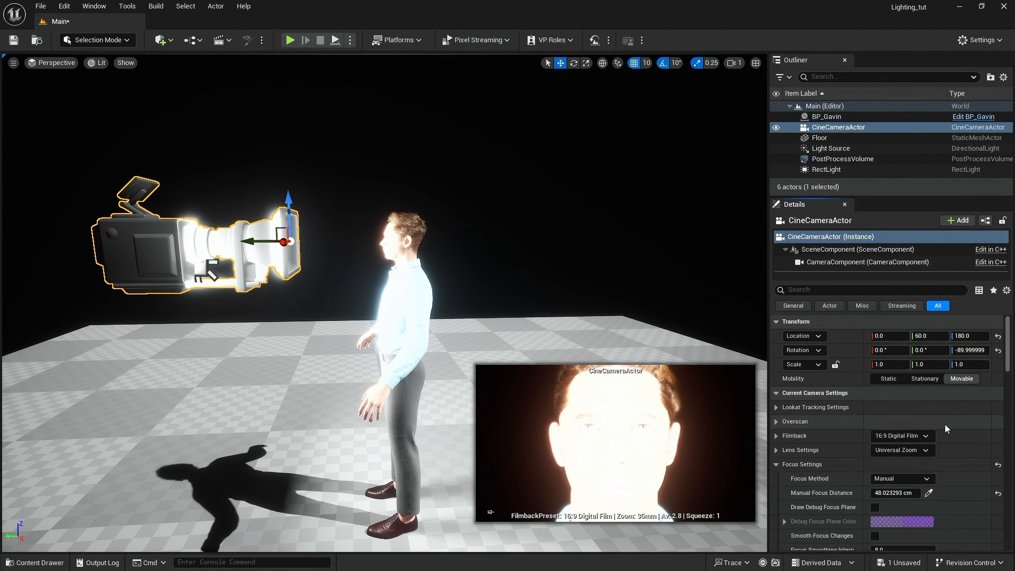
# Filter the PostProcessVolume's properties by "expo" and enable the Metering Mode, Exposure Compensation and Apply Physical Camera Exposure overrides
pyautogui.click(844, 159)
pyautogui.click(815, 290)
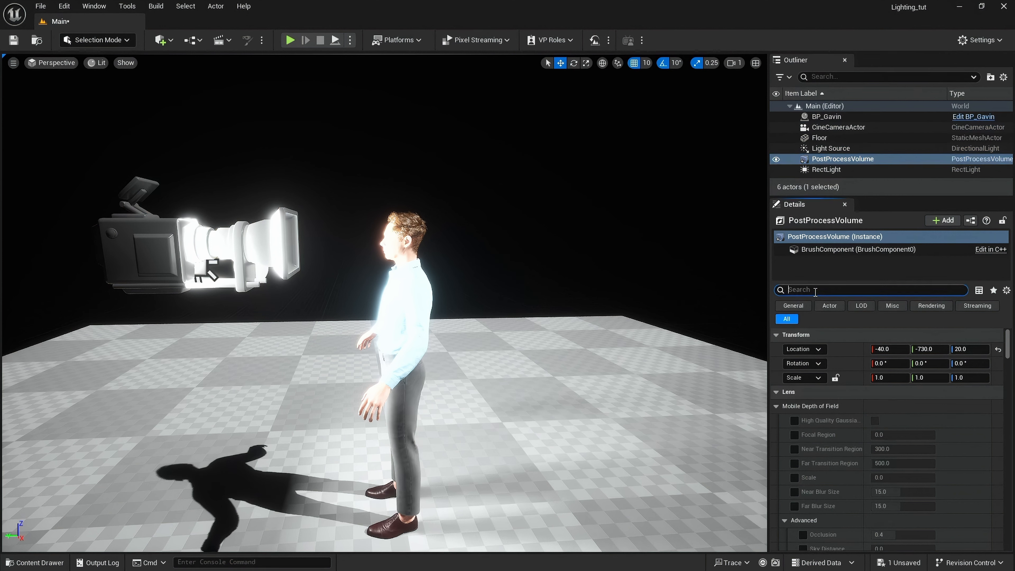
pyautogui.write('expo')
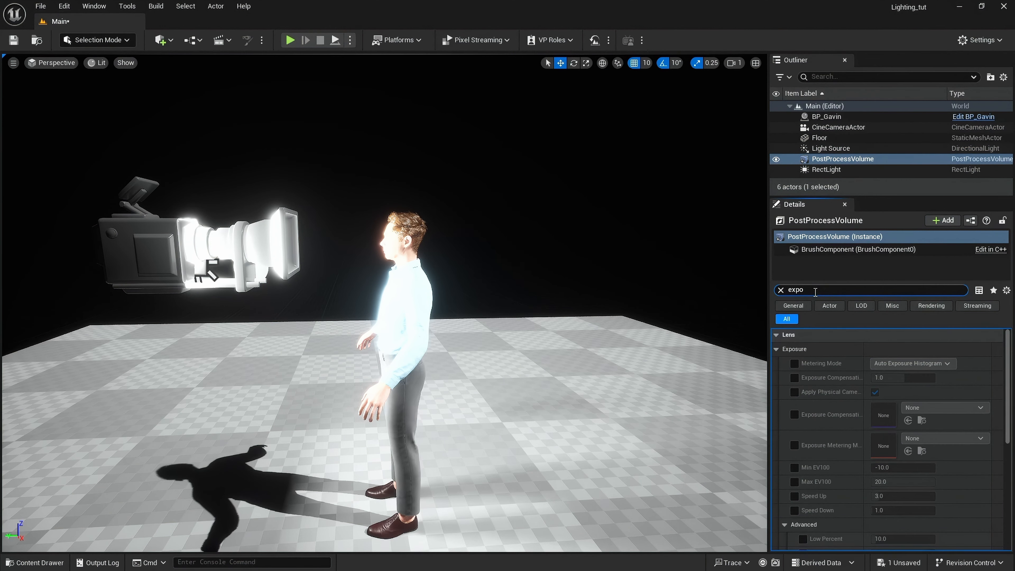
pyautogui.click(794, 364)
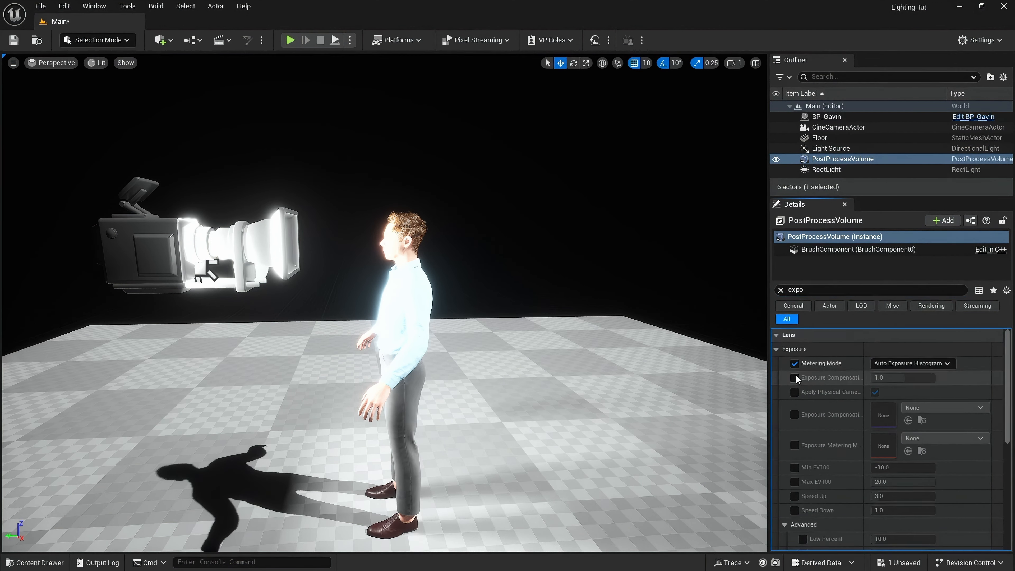
pyautogui.click(794, 378)
pyautogui.click(795, 391)
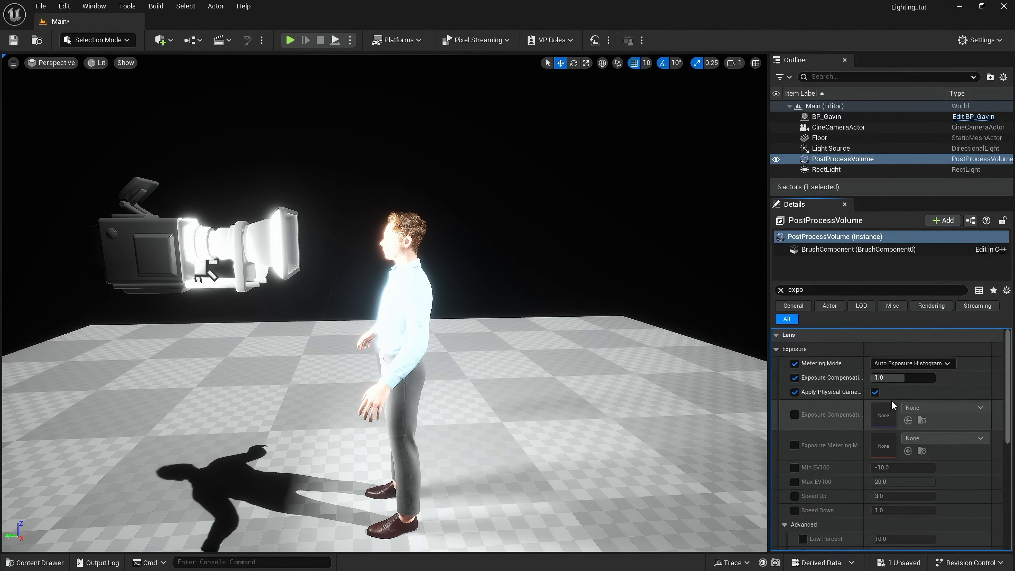
# Widen the property area and set the PostProcessVolume's exposure Metering Mode to Manual
pyautogui.moveTo(769, 396); pyautogui.dragTo(684, 395)
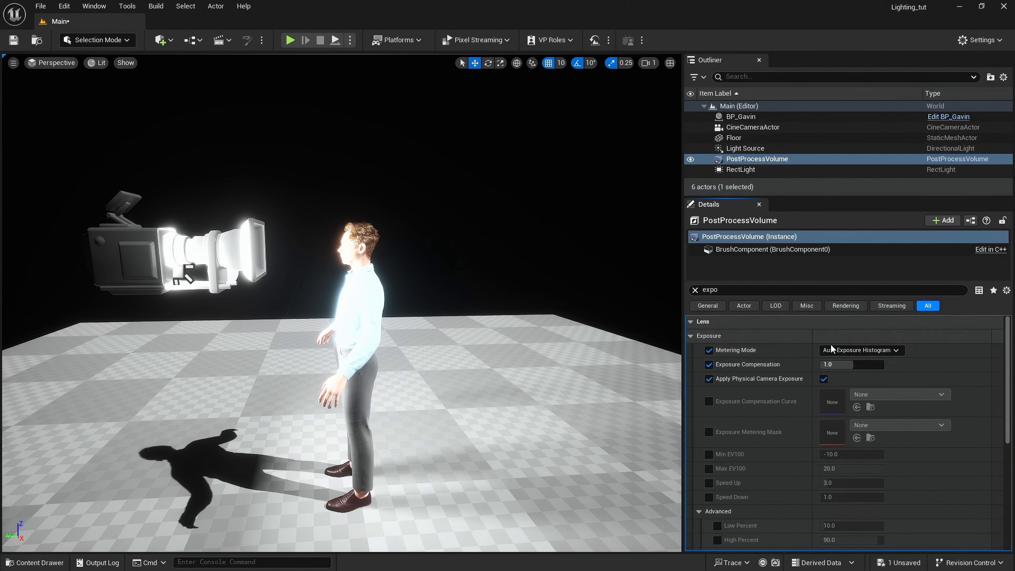
pyautogui.click(851, 352)
pyautogui.click(854, 378)
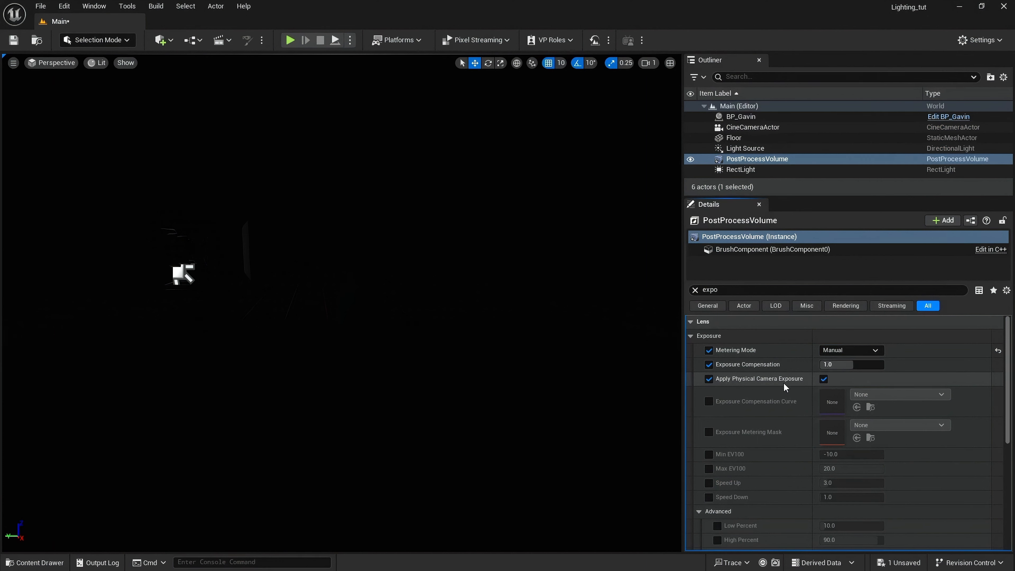
# Enable the same three exposure overrides on the CineCameraActor and set its Metering Mode to Manual
pyautogui.click(754, 126)
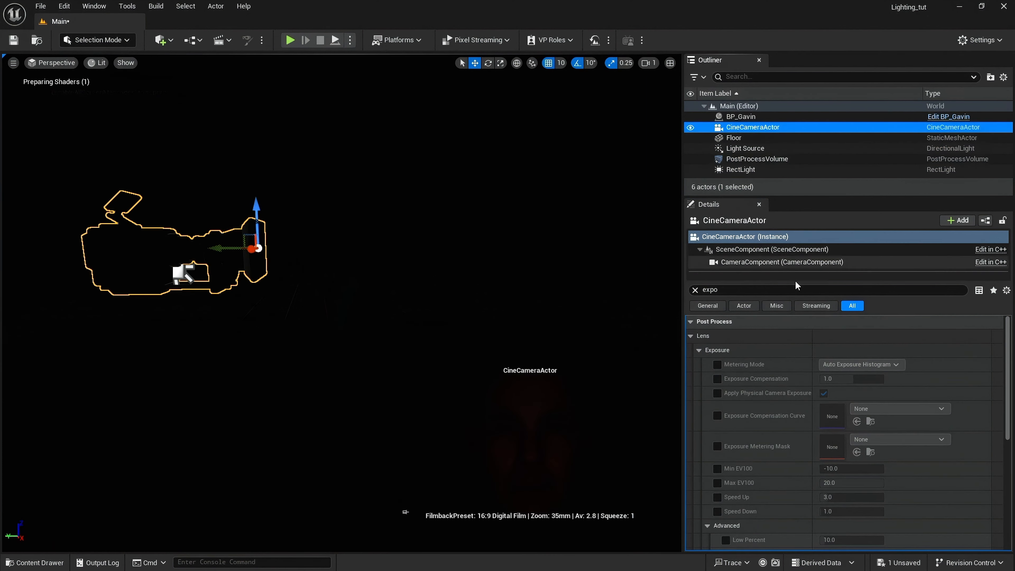
pyautogui.click(718, 364)
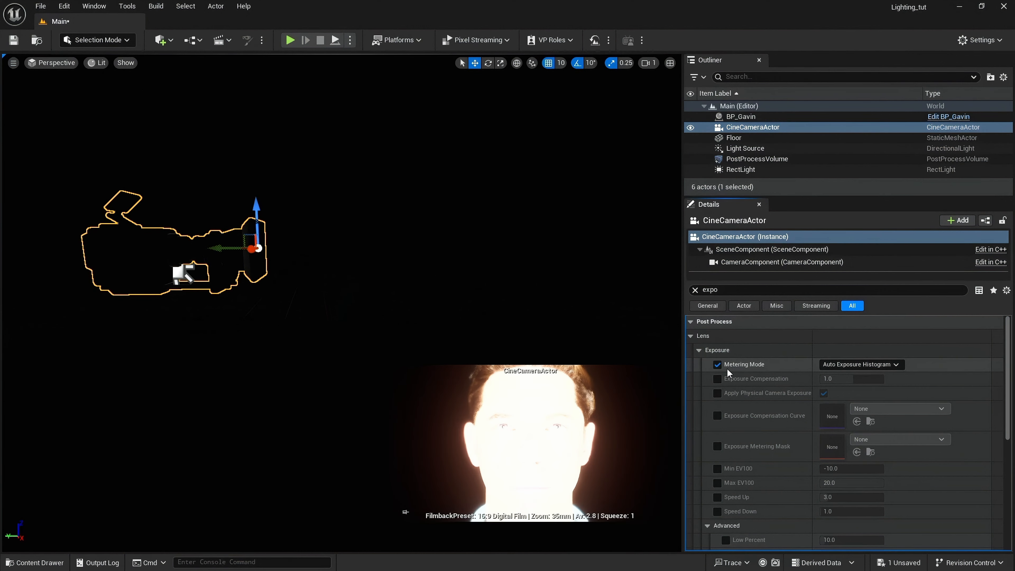
pyautogui.click(717, 378)
pyautogui.click(717, 392)
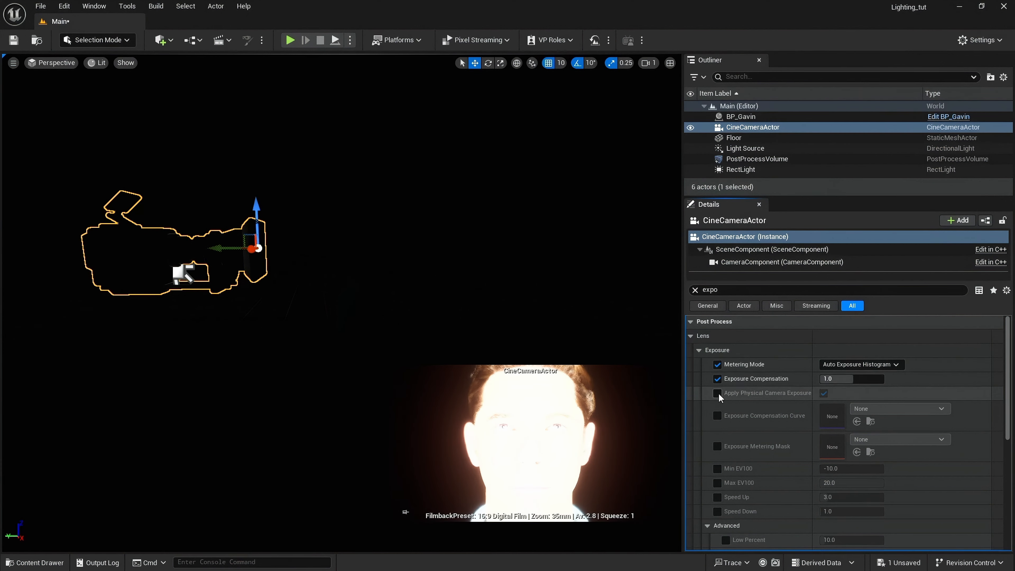
pyautogui.click(863, 363)
pyautogui.click(862, 391)
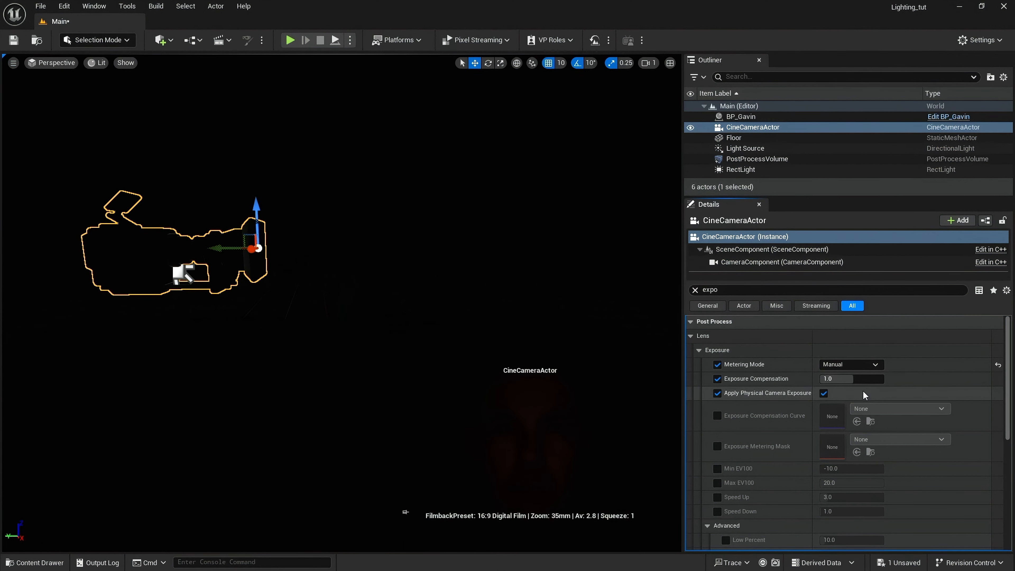
# Set the cine camera's Exposure Compensation to 6.0 and pin its preview in the viewport
pyautogui.moveTo(838, 379); pyautogui.dragTo(854, 378)
pyautogui.click(843, 378)
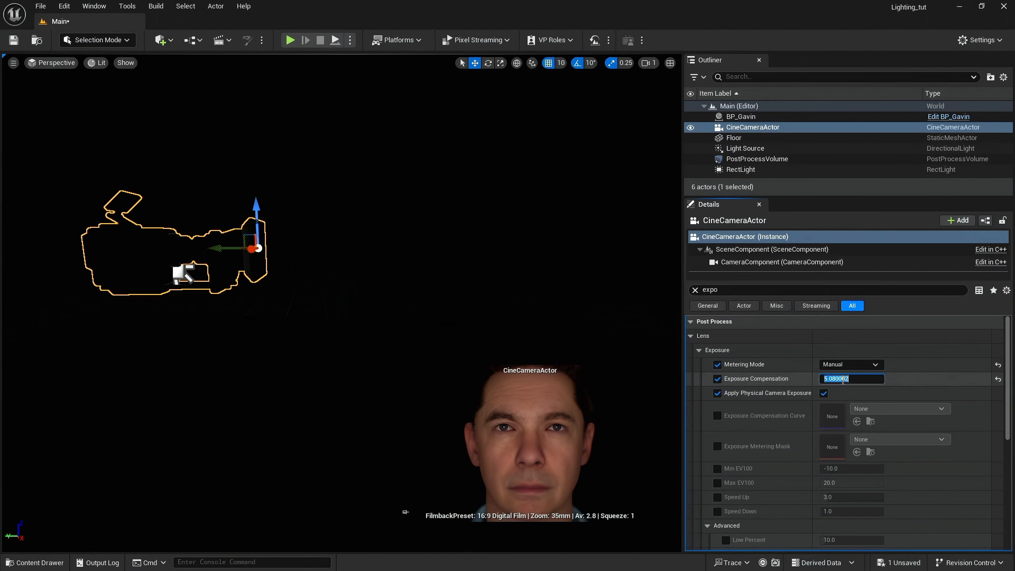
pyautogui.write('6')
pyautogui.press('Return')
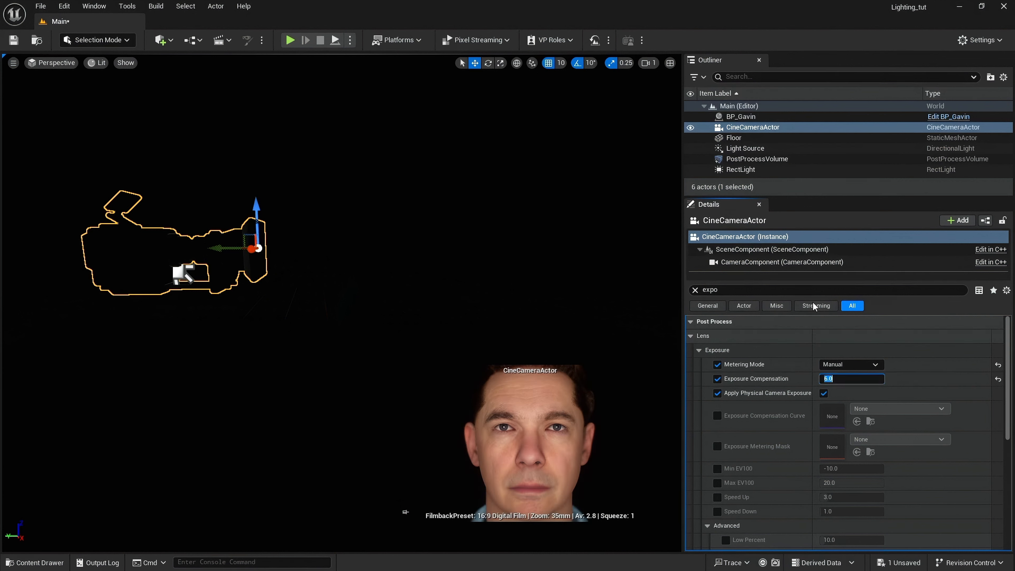
pyautogui.click(406, 512)
pyautogui.click(406, 512)
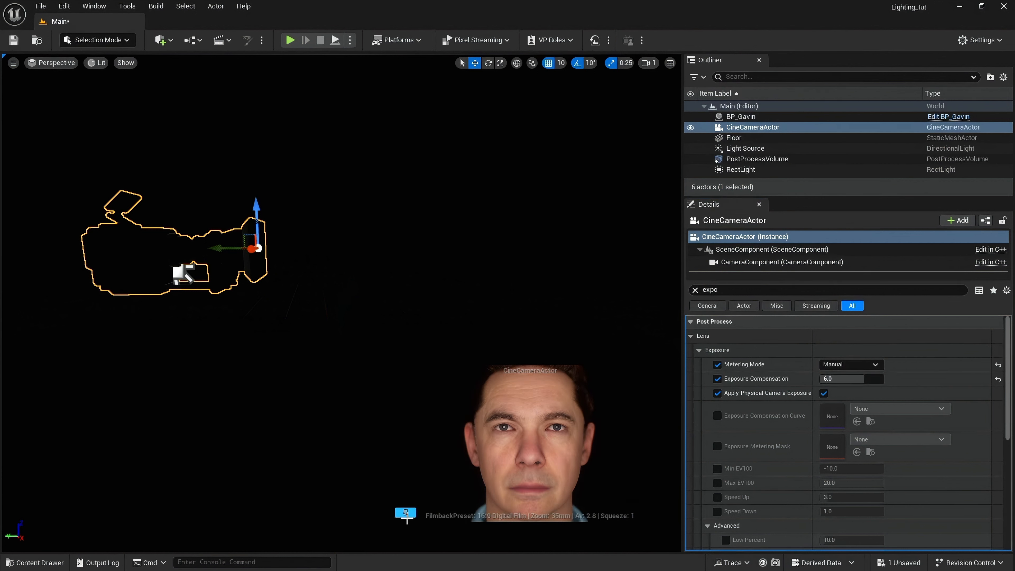
# Clear the property search and set the Diaphragm Blade Count to 13 in the cine camera's Lens Settings
pyautogui.scroll(-5, 920, 394)
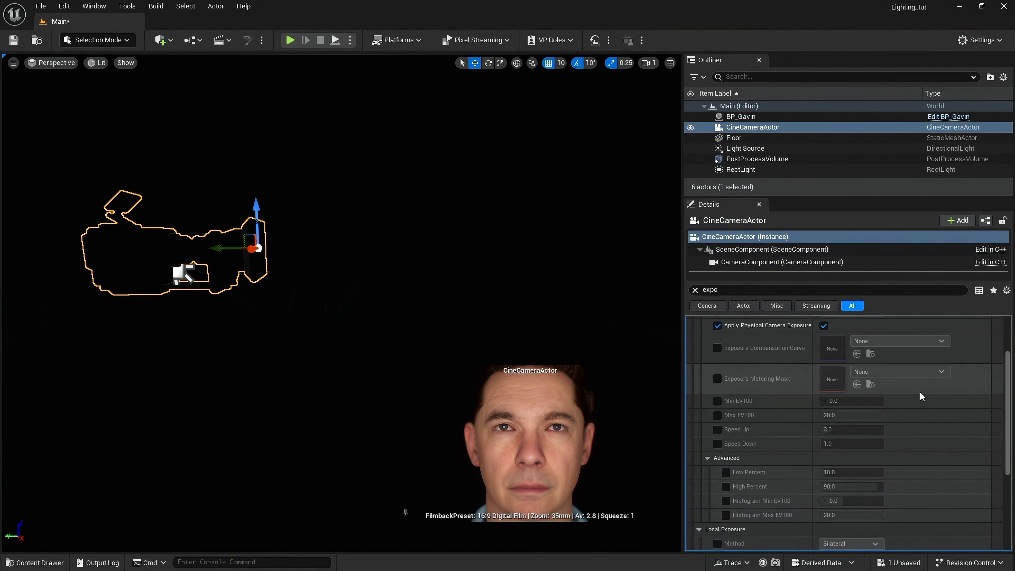
pyautogui.scroll(-7, 919, 393)
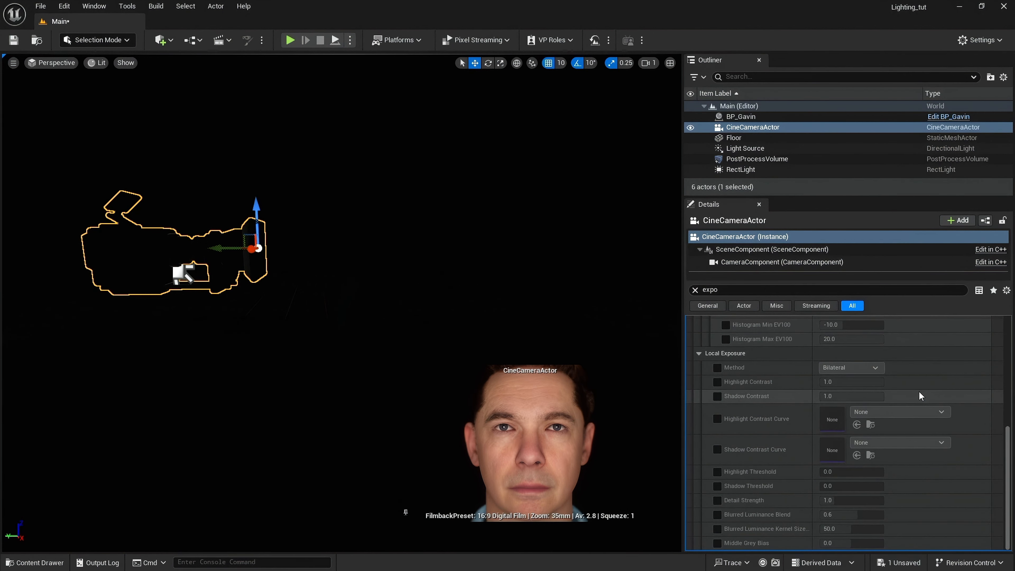
pyautogui.scroll(5, 918, 391)
pyautogui.scroll(4, 917, 389)
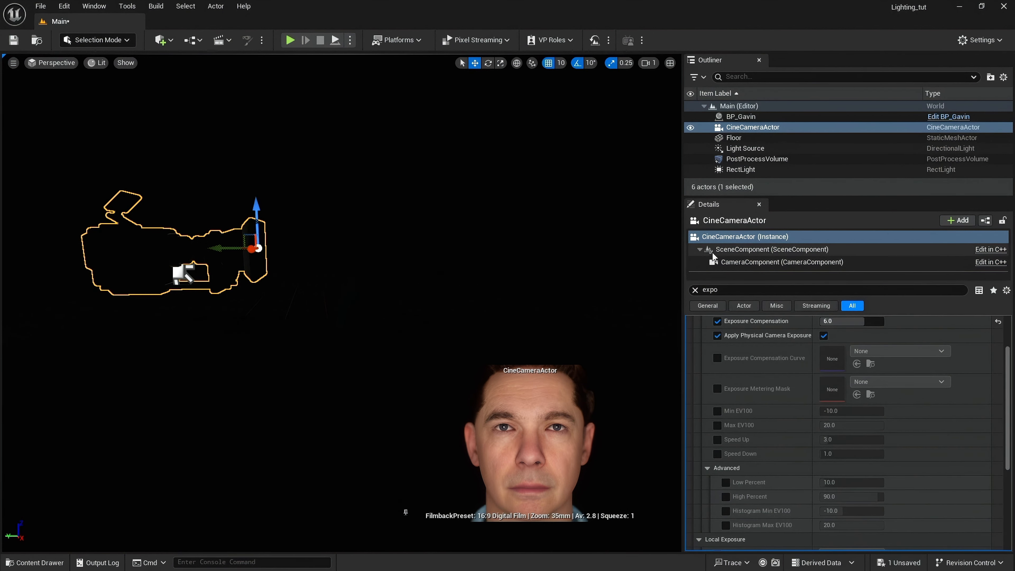
pyautogui.click(694, 289)
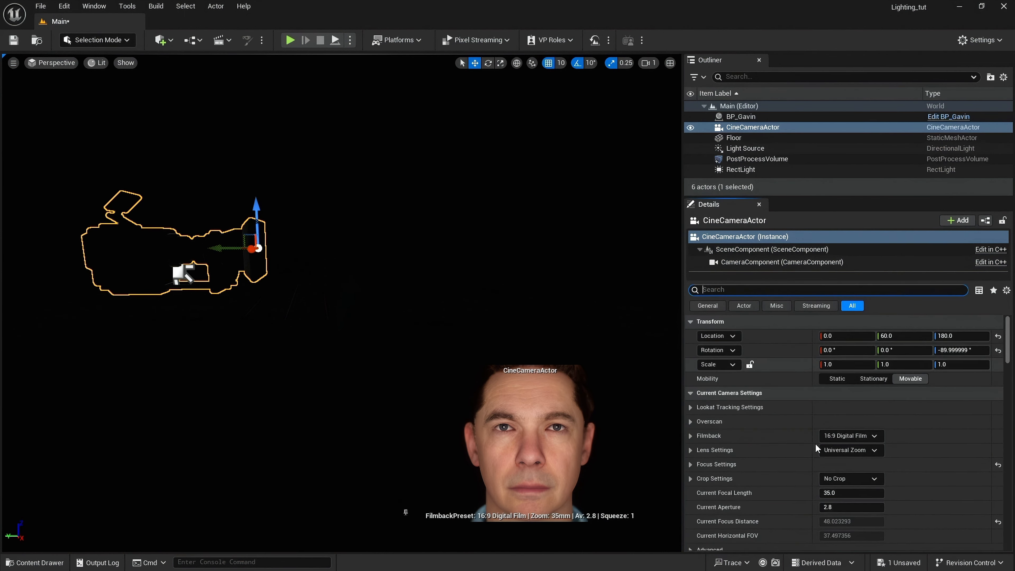
pyautogui.click(690, 454)
pyautogui.scroll(-3, 743, 462)
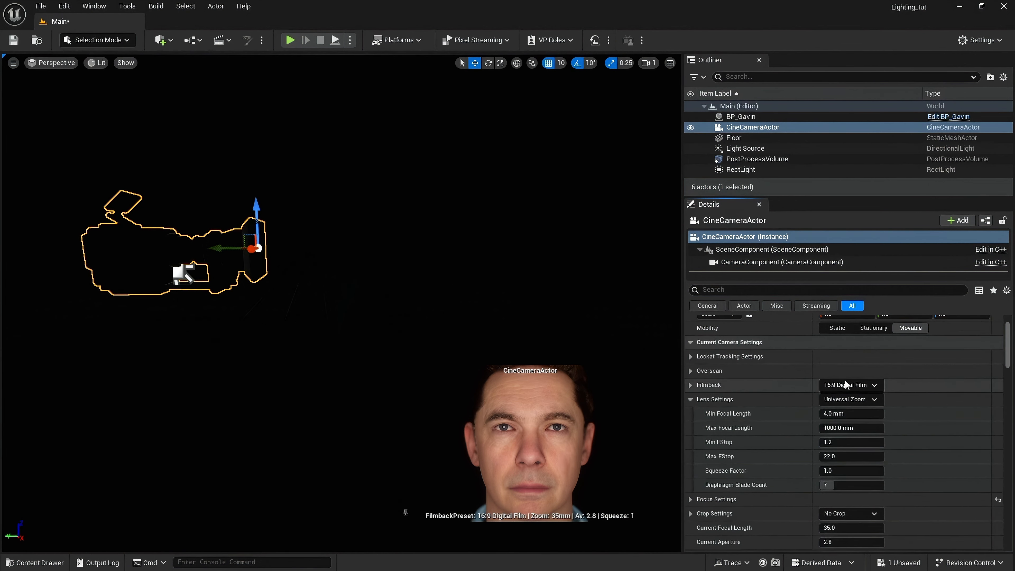
pyautogui.click(859, 386)
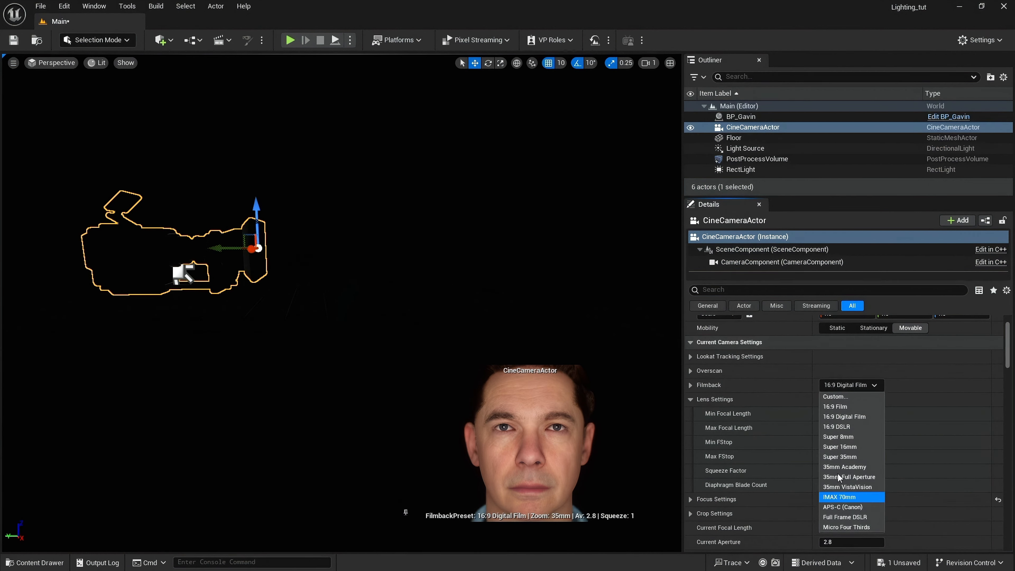
pyautogui.click(865, 385)
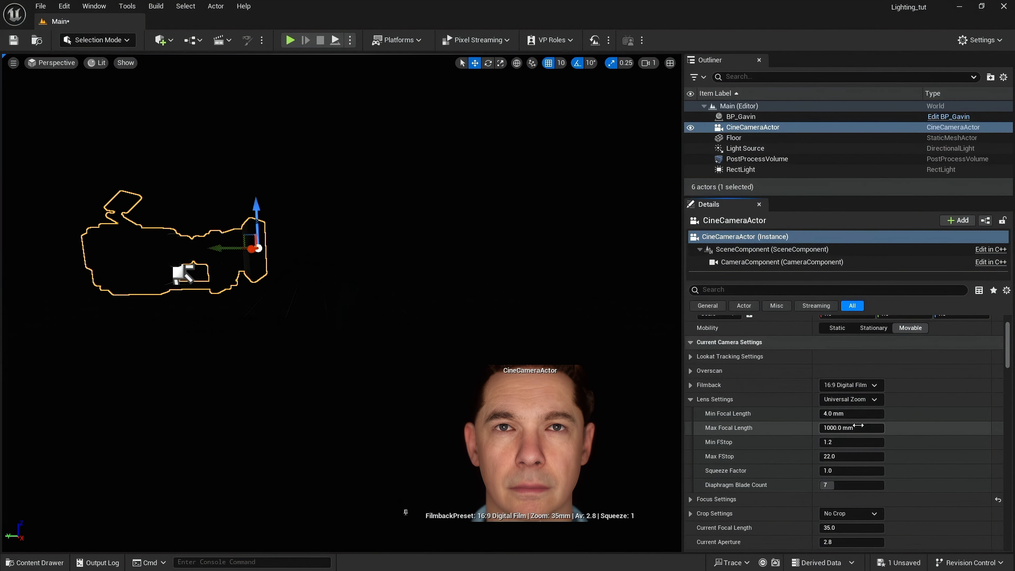
pyautogui.click(851, 484)
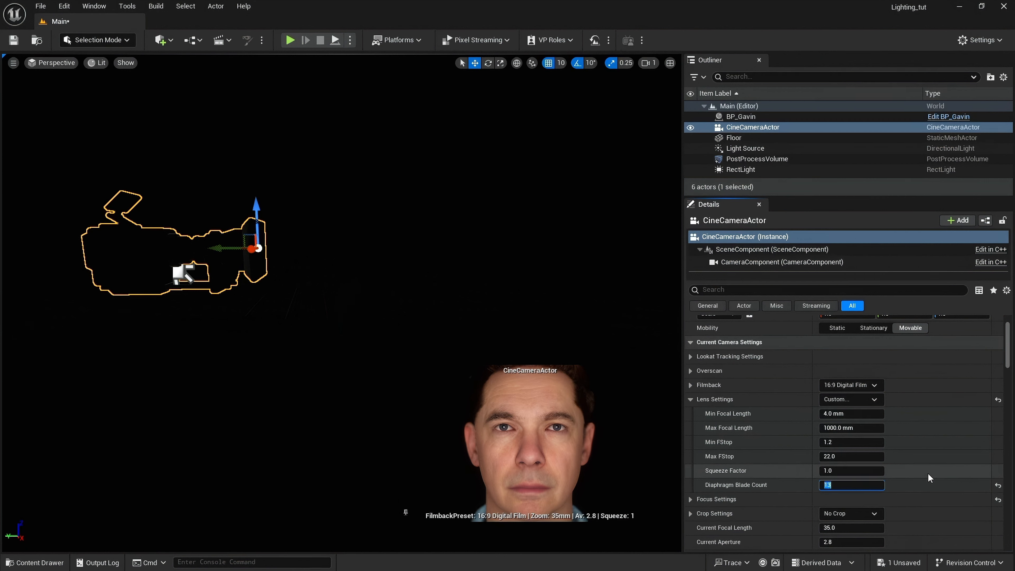
pyautogui.press('Return')
# Set the cine camera's Current Focal Length to 50
pyautogui.scroll(-2, 919, 447)
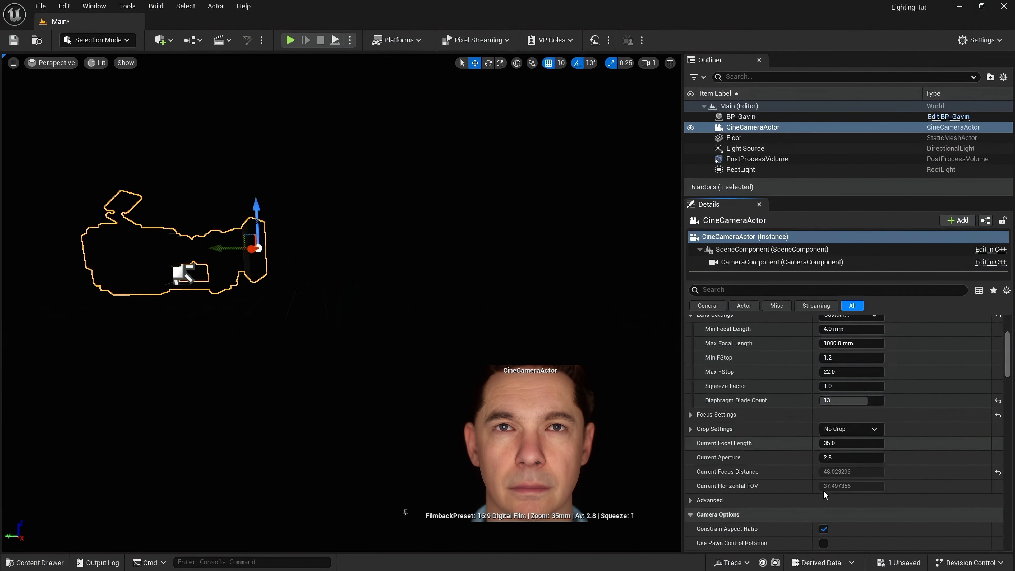
pyautogui.click(843, 443)
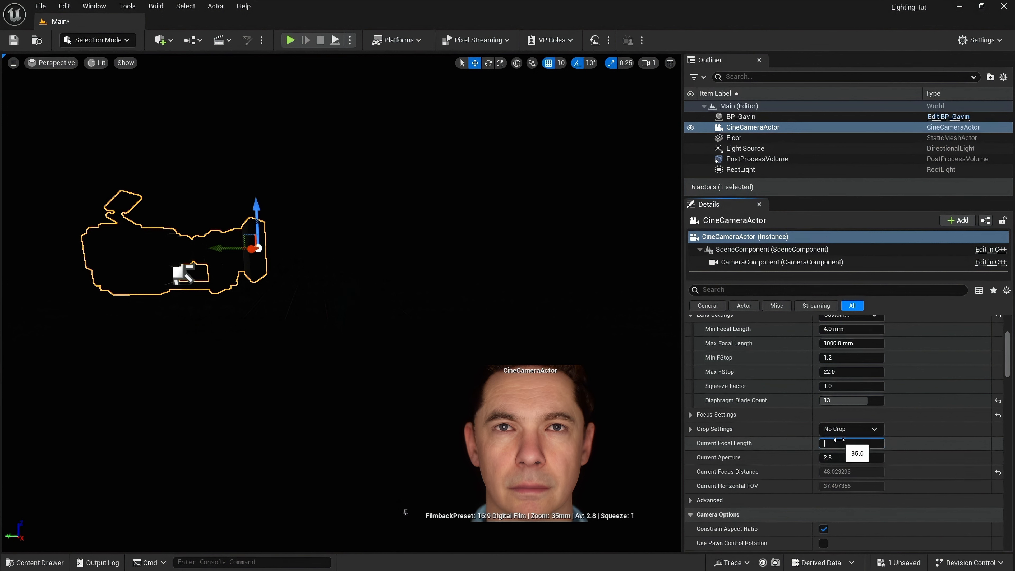
pyautogui.write('50')
pyautogui.press('Return')
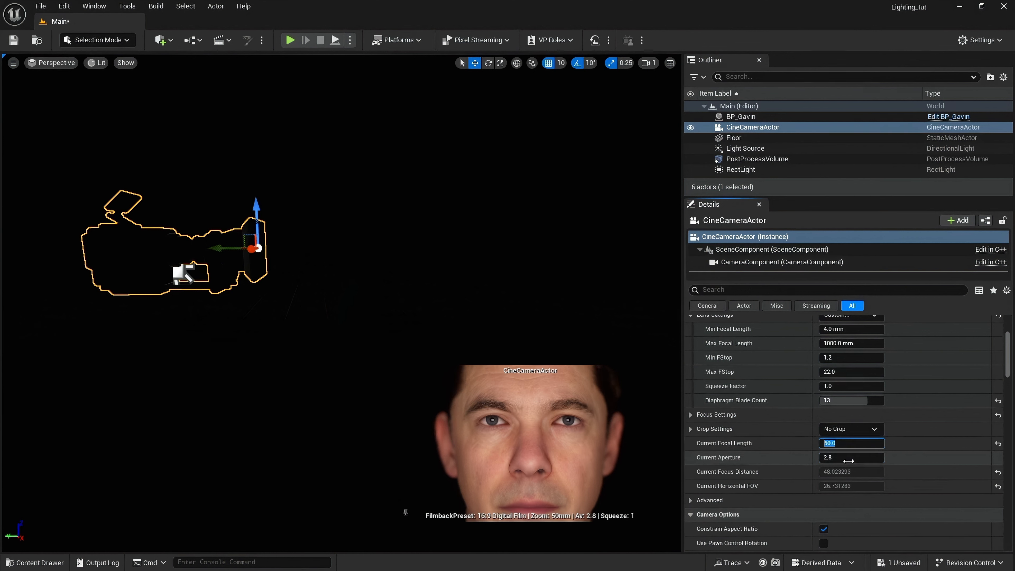
# Set the cine camera's Current Aperture to 5.0
pyautogui.click(848, 460)
pyautogui.write('5')
pyautogui.press('Return')
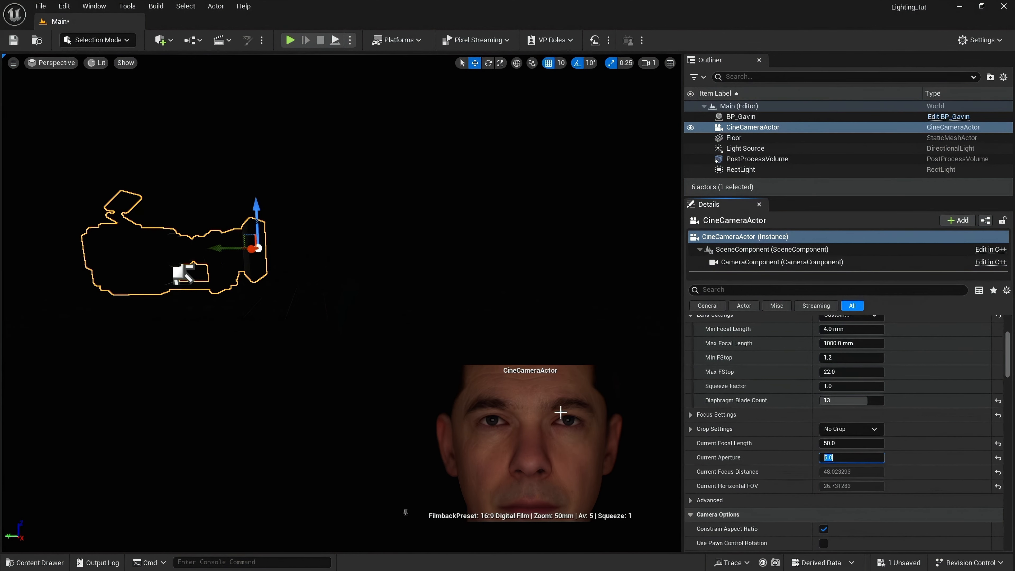
# Find the cine camera's exposure properties, set Exposure Compensation to 7.5, and clear the property search
pyautogui.scroll(5, 799, 450)
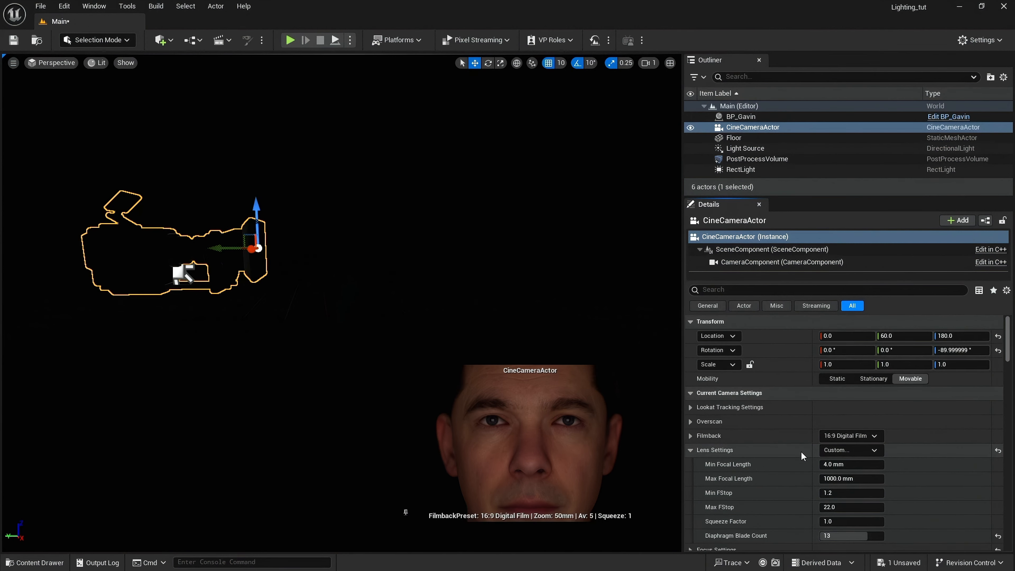
pyautogui.click(743, 290)
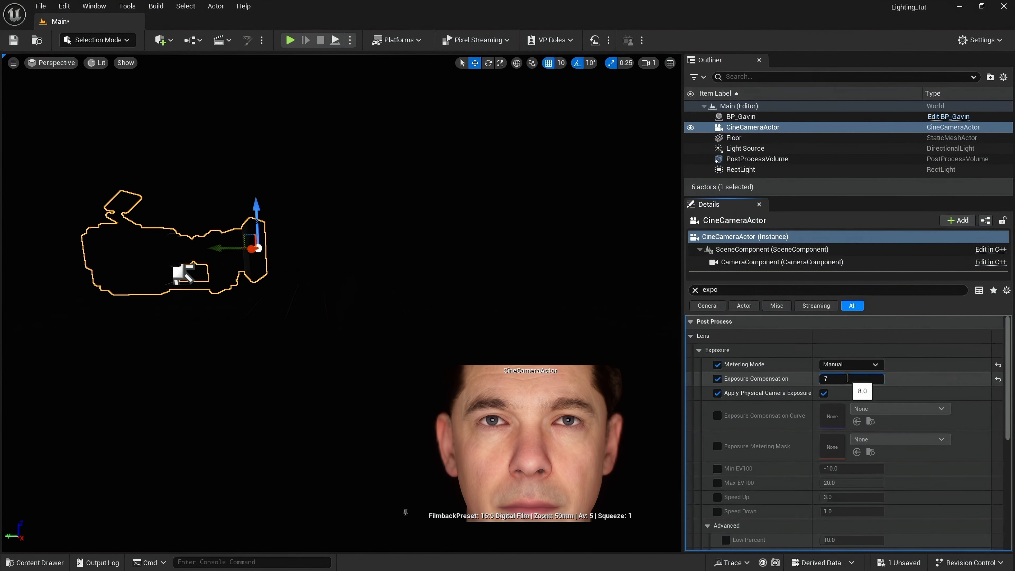
pyautogui.press('Return')
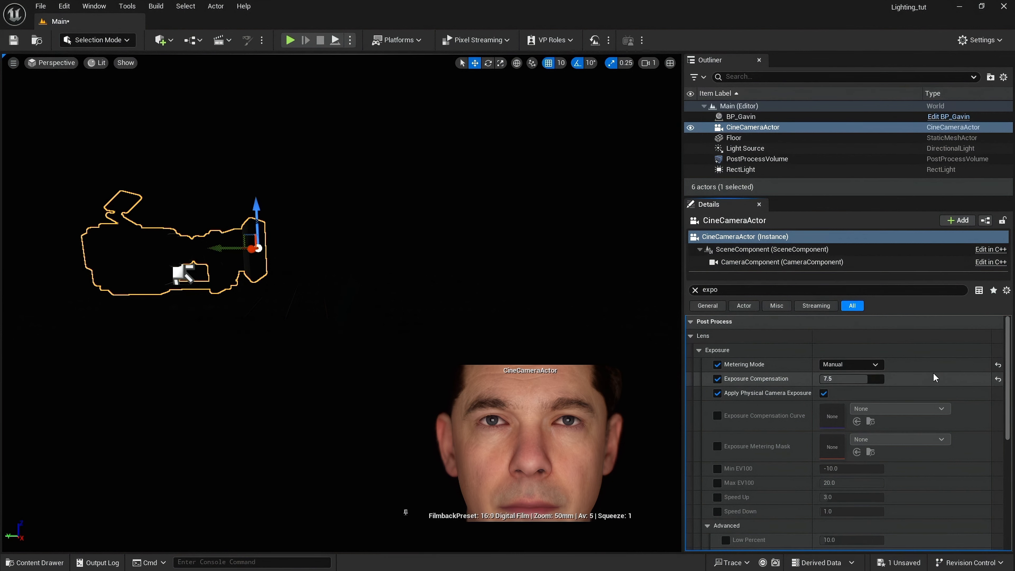
pyautogui.click(695, 291)
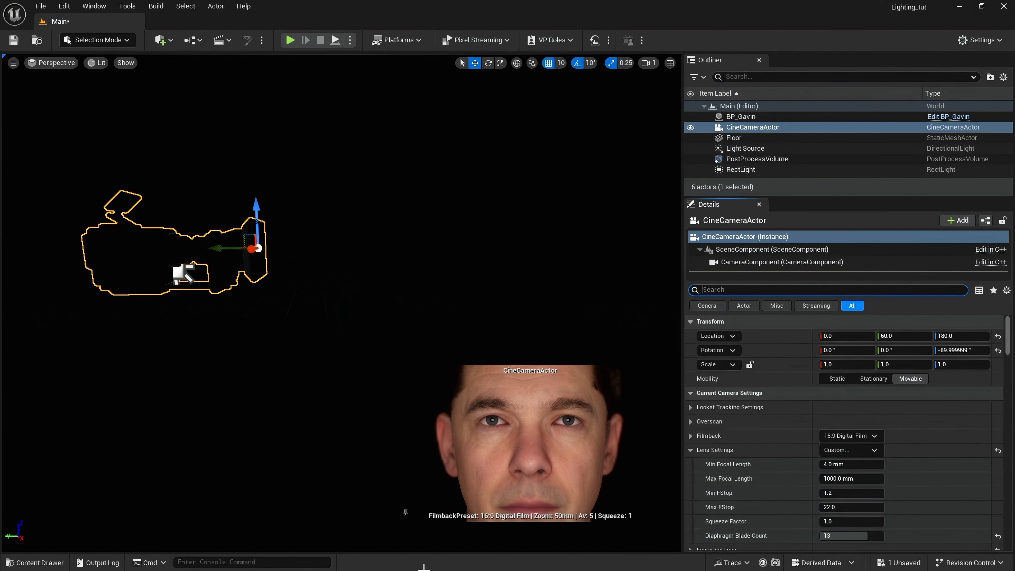
# Find the alpha options in the Project Settings, disable Alpha Output, and close the settings
pyautogui.click(64, 6)
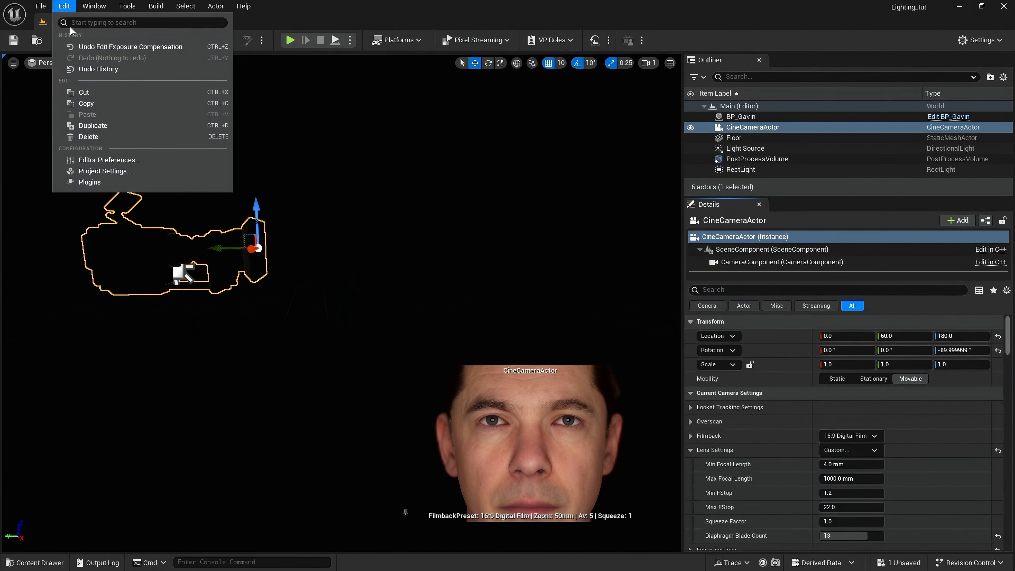
pyautogui.click(116, 172)
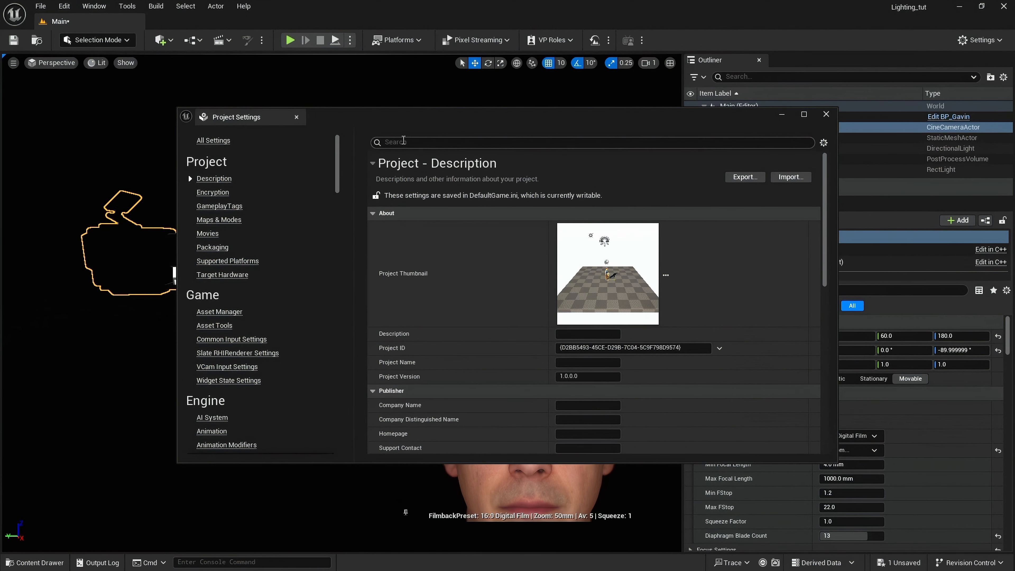
pyautogui.click(403, 142)
pyautogui.write('alpha')
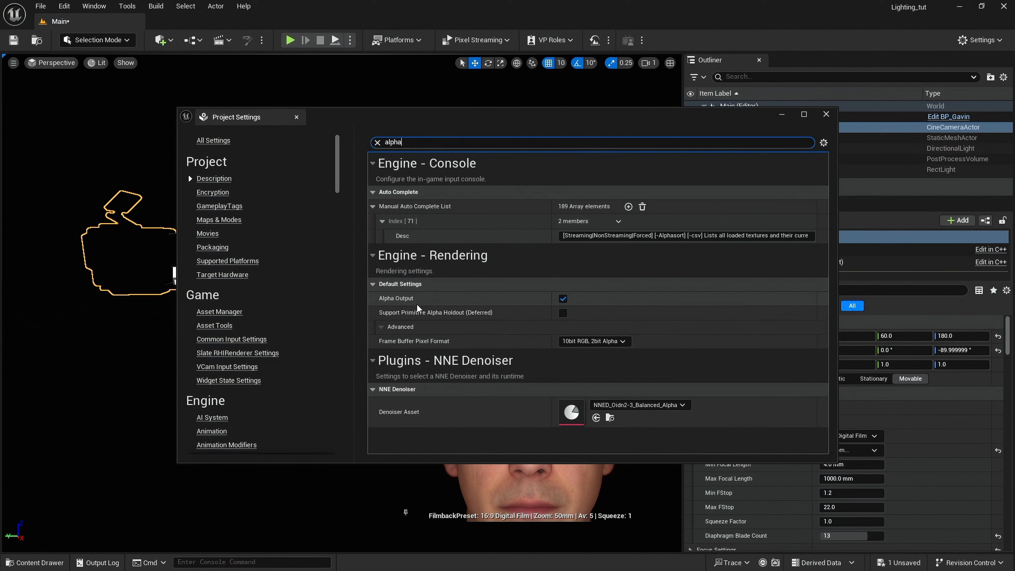
pyautogui.click(566, 299)
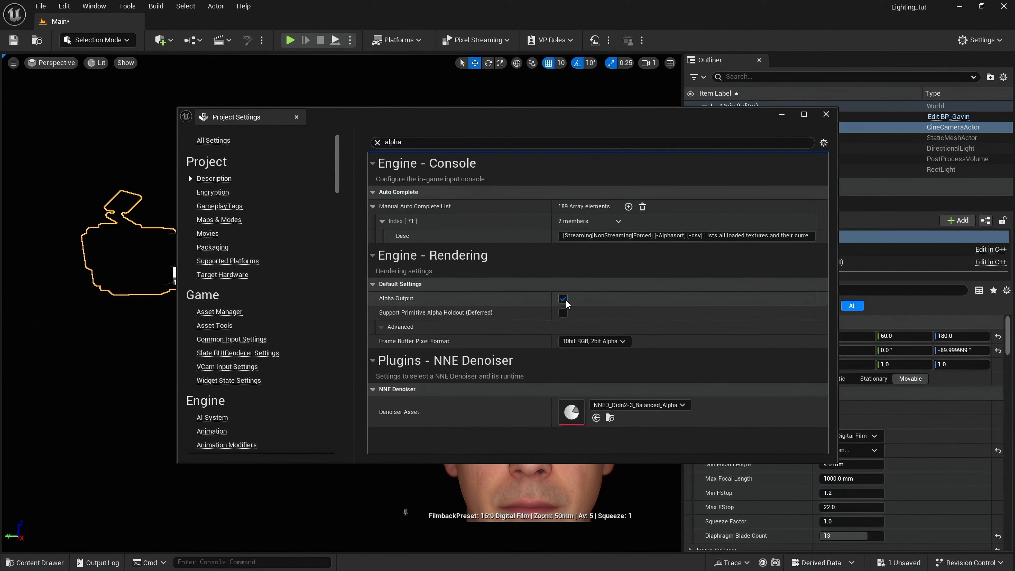
pyautogui.click(565, 299)
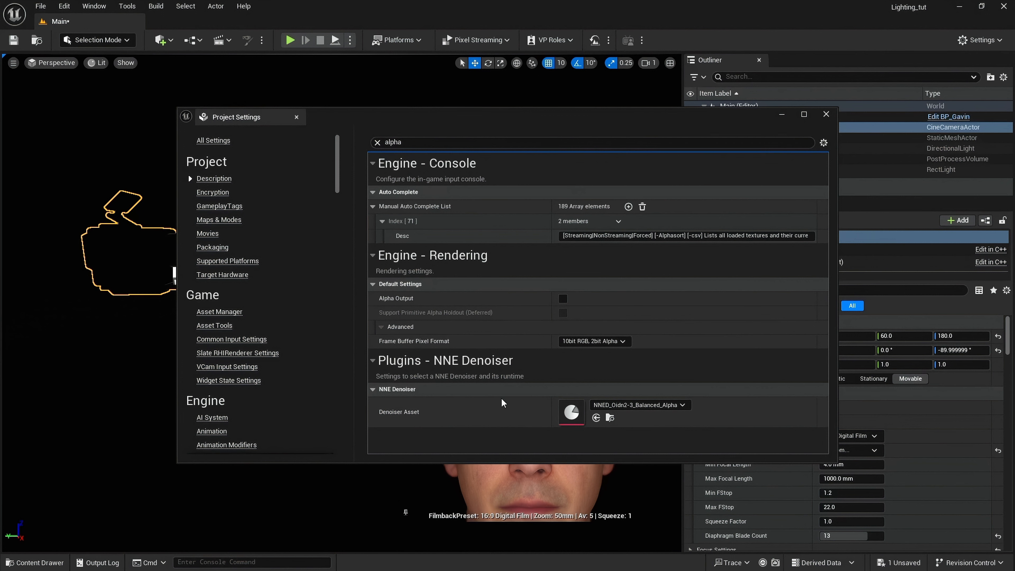
pyautogui.click(834, 115)
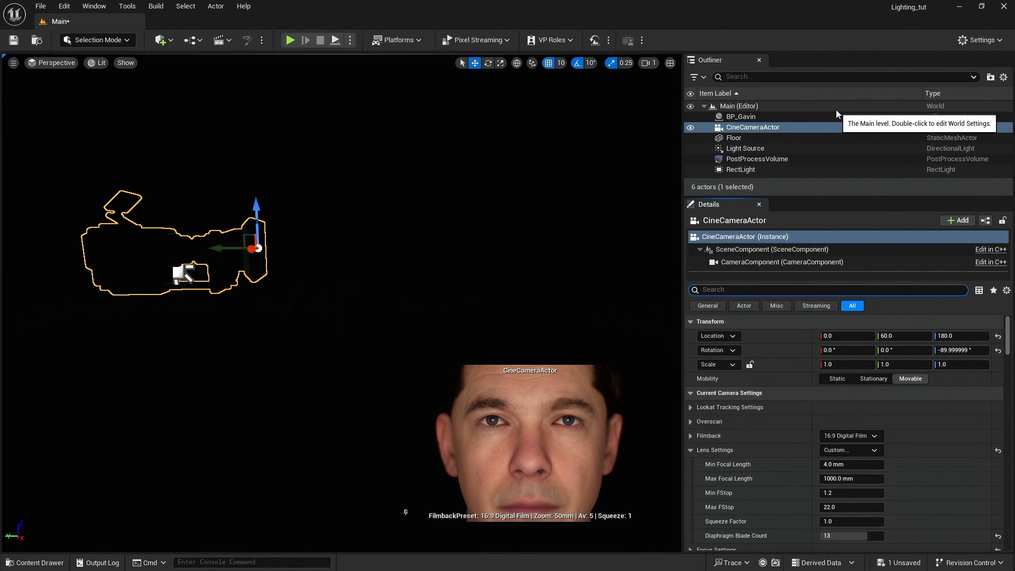
# Switch the viewport to Cinematic Viewport and look through the CineCameraActor
pyautogui.click(61, 63)
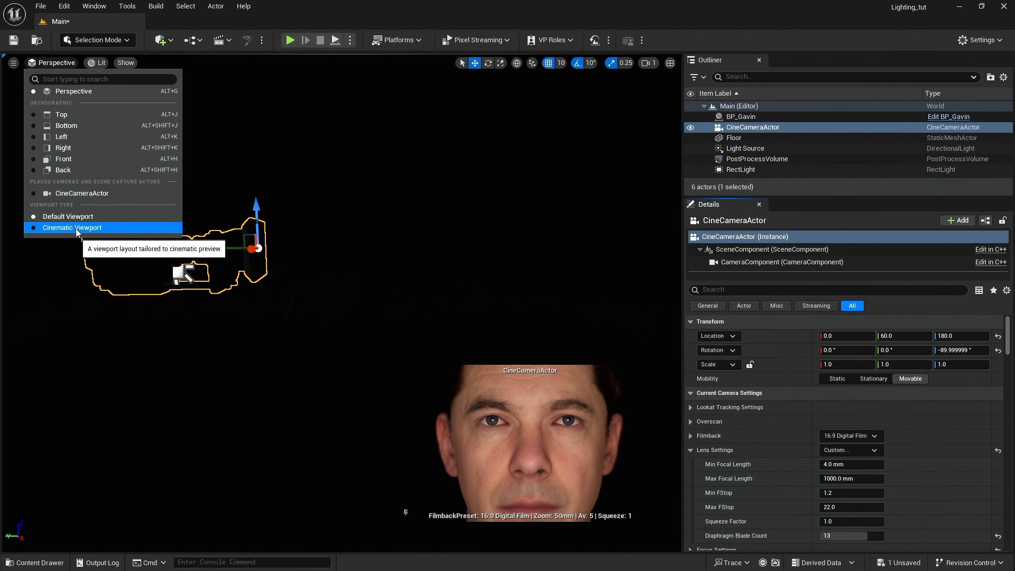
pyautogui.click(79, 227)
pyautogui.click(52, 66)
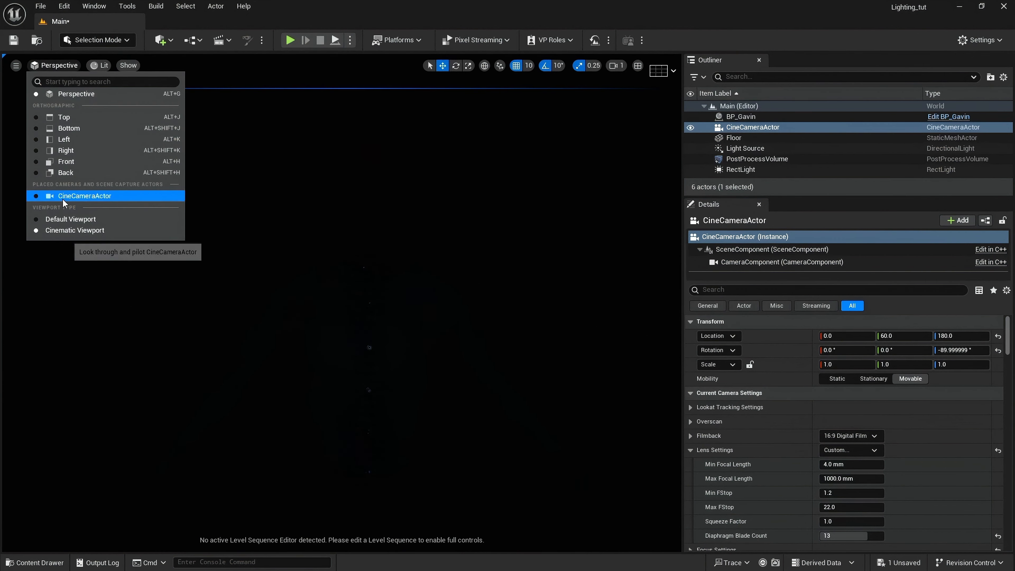
pyautogui.click(81, 196)
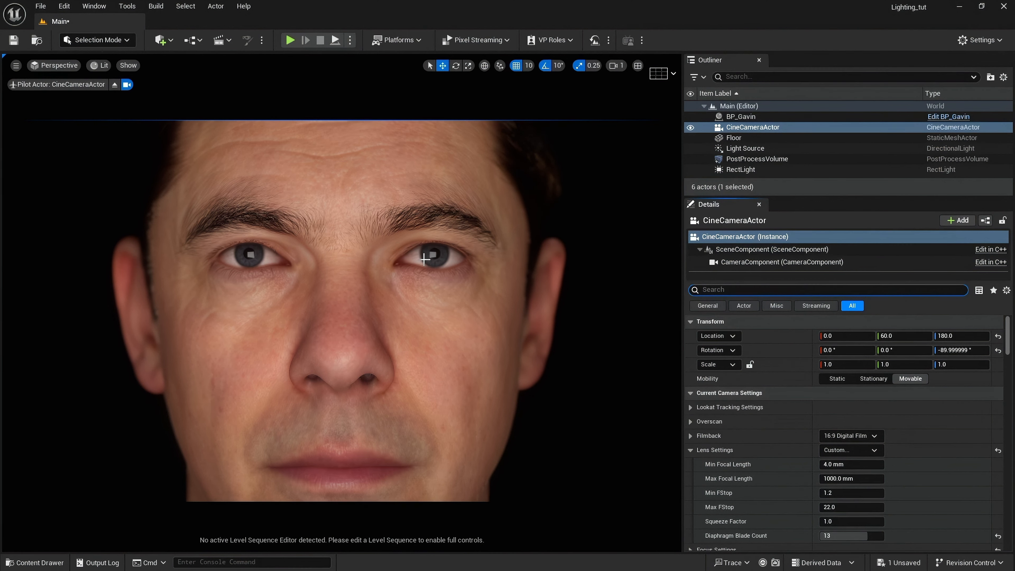
# Move the piloted cine camera in for a close-up of the MetaHuman's left eye
pyautogui.moveTo(502, 300); pyautogui.dragTo(553, 272, button='middle')
pyautogui.moveTo(502, 301); pyautogui.dragTo(496, 239)
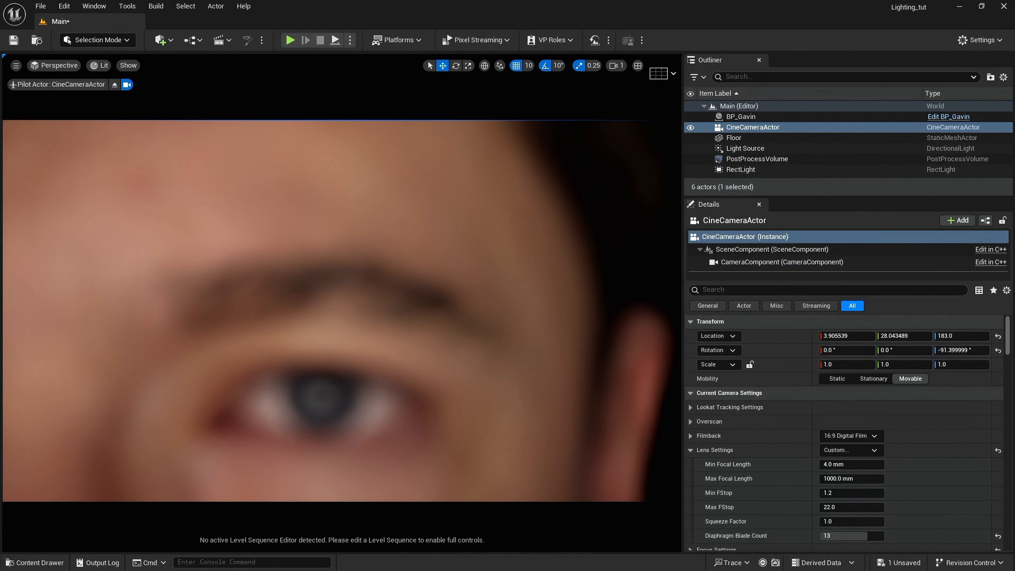
pyautogui.moveTo(502, 300); pyautogui.dragTo(504, 340, button='middle')
# Set the cine camera's Manual Focus Distance to about 16.64 cm so the eye is sharp
pyautogui.scroll(-4, 732, 441)
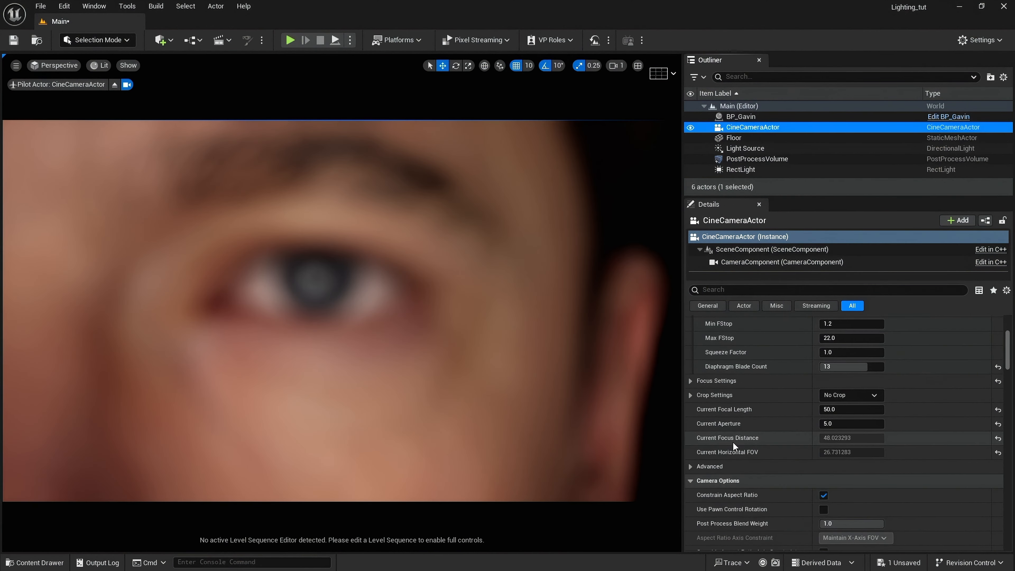
pyautogui.click(689, 380)
pyautogui.click(876, 409)
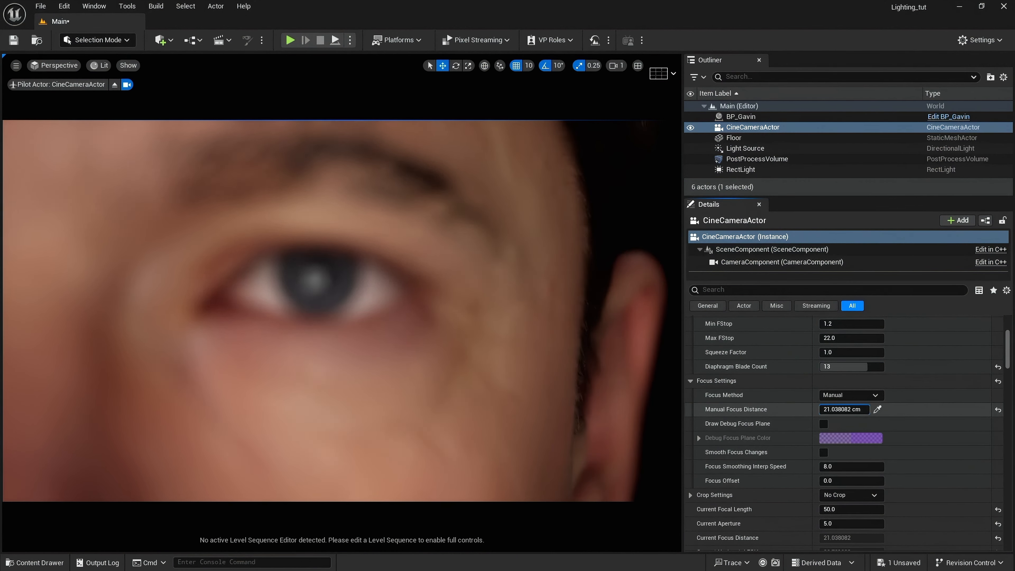
pyautogui.moveTo(843, 410)
pyautogui.mouseDown()
pyautogui.moveTo(820, 410)
pyautogui.moveTo(828, 409)
pyautogui.mouseUp()
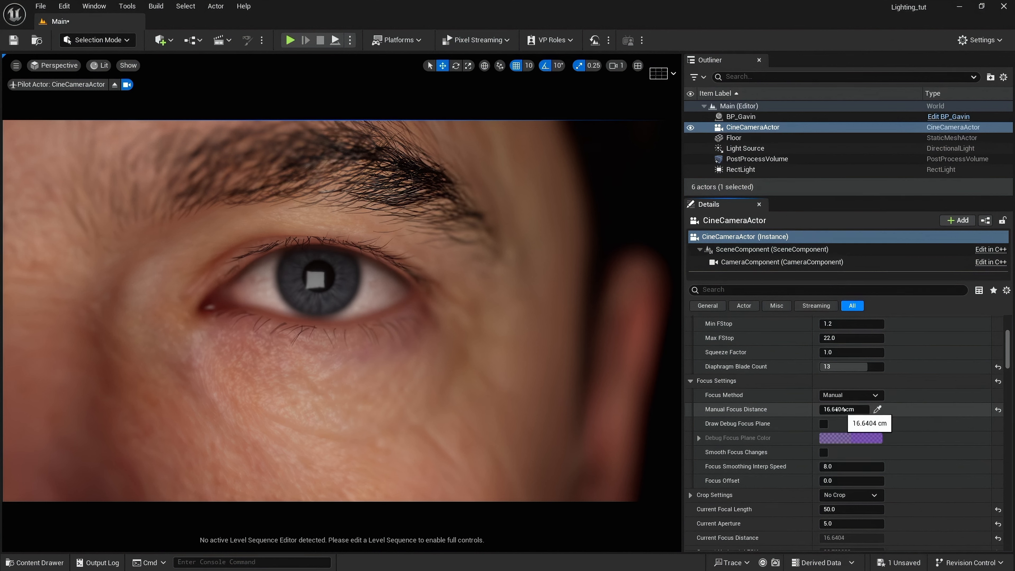
# Assign the Metahuman_light_Video media texture from the Movies folder as the RectLight's Source Texture
pyautogui.click(739, 171)
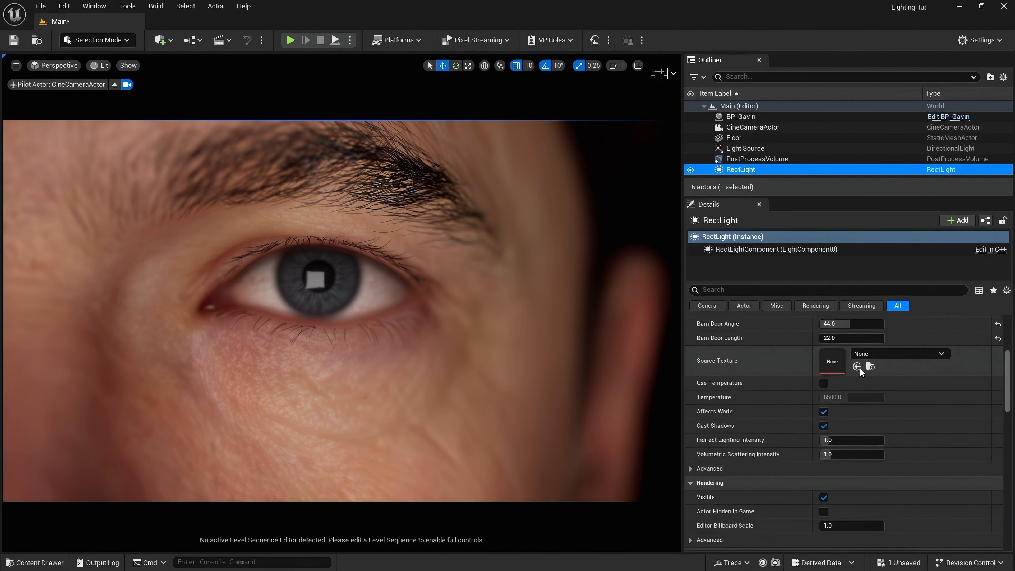
pyautogui.scroll(3, 857, 367)
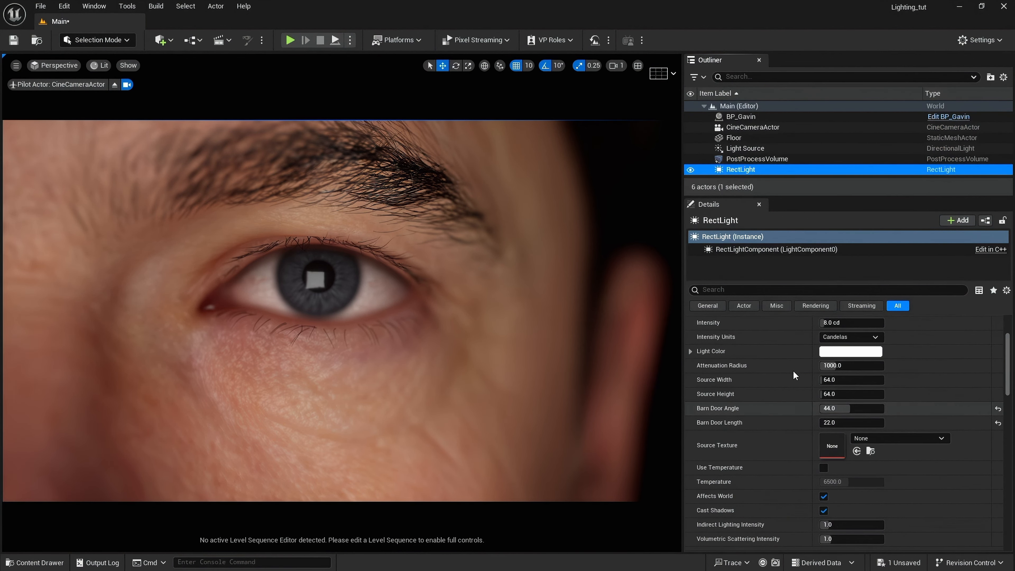
pyautogui.scroll(2, 787, 344)
pyautogui.scroll(-3, 787, 342)
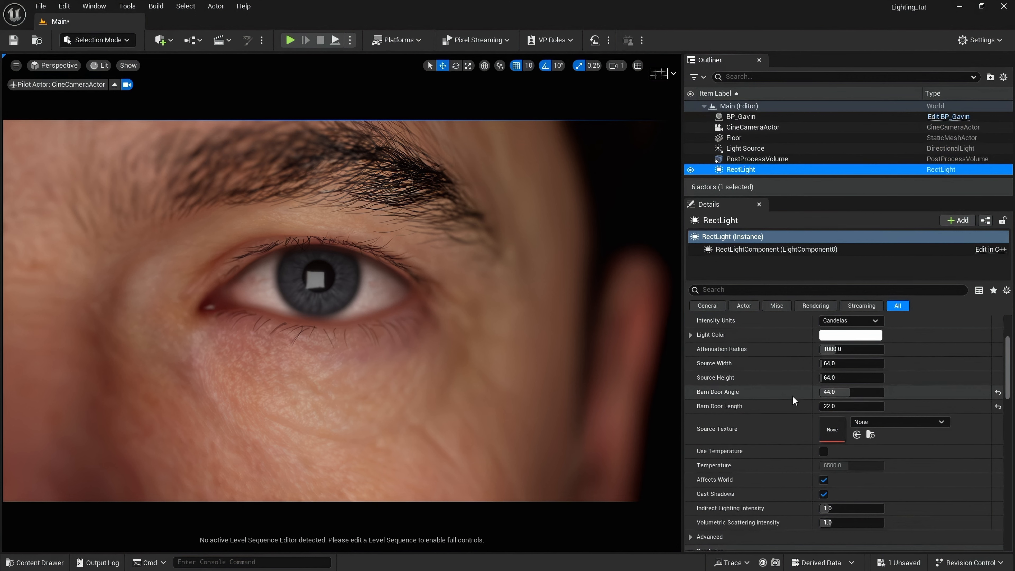
pyautogui.click(879, 422)
pyautogui.click(880, 423)
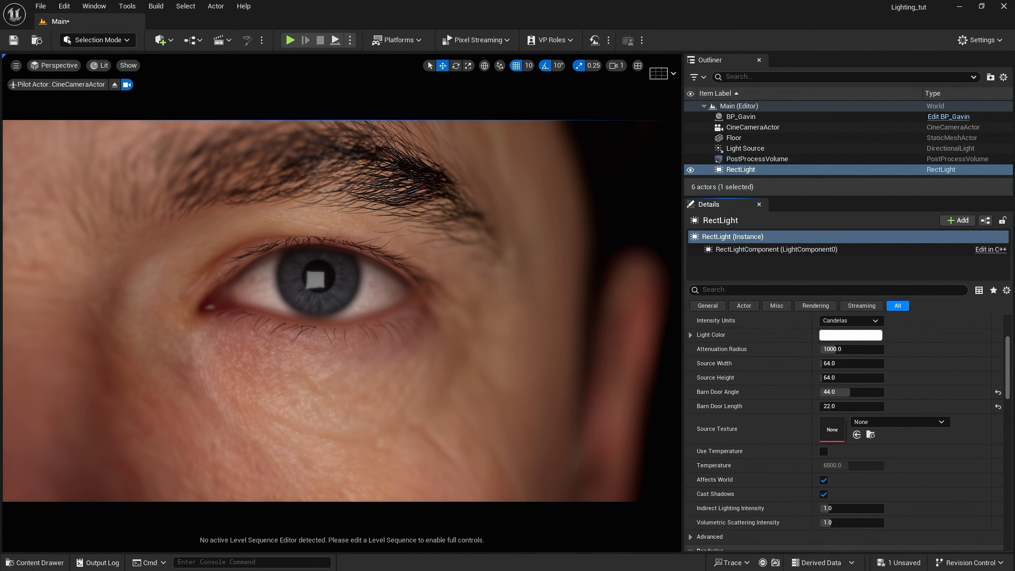
pyautogui.click(35, 562)
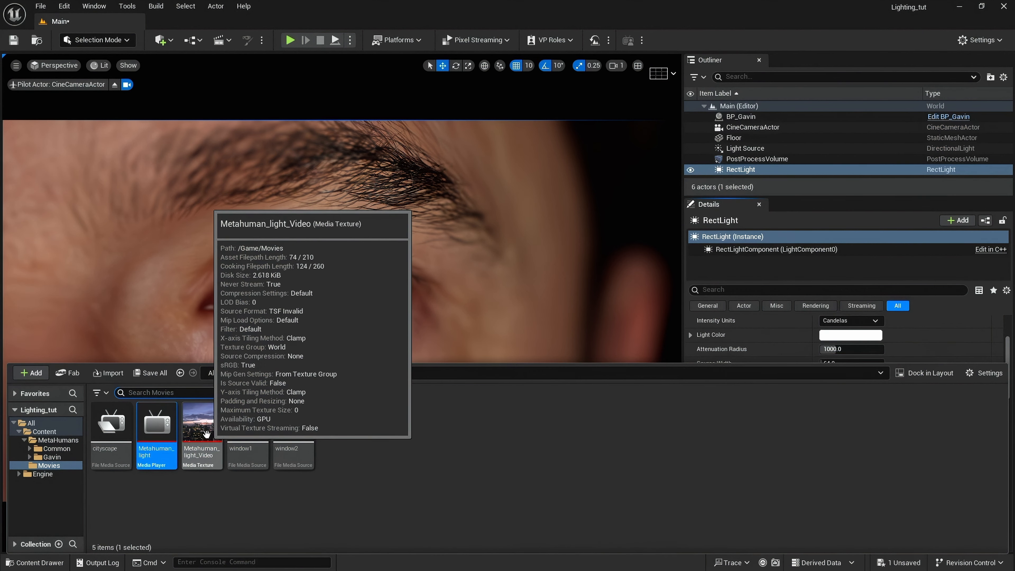
pyautogui.click(188, 465)
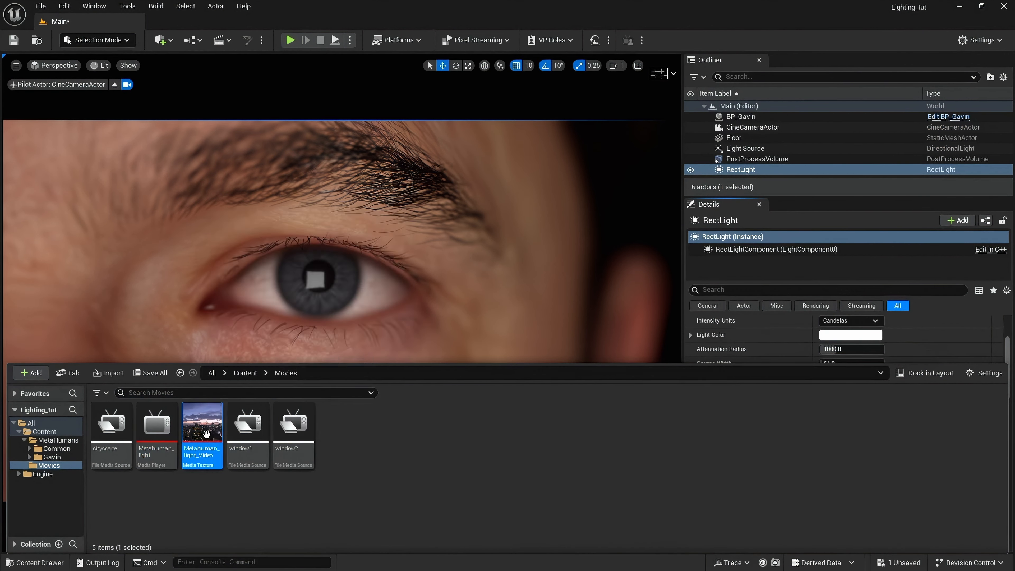
pyautogui.click(727, 205)
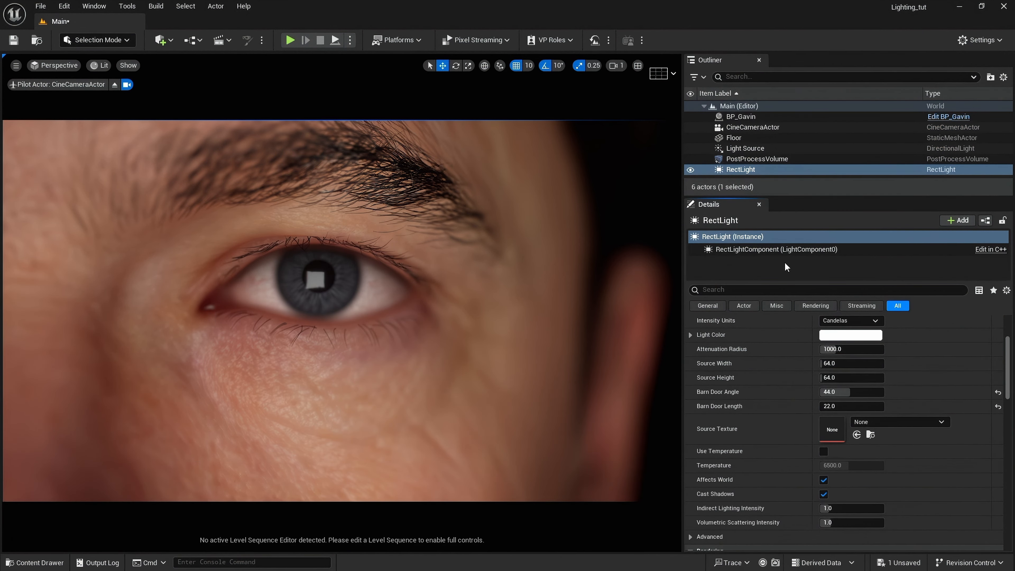
pyautogui.click(857, 435)
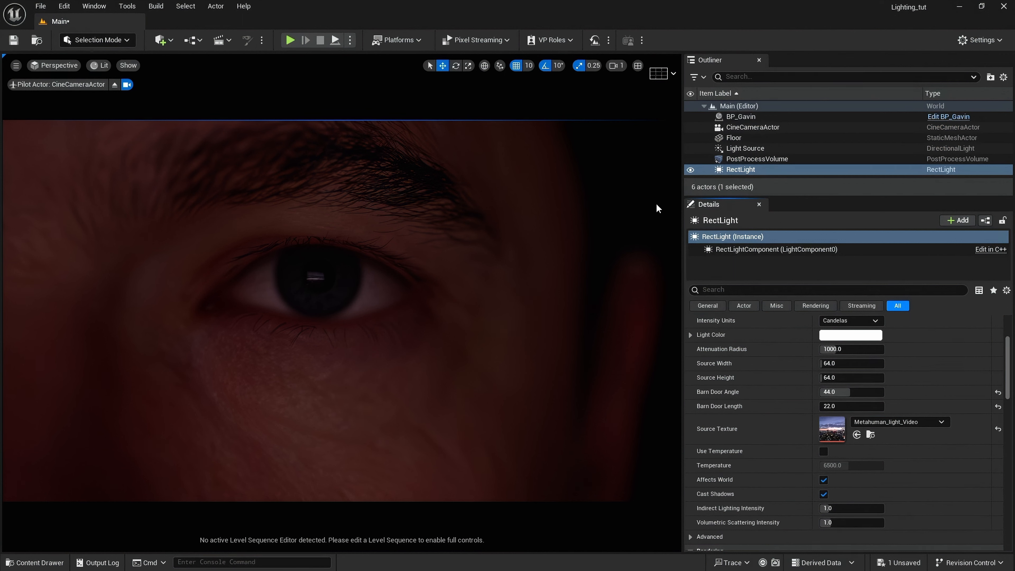
# Simulate the level to examine the video lighting on the eye, and stop the simulation
pyautogui.click(334, 40)
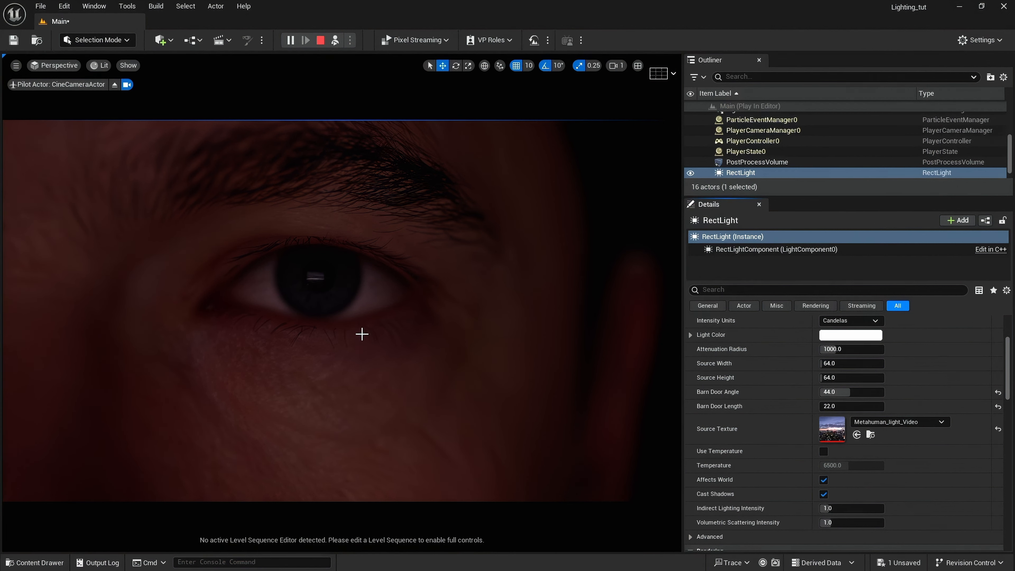
pyautogui.click(98, 563)
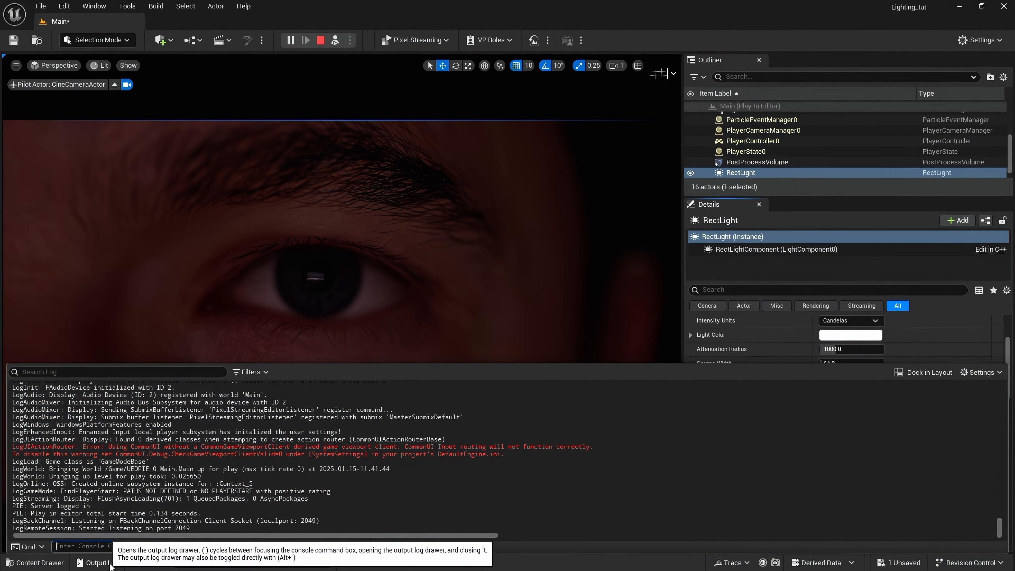
pyautogui.click(97, 562)
pyautogui.click(35, 562)
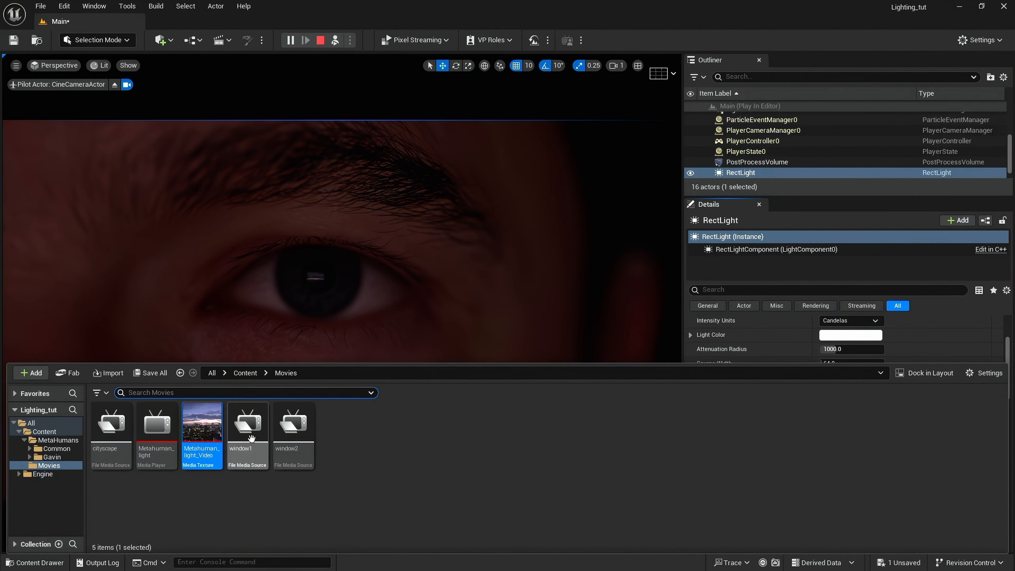
pyautogui.doubleClick(216, 436)
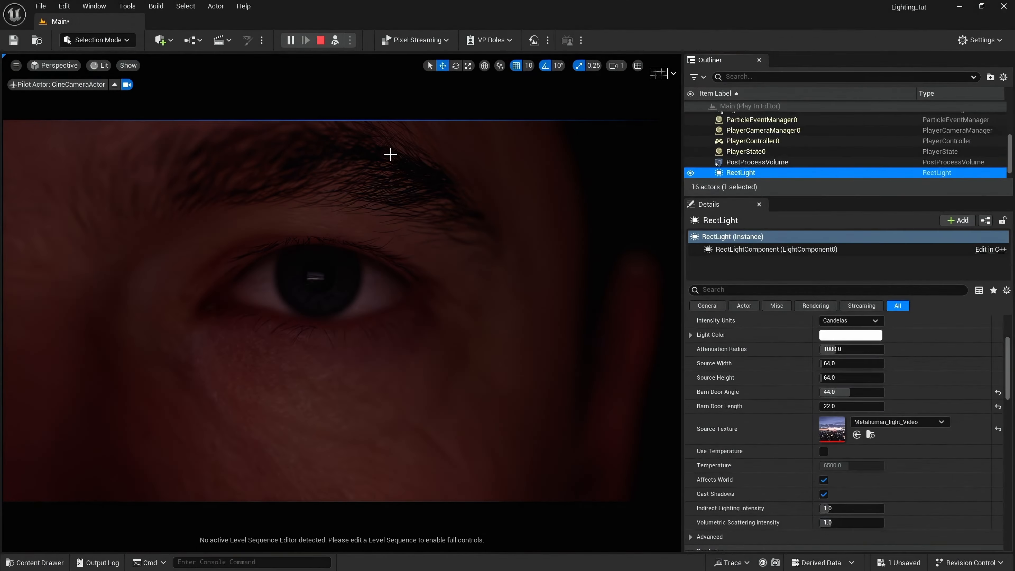
pyautogui.click(320, 41)
# In the Level Blueprint, set the Open Source node's Media Source to window1, then compile and save
pyautogui.click(199, 41)
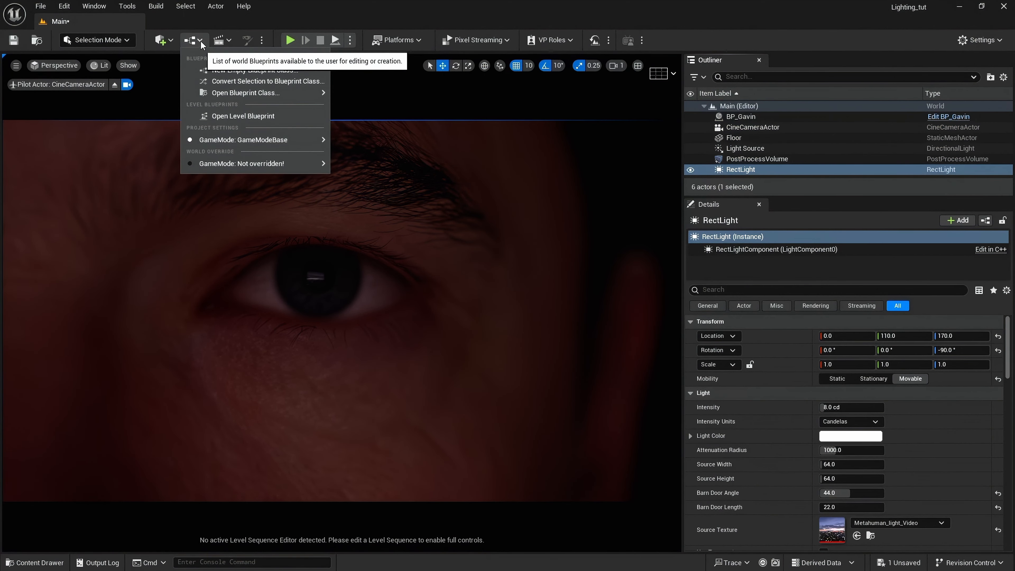
pyautogui.click(241, 115)
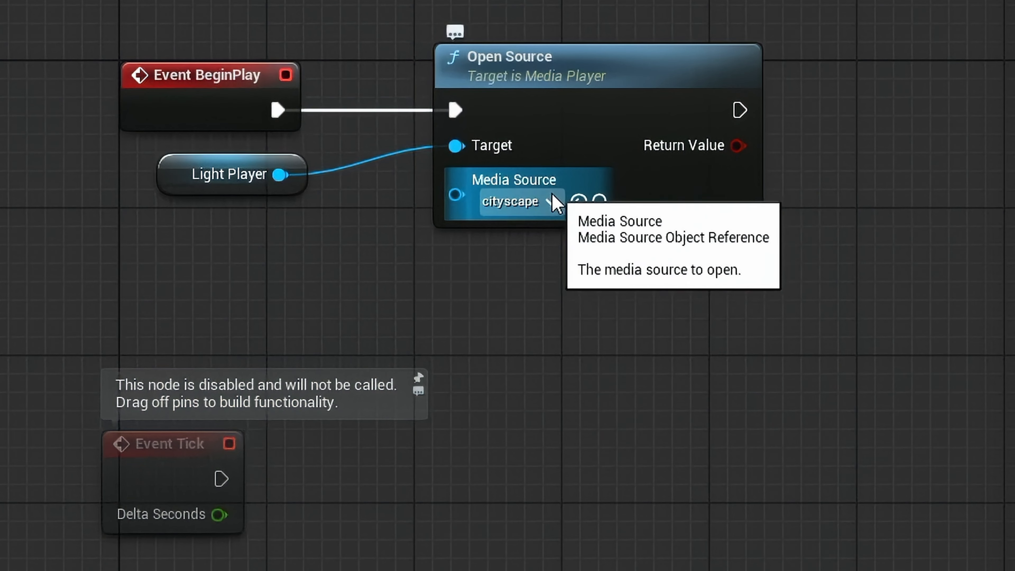
pyautogui.click(519, 317)
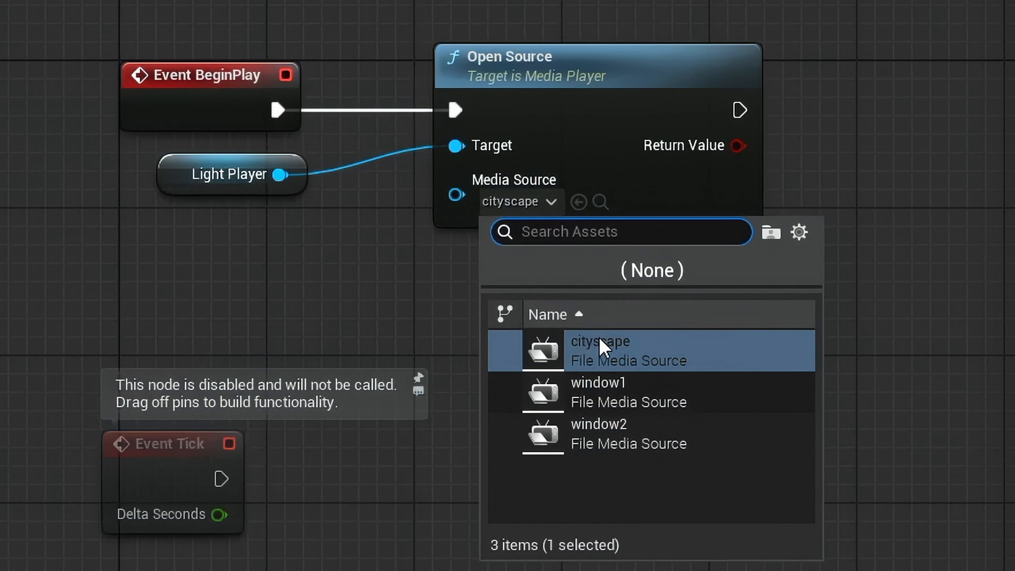
pyautogui.click(615, 396)
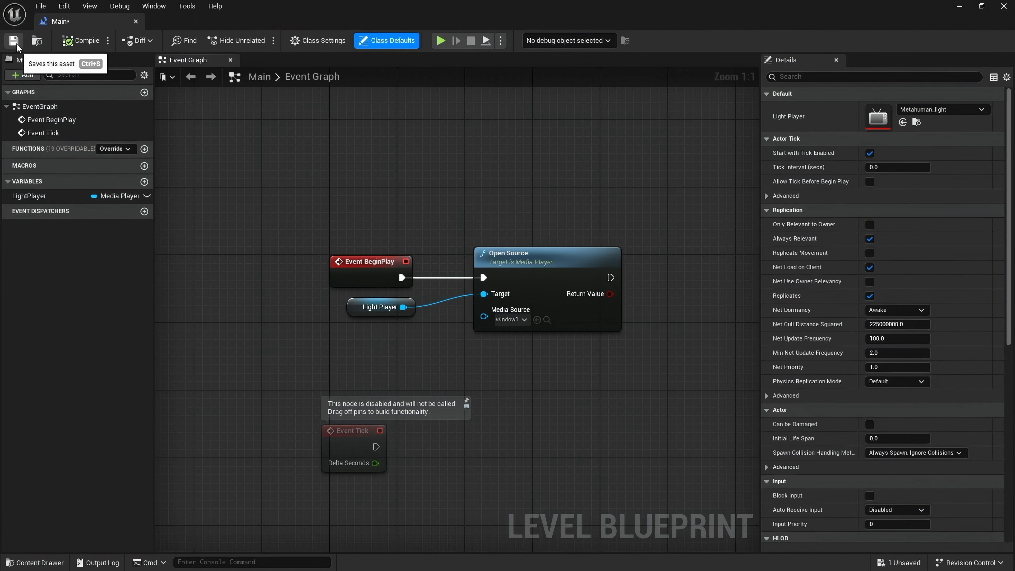
pyautogui.click(69, 40)
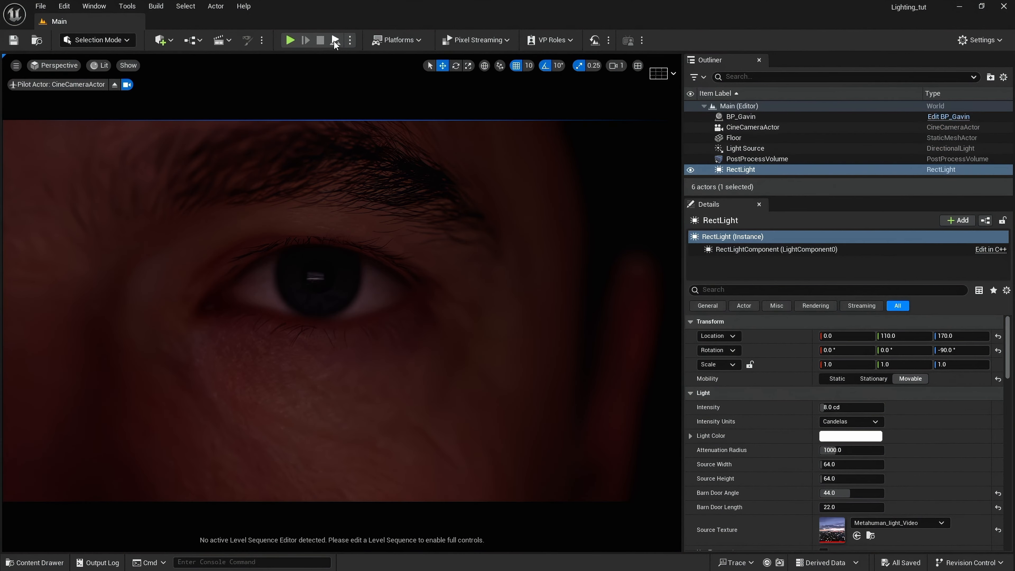
# Simulate the level to examine the window1 video's reflection on the eye, and reselect the RectLight after stopping the simulation
pyautogui.click(333, 41)
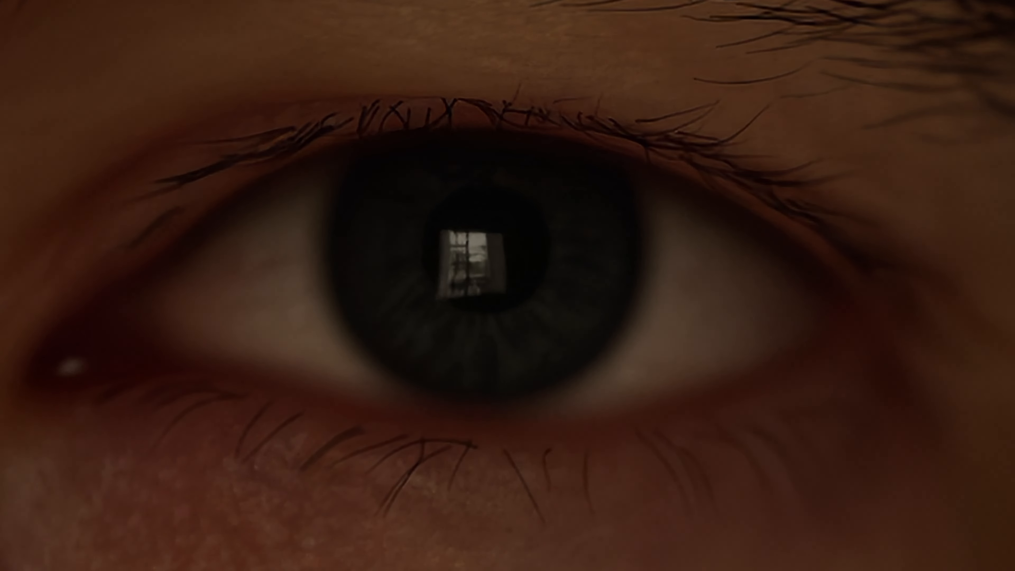
pyautogui.click(363, 311)
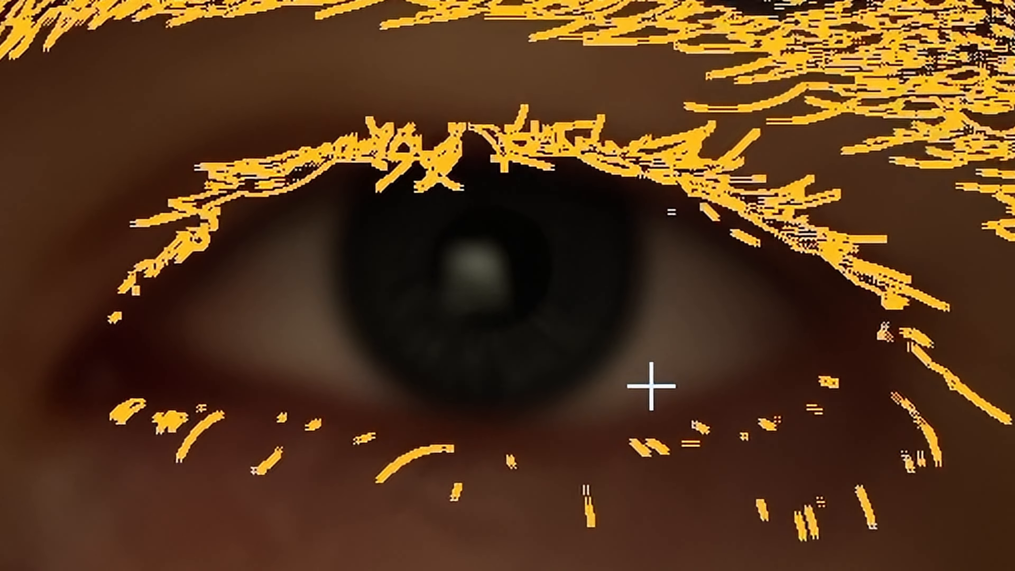
pyautogui.moveTo(653, 390)
pyautogui.mouseDown(button='right')
pyautogui.moveTo(675, 435)
pyautogui.moveTo(654, 398)
pyautogui.mouseUp(button='right')
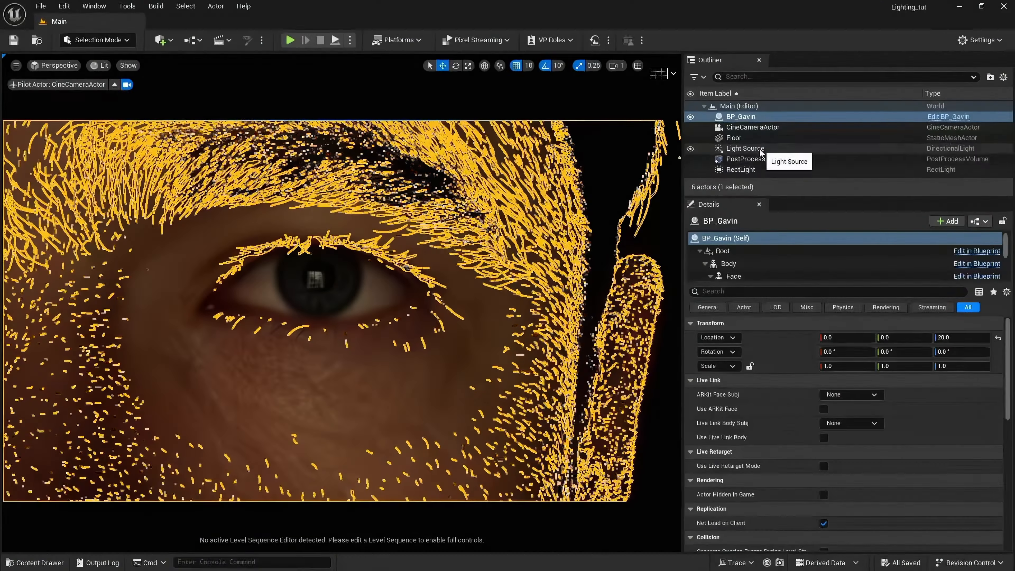
pyautogui.click(740, 169)
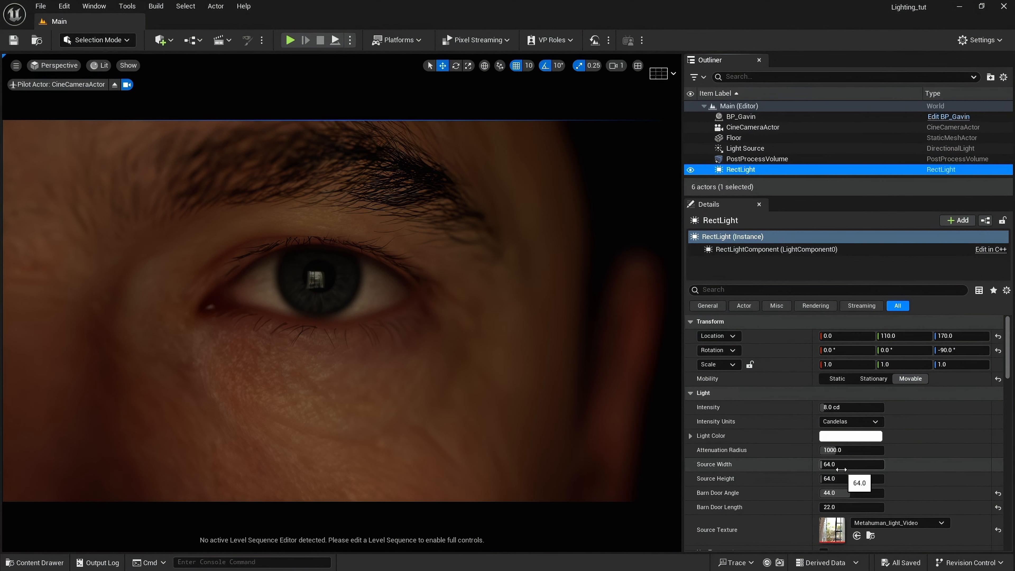
pyautogui.scroll(-1, 801, 470)
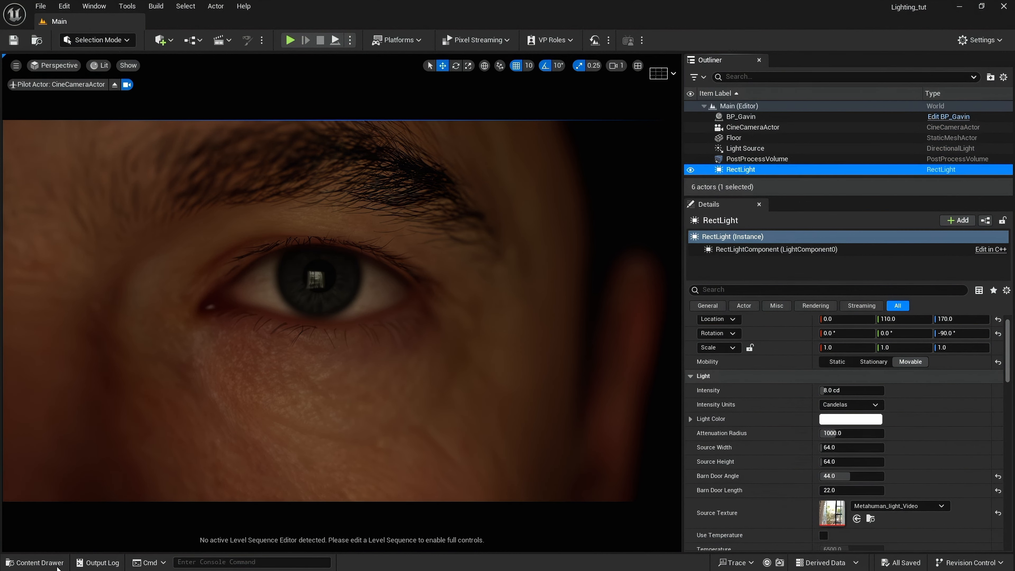
# Open the window1 media source from the Movies folder, play it to check the video's resolution, and close its editor
pyautogui.click(35, 562)
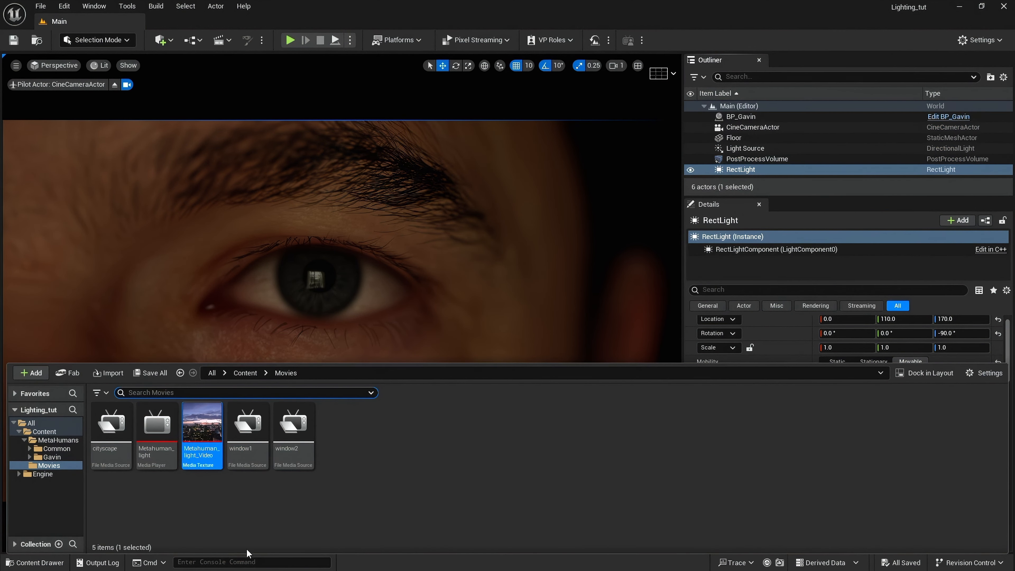
pyautogui.click(238, 432)
pyautogui.doubleClick(239, 432)
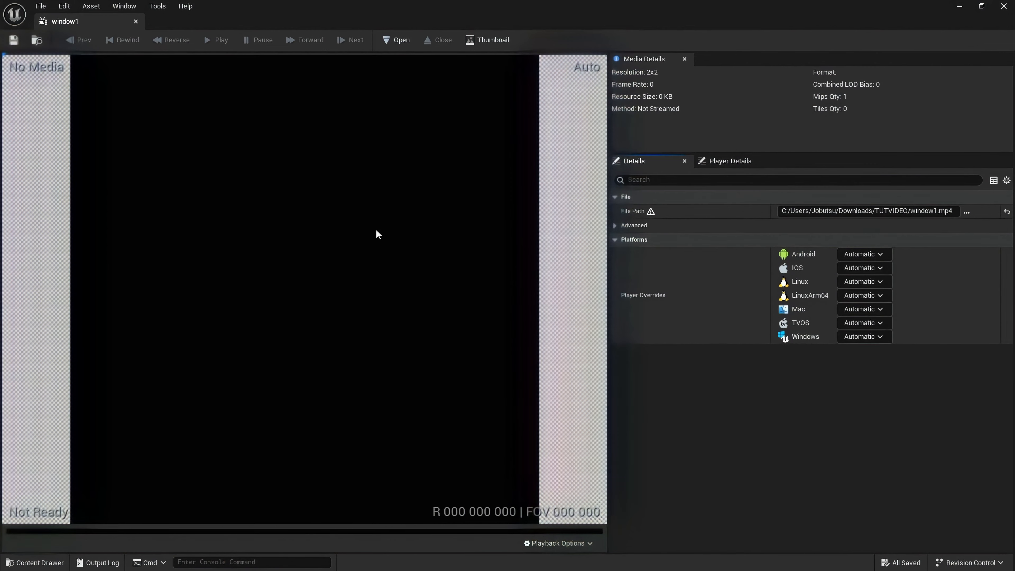
pyautogui.click(394, 44)
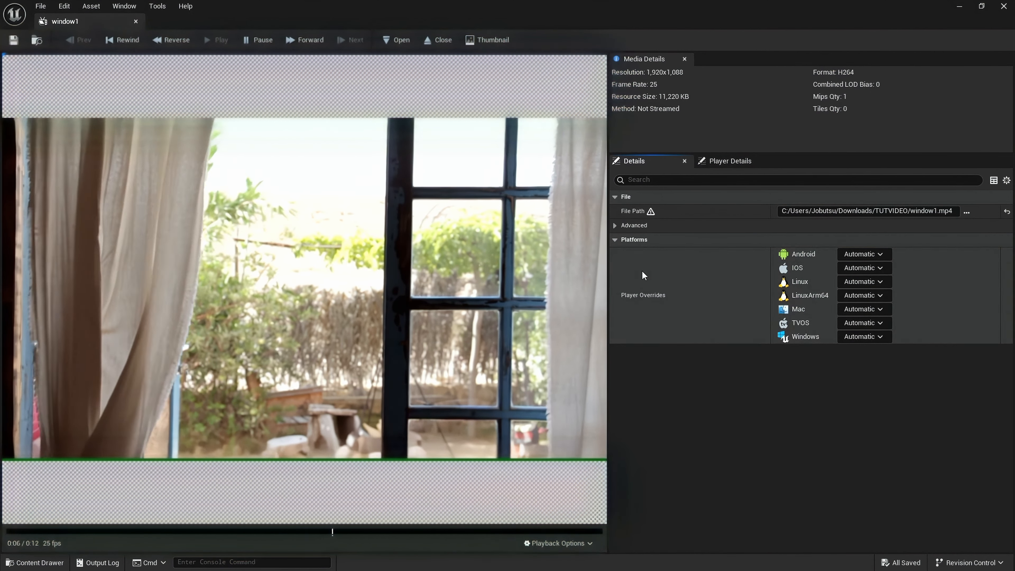
pyautogui.click(1011, 5)
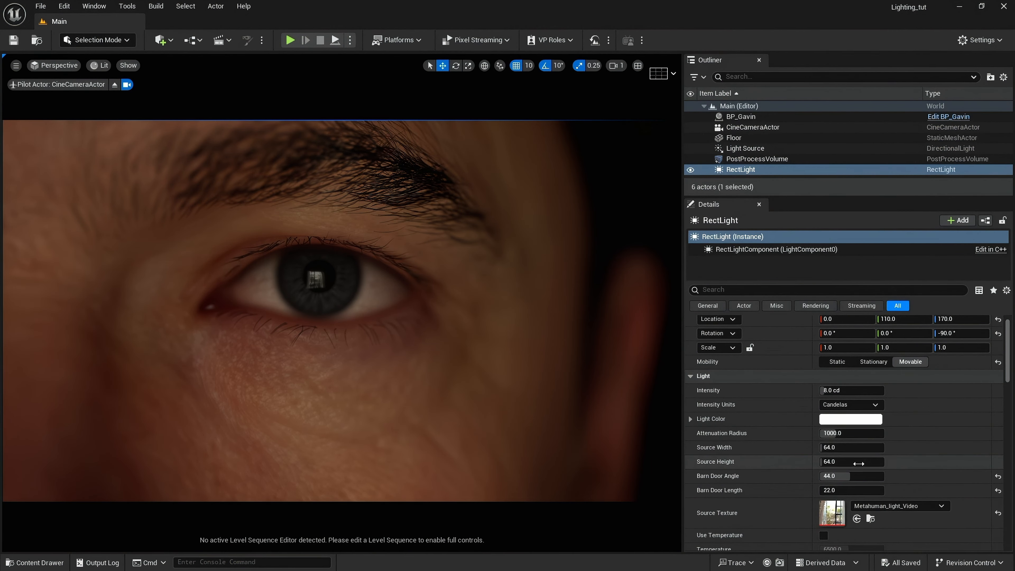
# Match the RectLight to the video's aspect ratio by setting Source Width to 1920/10 and Source Height to 1080/10
pyautogui.click(853, 448)
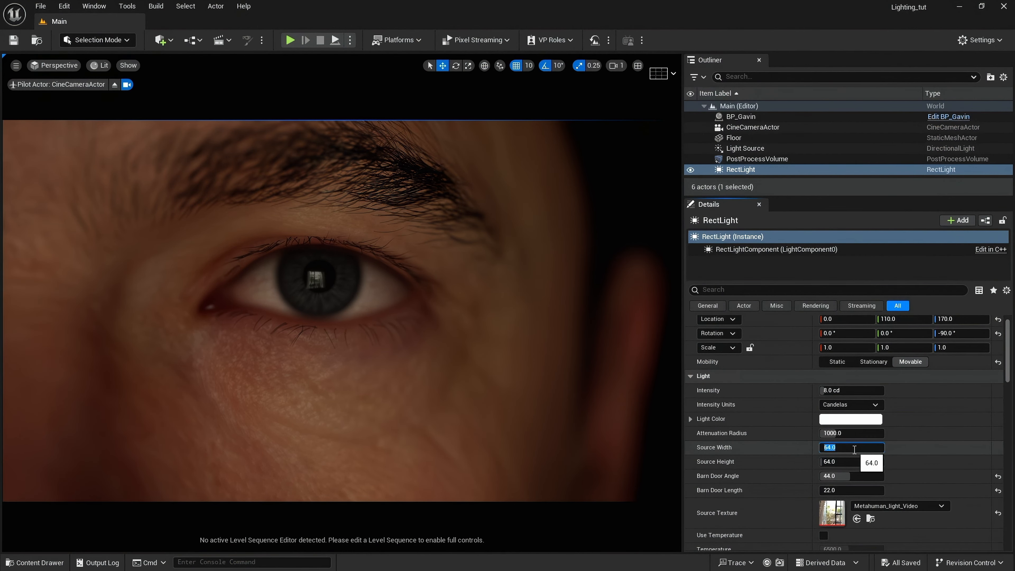
pyautogui.press('BackSpace')
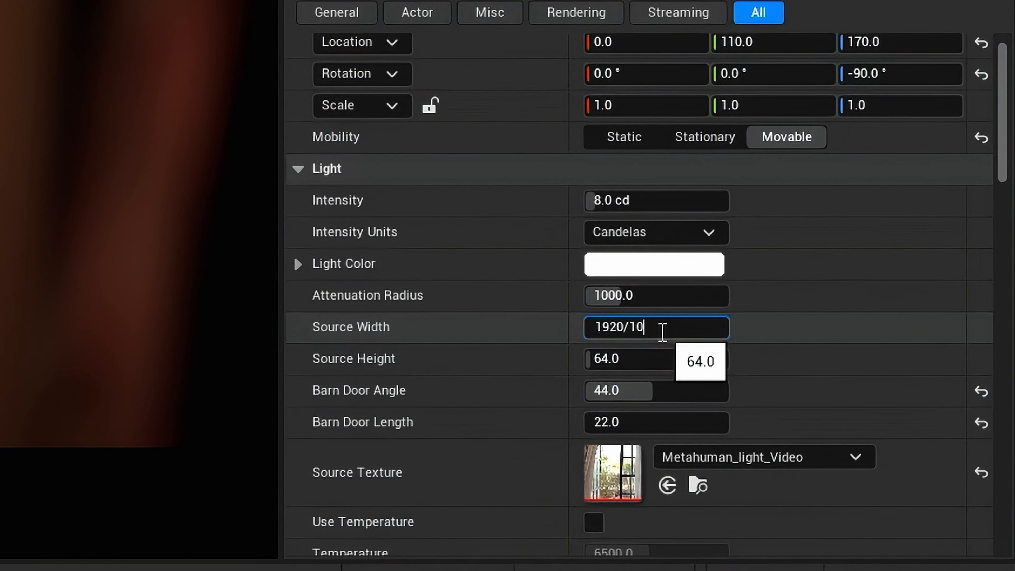
pyautogui.write('1920/10')
pyautogui.press('Return')
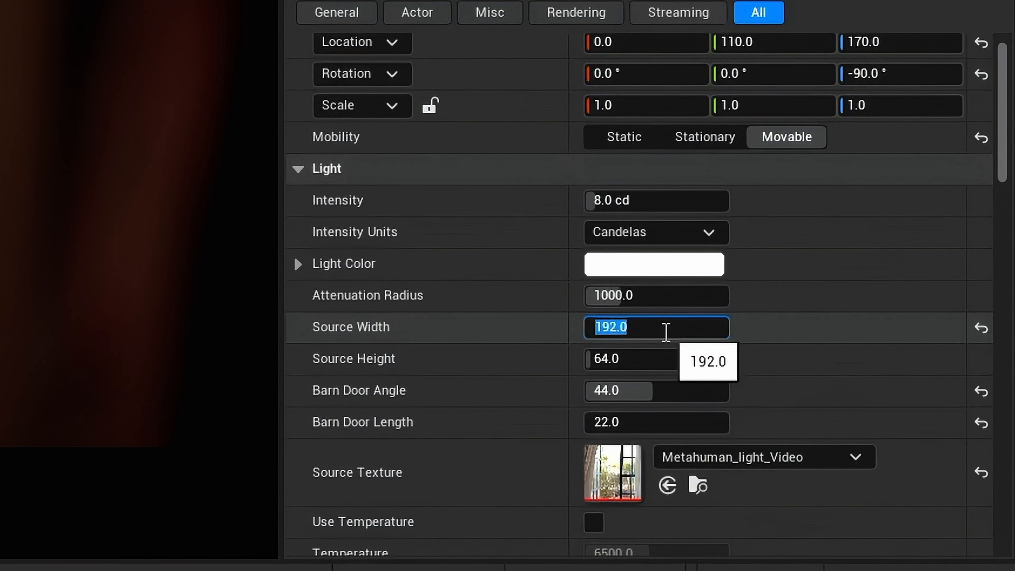
pyautogui.click(663, 367)
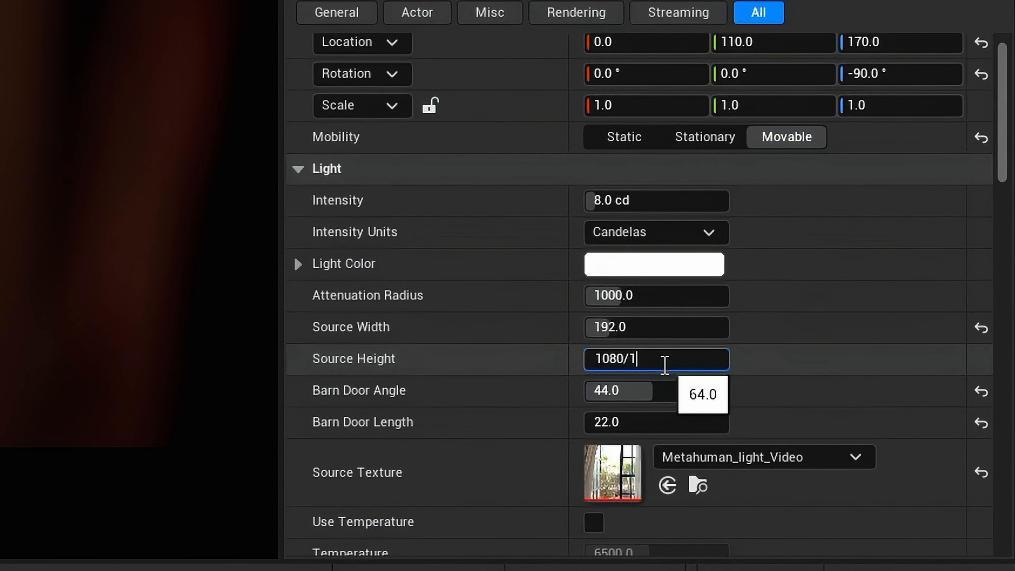
pyautogui.press('Return')
# Switch the RectLight's Intensity Units to Lumens and move the light to Y 94 and Z 134
pyautogui.click(659, 232)
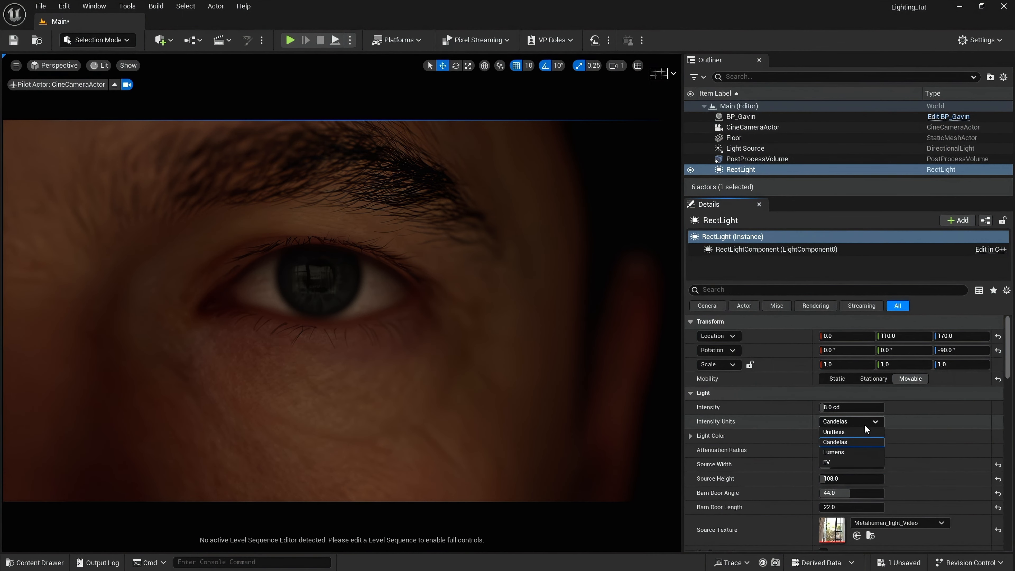
pyautogui.click(852, 451)
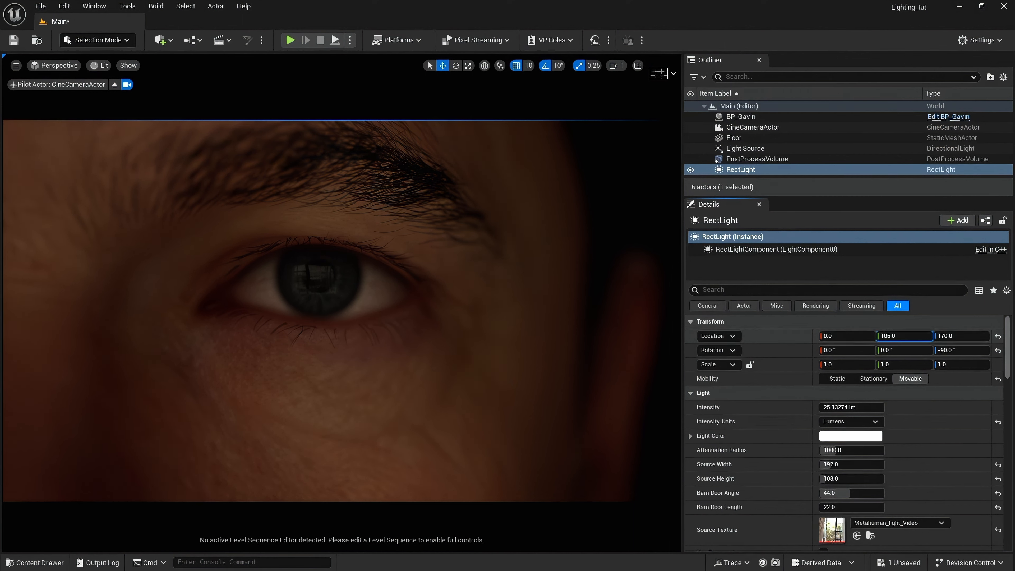
pyautogui.moveTo(904, 336)
pyautogui.mouseDown()
pyautogui.moveTo(876, 335)
pyautogui.moveTo(890, 335)
pyautogui.mouseUp()
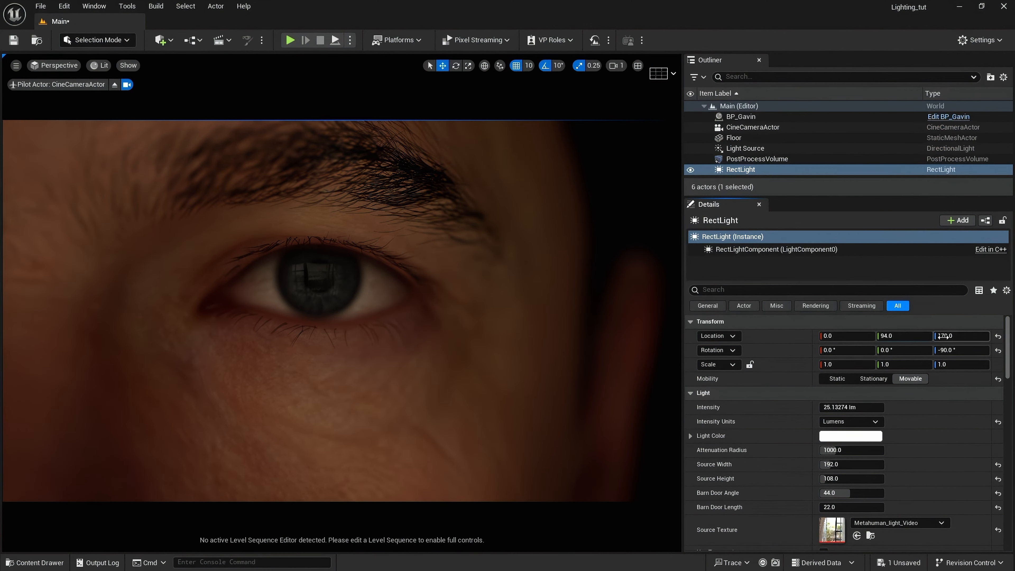
pyautogui.moveTo(953, 335)
pyautogui.mouseDown()
pyautogui.moveTo(967, 335)
pyautogui.moveTo(946, 335)
pyautogui.mouseUp()
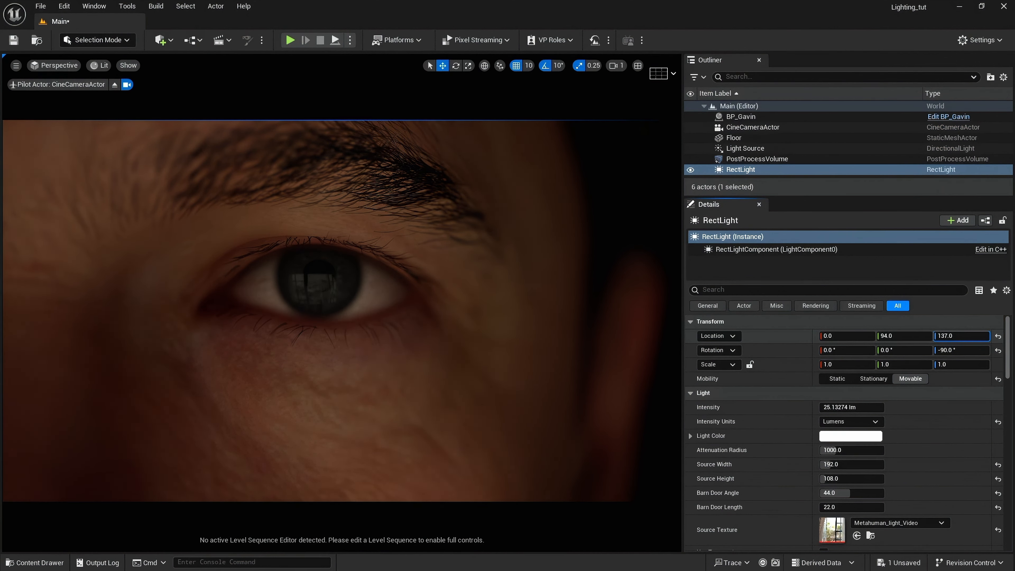
pyautogui.moveTo(961, 336); pyautogui.dragTo(958, 335)
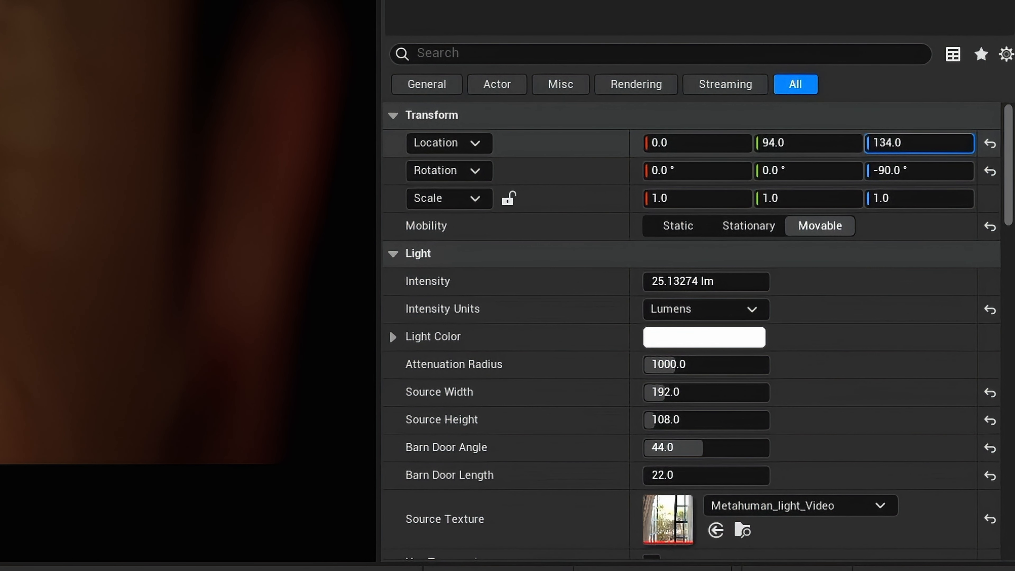
# Set the RectLight's Intensity to 35 lm and shift its location to X -34 and Z 149
pyautogui.click(688, 281)
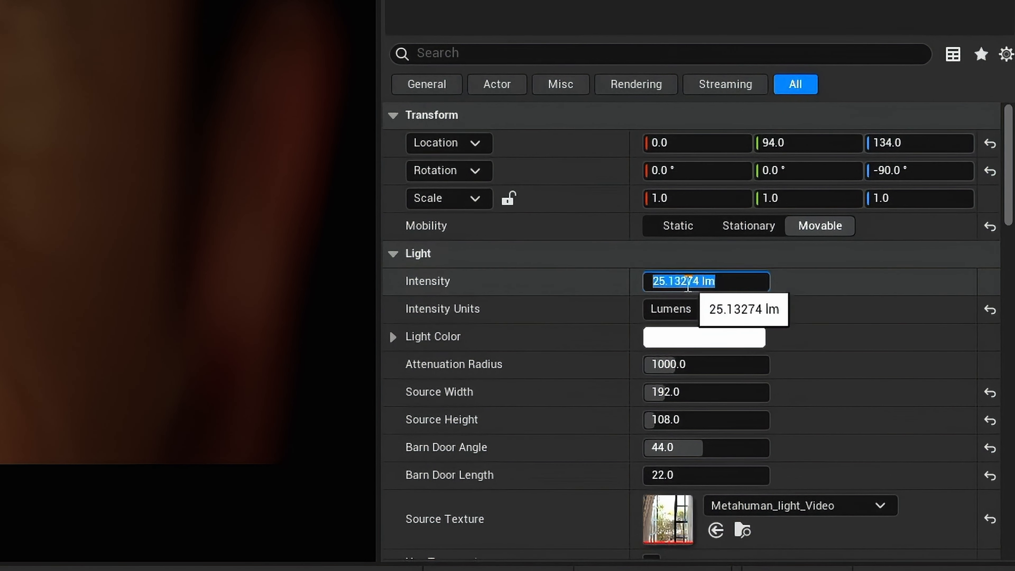
pyautogui.write('35')
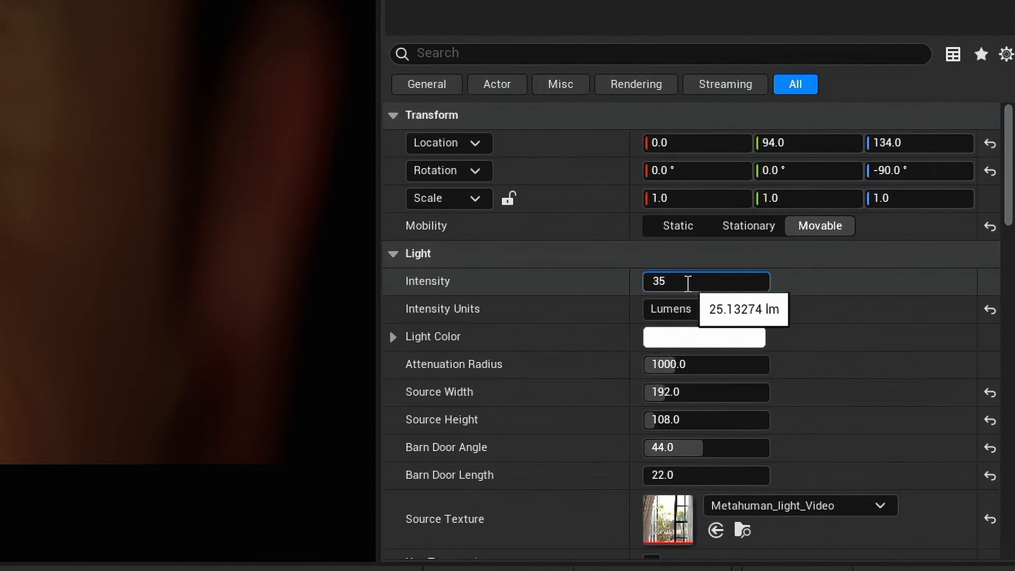
pyautogui.press('Return')
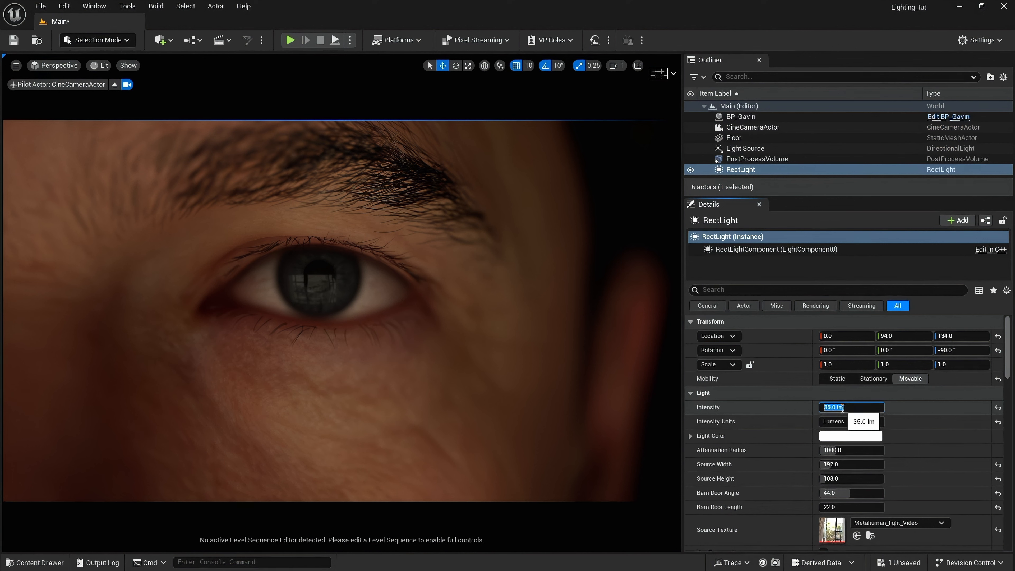
pyautogui.click(840, 339)
pyautogui.moveTo(835, 338)
pyautogui.mouseDown()
pyautogui.moveTo(823, 338)
pyautogui.moveTo(880, 338)
pyautogui.moveTo(829, 339)
pyautogui.mouseUp()
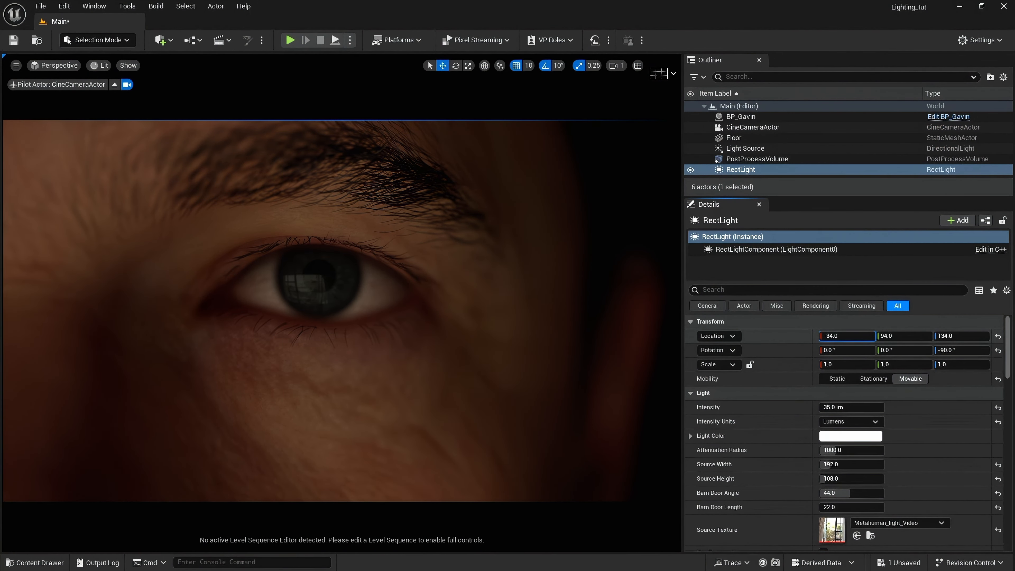
pyautogui.moveTo(962, 338)
pyautogui.mouseDown()
pyautogui.moveTo(992, 338)
pyautogui.moveTo(963, 338)
pyautogui.moveTo(971, 336)
pyautogui.mouseUp()
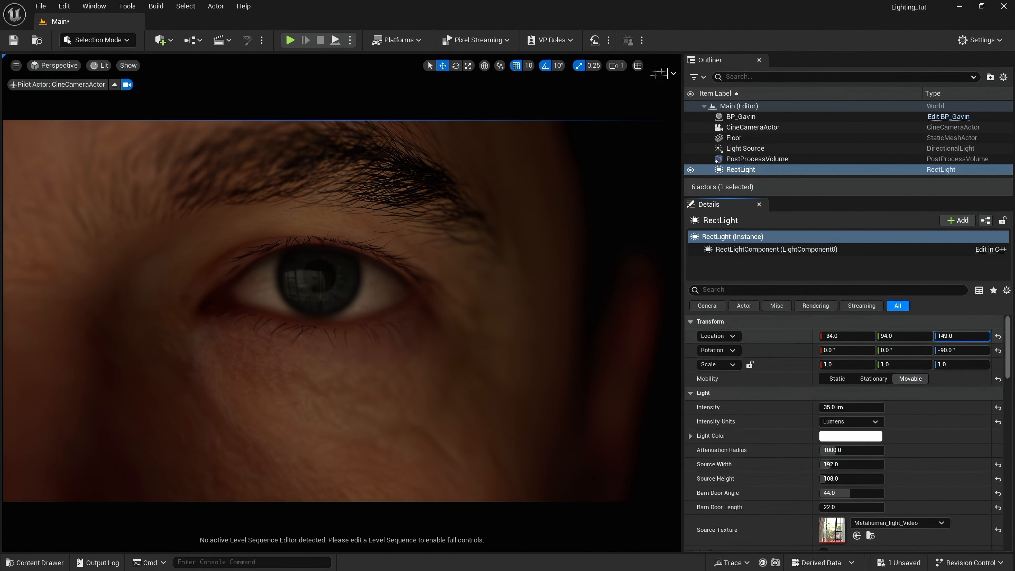
# Double the RectLight's Source Width to 384 and its Source Height to 216
pyautogui.click(865, 465)
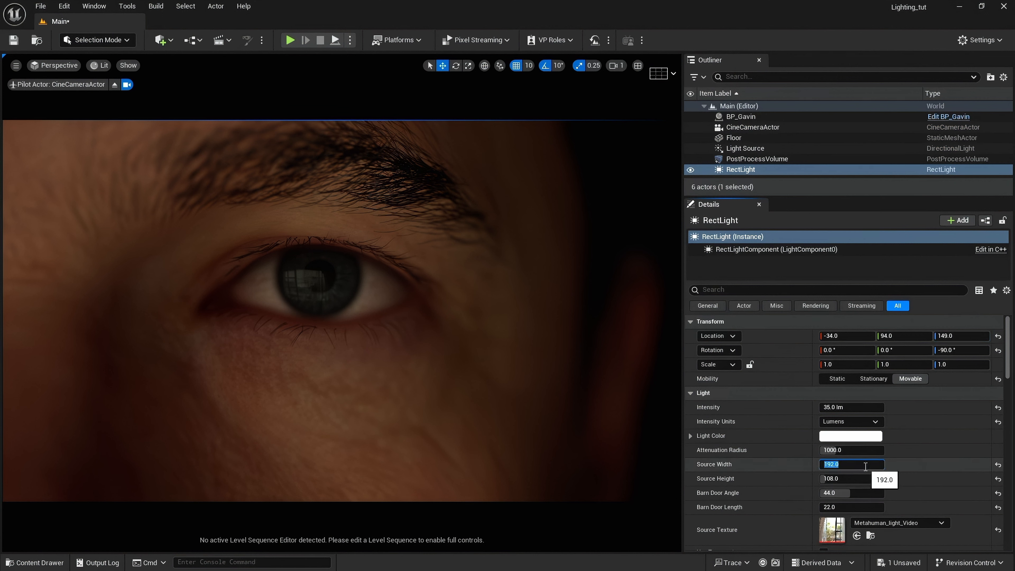
pyautogui.click(865, 466)
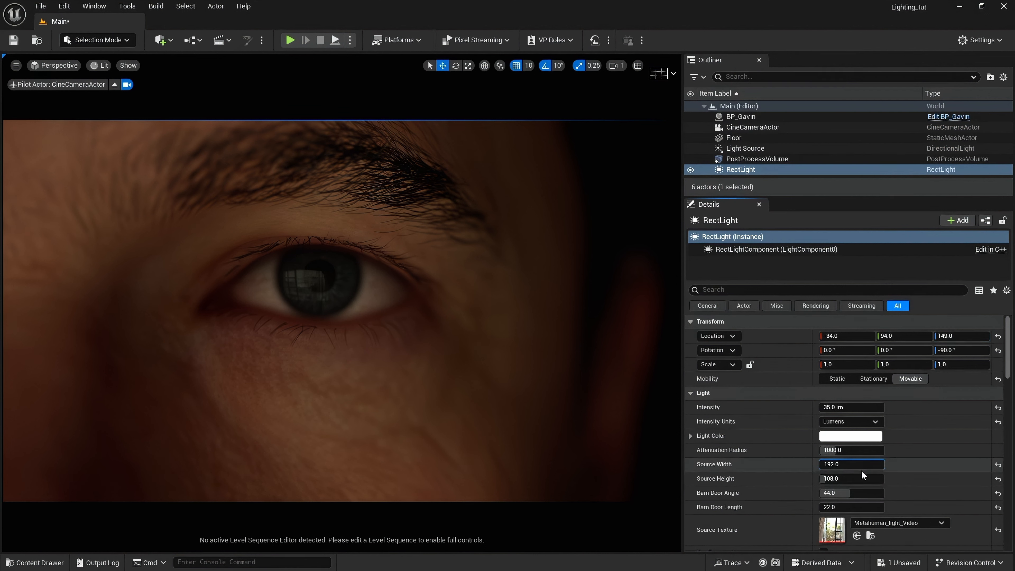
pyautogui.write('*2')
pyautogui.press('Return')
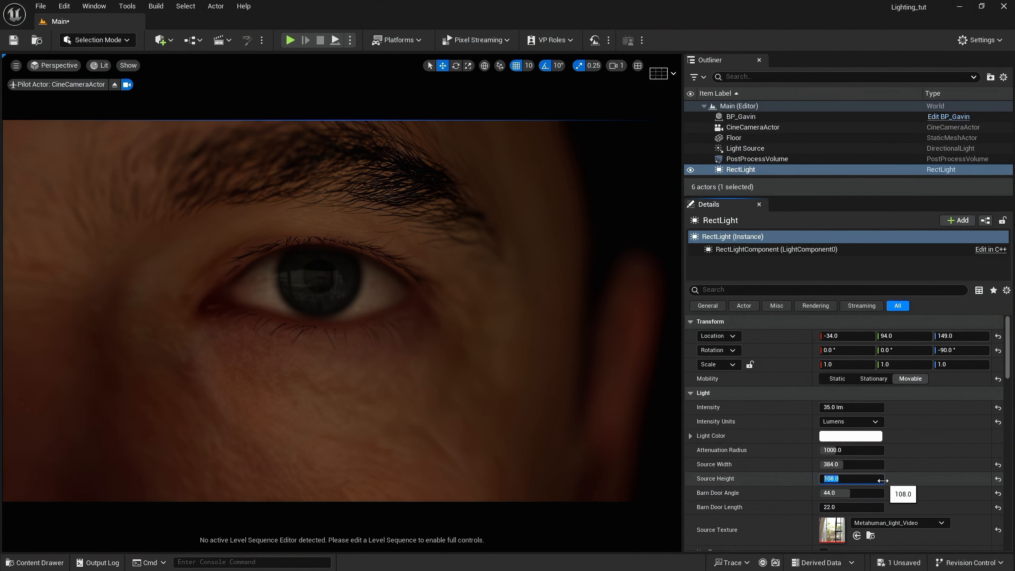
pyautogui.click(862, 478)
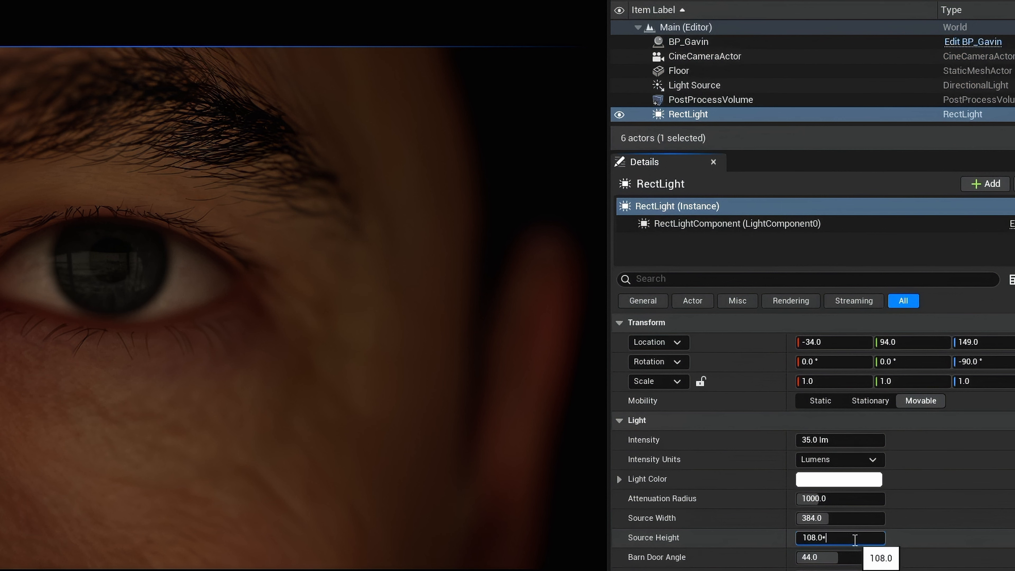
pyautogui.press('Return')
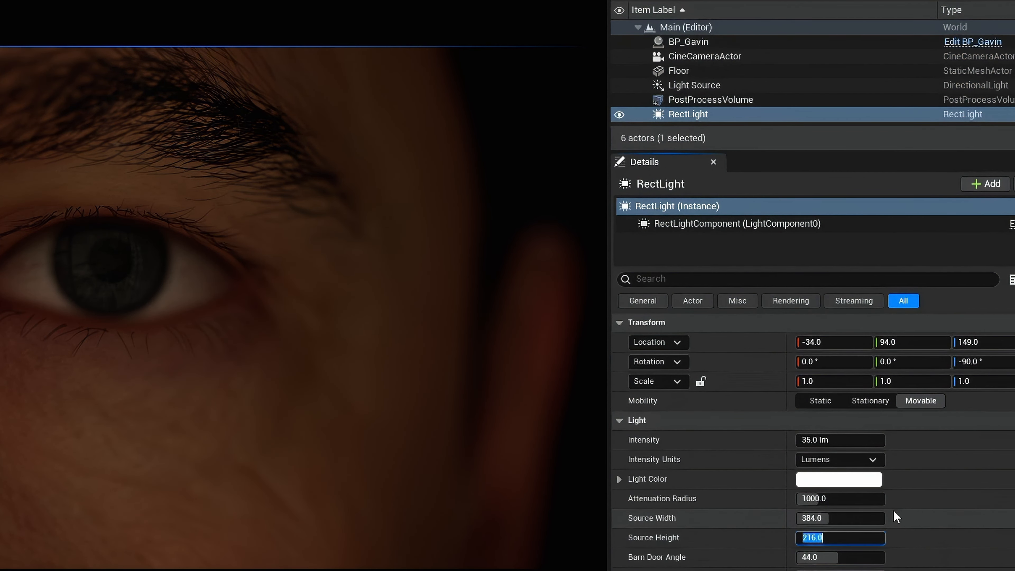
# Raise the RectLight's Intensity to about 51.4 lm and move the light to X 54 and Z 102
pyautogui.moveTo(839, 440); pyautogui.dragTo(867, 440)
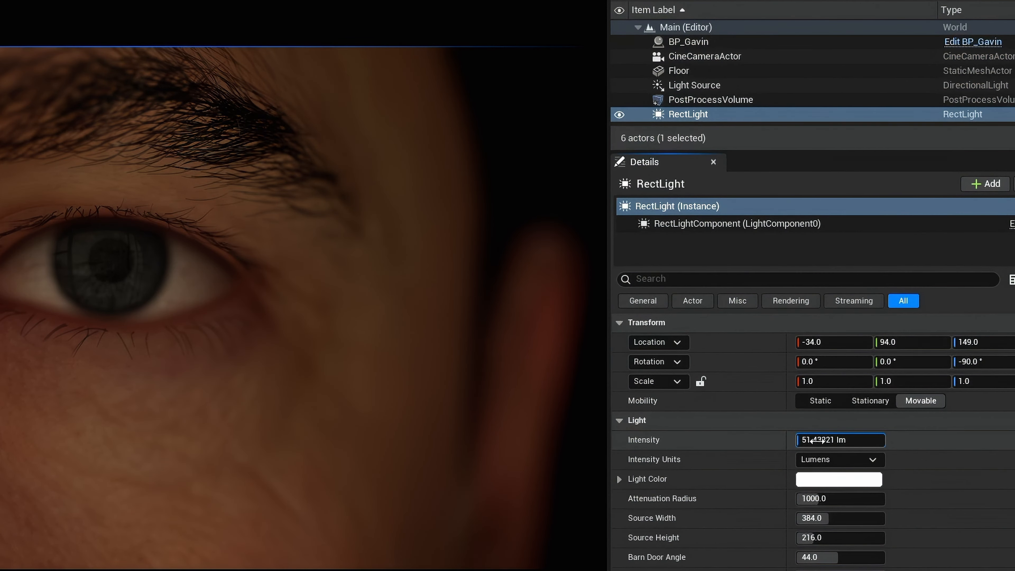
pyautogui.moveTo(979, 342)
pyautogui.mouseDown()
pyautogui.moveTo(1011, 341)
pyautogui.moveTo(980, 341)
pyautogui.mouseUp()
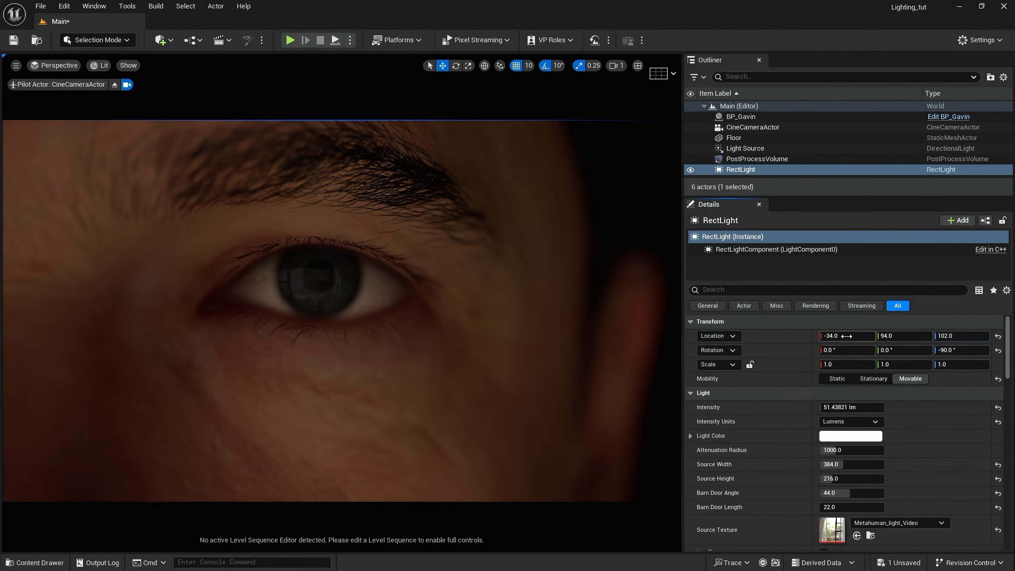
pyautogui.moveTo(836, 342); pyautogui.dragTo(863, 335)
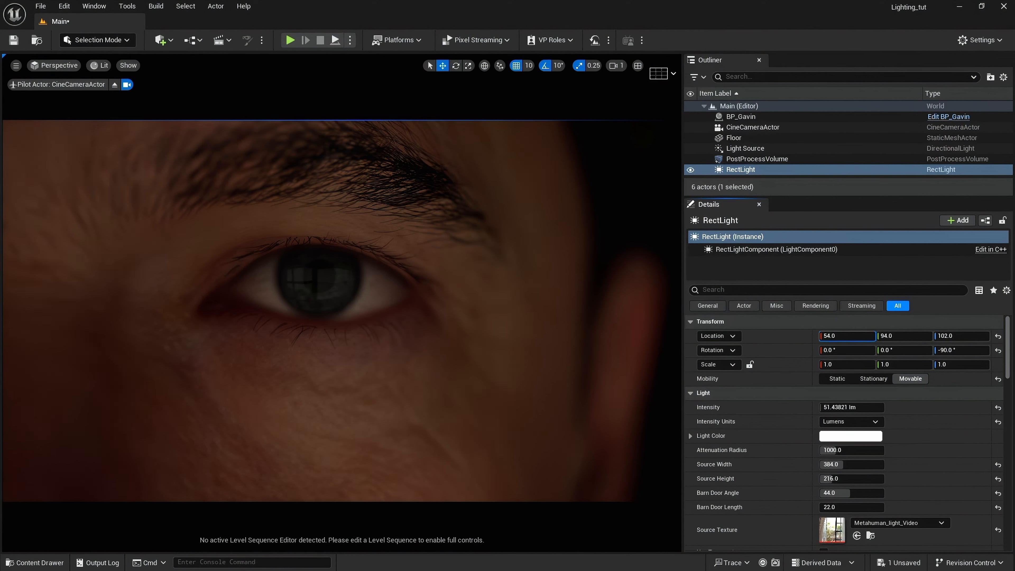
# Simulate the level and, while it runs, set the RectLight's Intensity to about 76.4 lm and its X location to 22
pyautogui.click(335, 40)
pyautogui.click(334, 40)
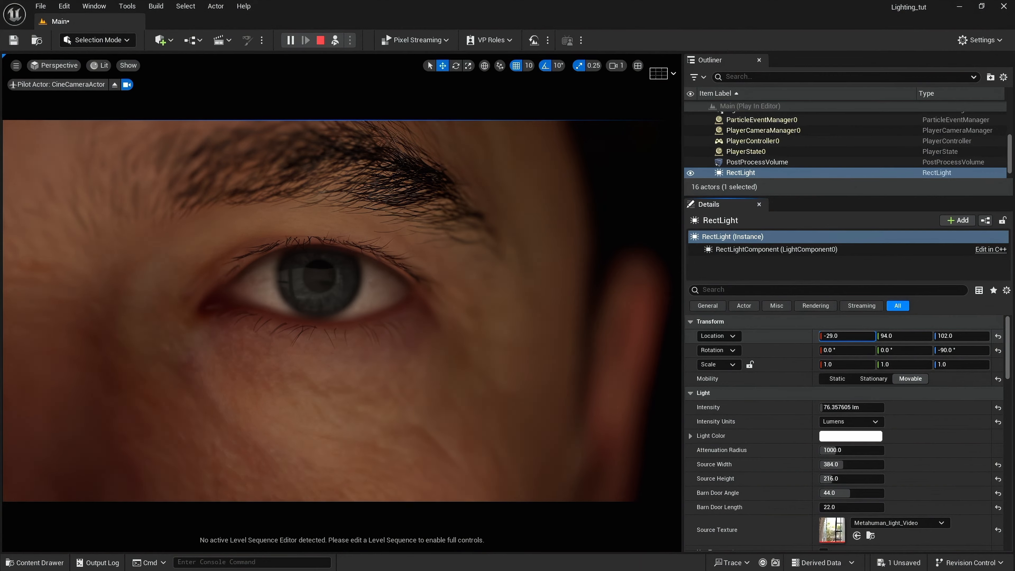
pyautogui.moveTo(846, 336)
pyautogui.mouseDown()
pyautogui.moveTo(833, 336)
pyautogui.moveTo(889, 336)
pyautogui.moveTo(830, 336)
pyautogui.mouseUp()
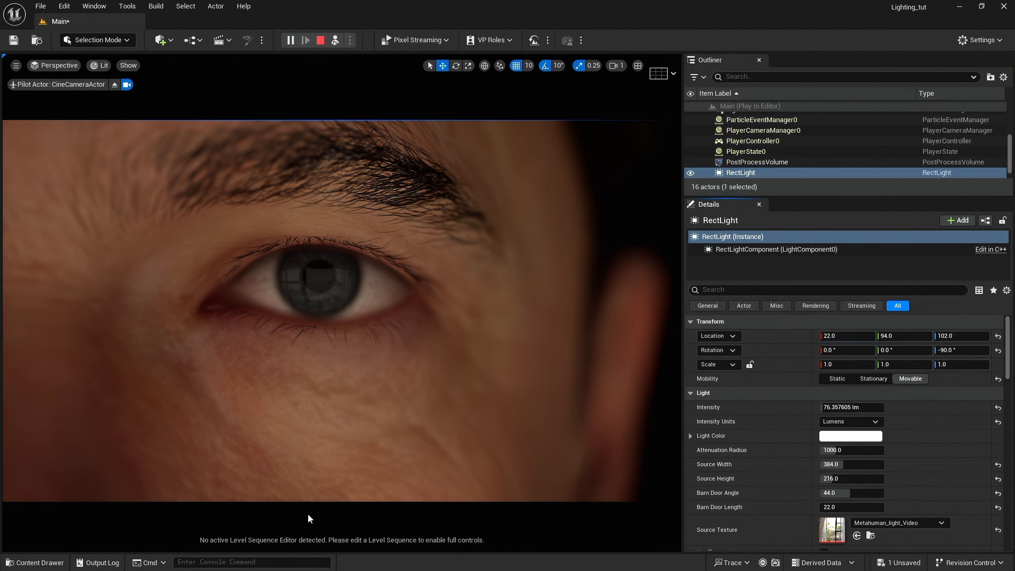
# Enable looping on the Metahuman_light media player and save the asset
pyautogui.click(28, 563)
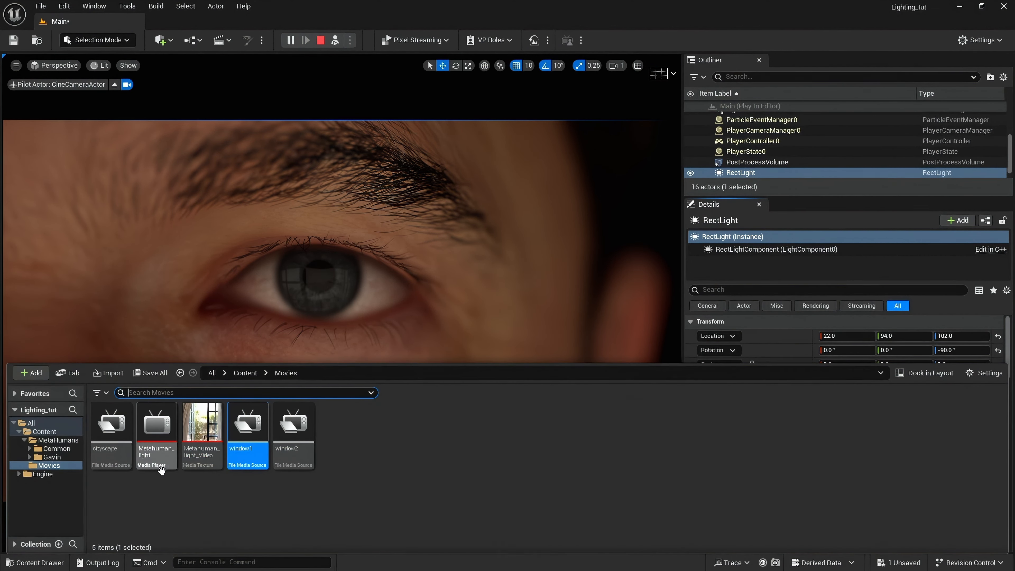
pyautogui.click(157, 452)
pyautogui.click(156, 450)
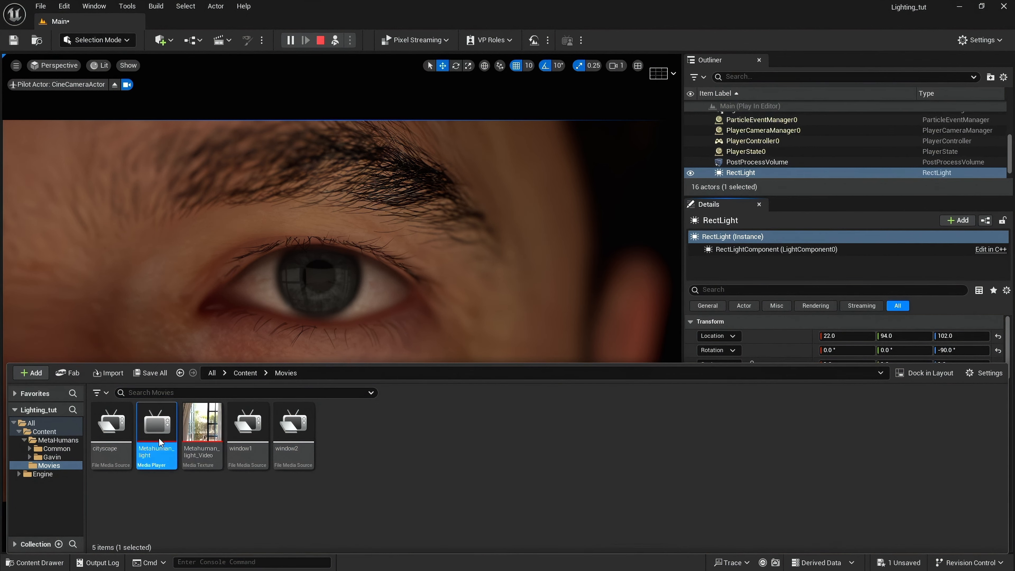
pyautogui.doubleClick(158, 437)
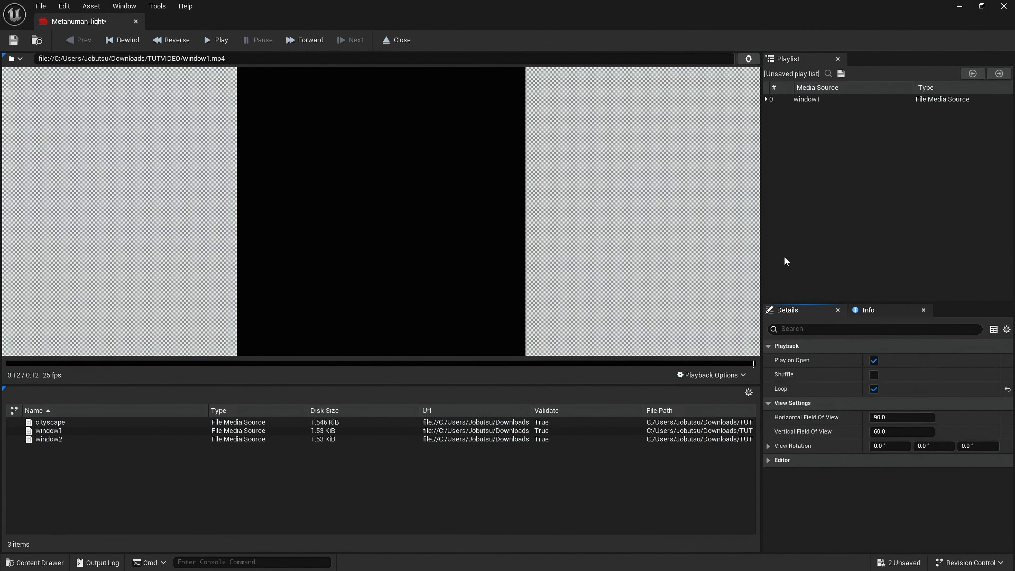
pyautogui.click(14, 39)
pyautogui.click(1003, 6)
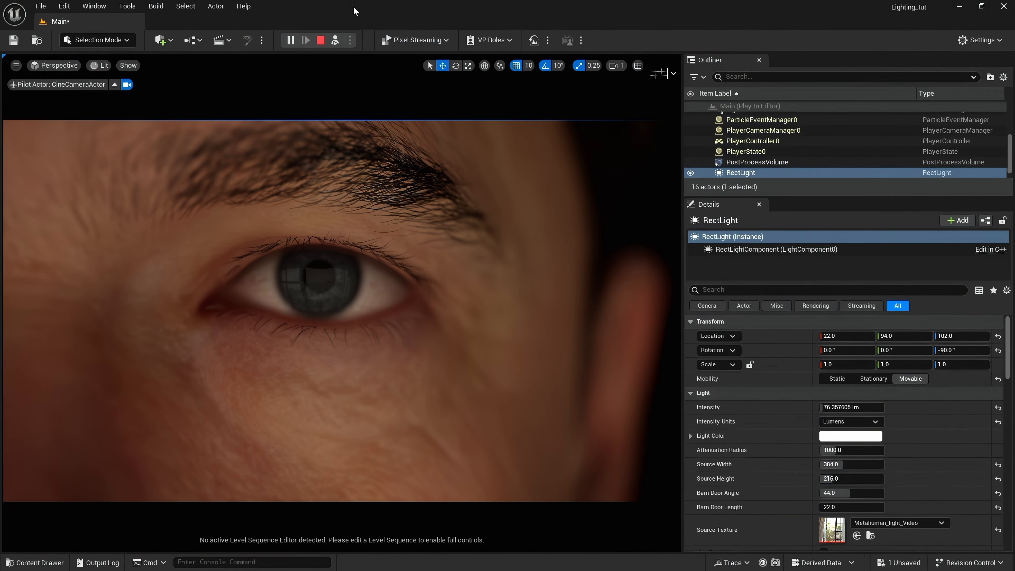
# Restart the level simulation and try the RectLight at Y 95 with Z heights of 168, 60 and 136
pyautogui.click(323, 39)
pyautogui.hotkey('alt', 'p')
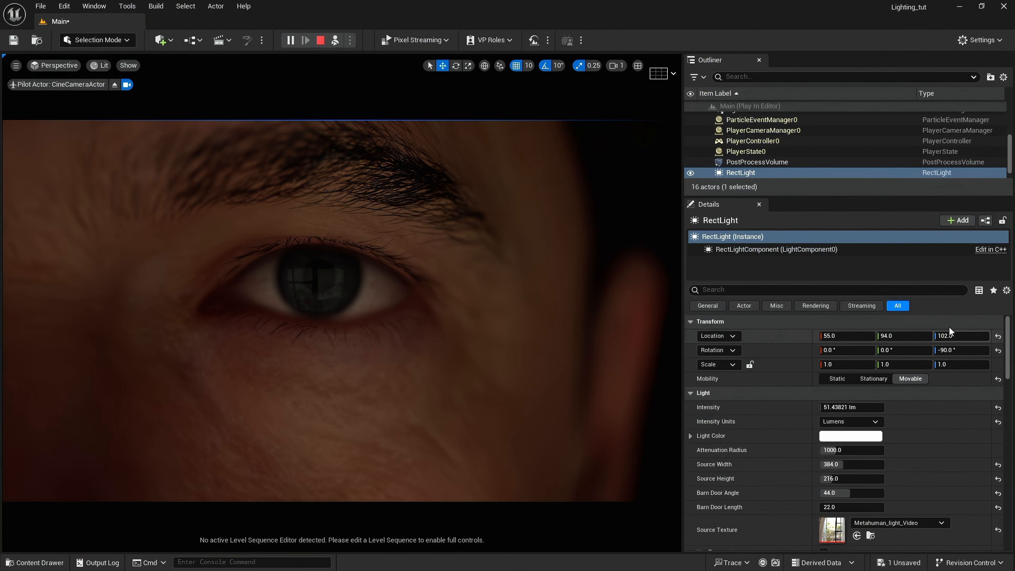
pyautogui.moveTo(904, 336)
pyautogui.mouseDown()
pyautogui.moveTo(877, 336)
pyautogui.moveTo(904, 336)
pyautogui.mouseUp()
pyautogui.moveTo(961, 336)
pyautogui.mouseDown()
pyautogui.moveTo(987, 336)
pyautogui.moveTo(925, 336)
pyautogui.moveTo(948, 336)
pyautogui.mouseUp()
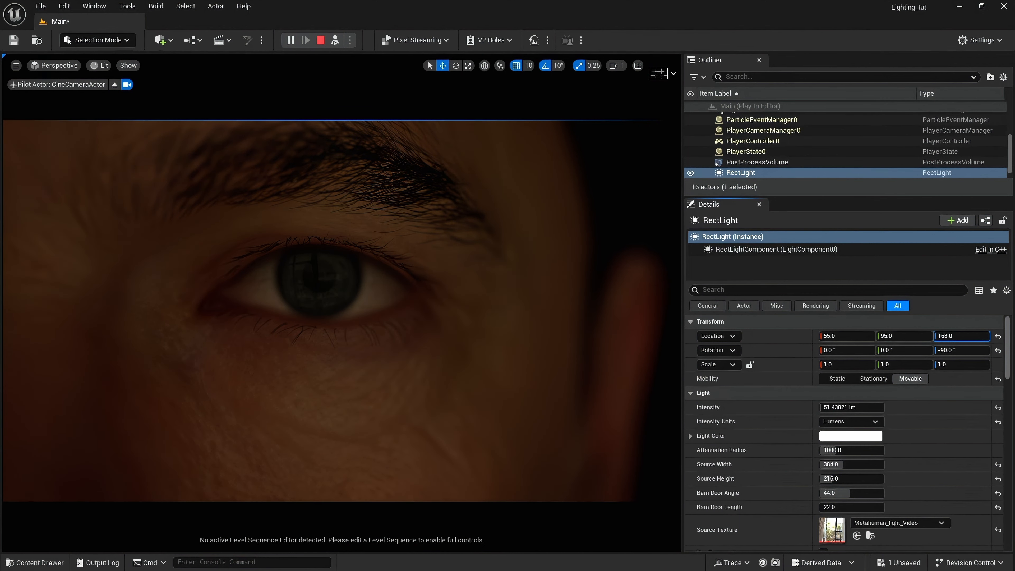
pyautogui.moveTo(976, 336); pyautogui.dragTo(937, 336)
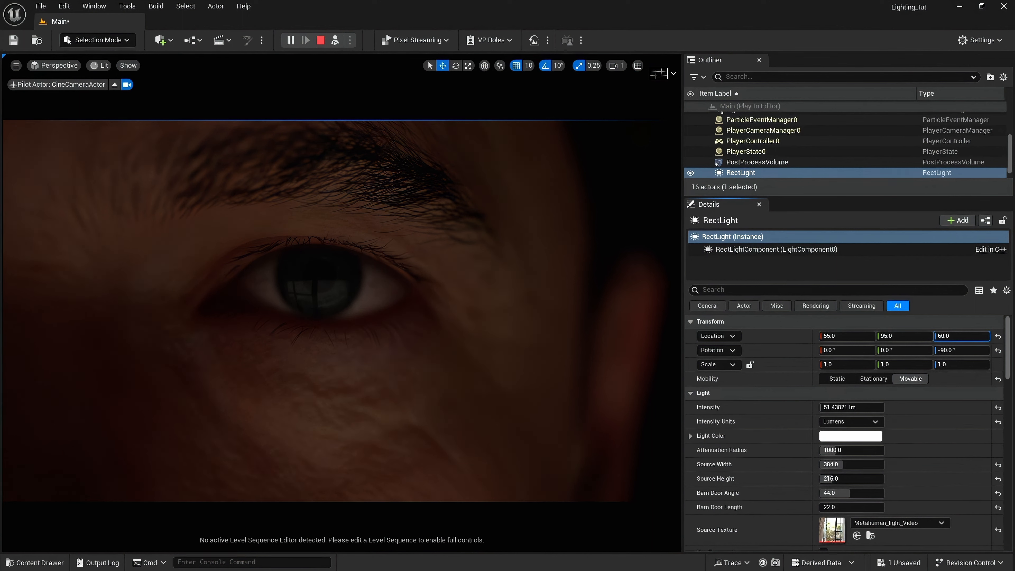
pyautogui.moveTo(938, 336)
pyautogui.mouseDown()
pyautogui.moveTo(978, 336)
pyautogui.moveTo(936, 336)
pyautogui.mouseUp()
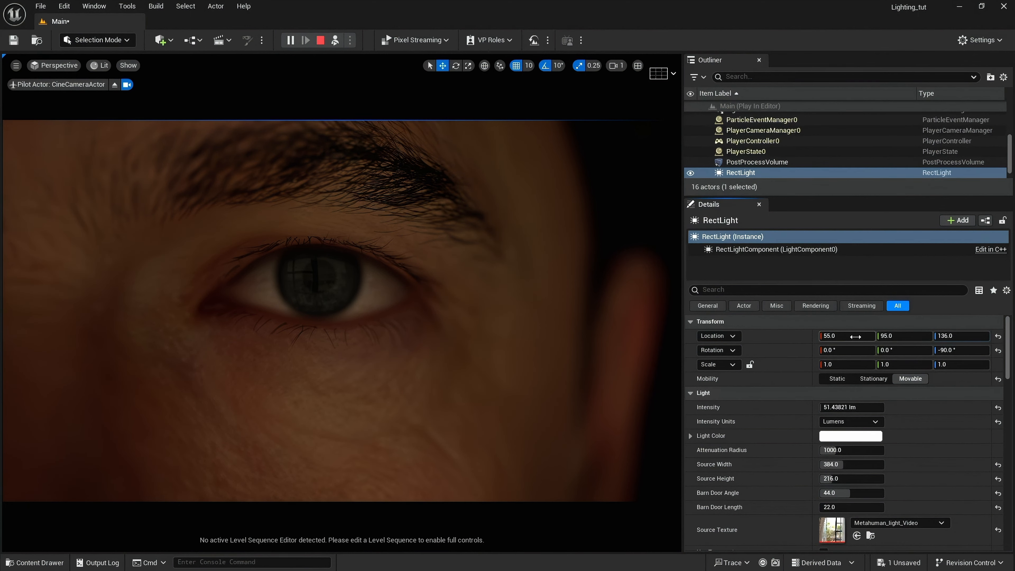
pyautogui.moveTo(896, 336); pyautogui.dragTo(834, 336)
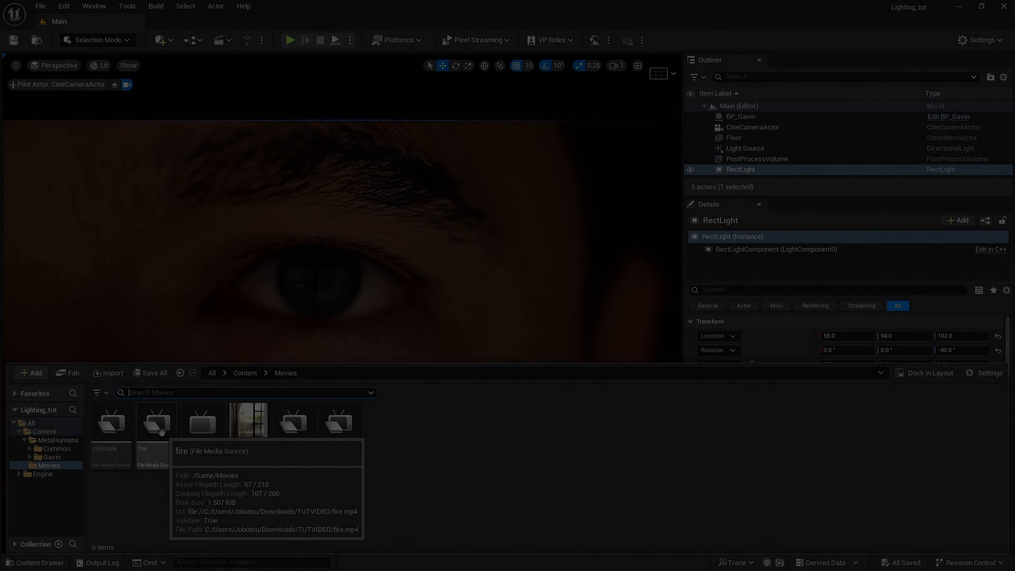
# Open the fire media source from the Movies folder and preview its video
pyautogui.doubleClick(158, 430)
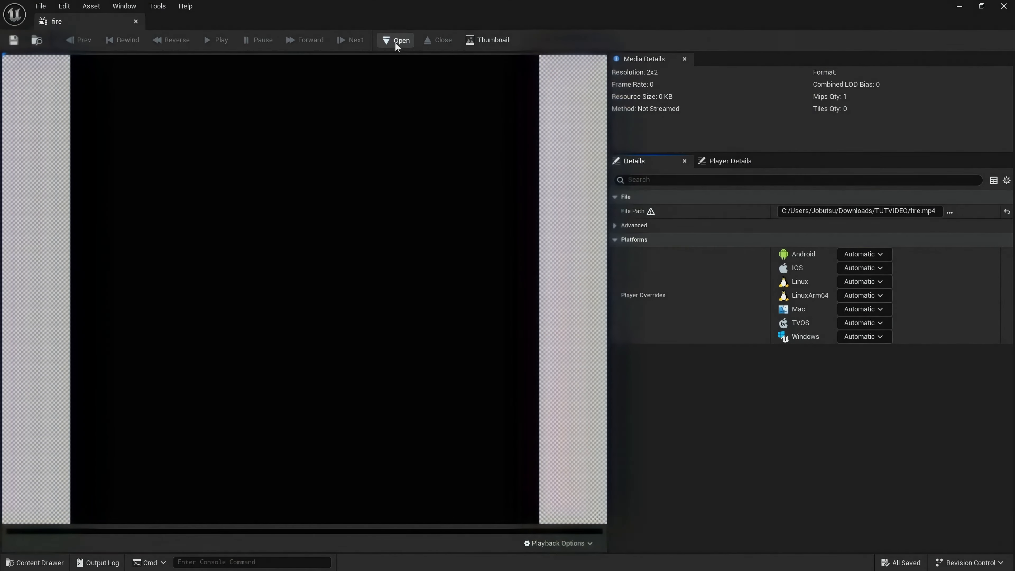
pyautogui.click(395, 41)
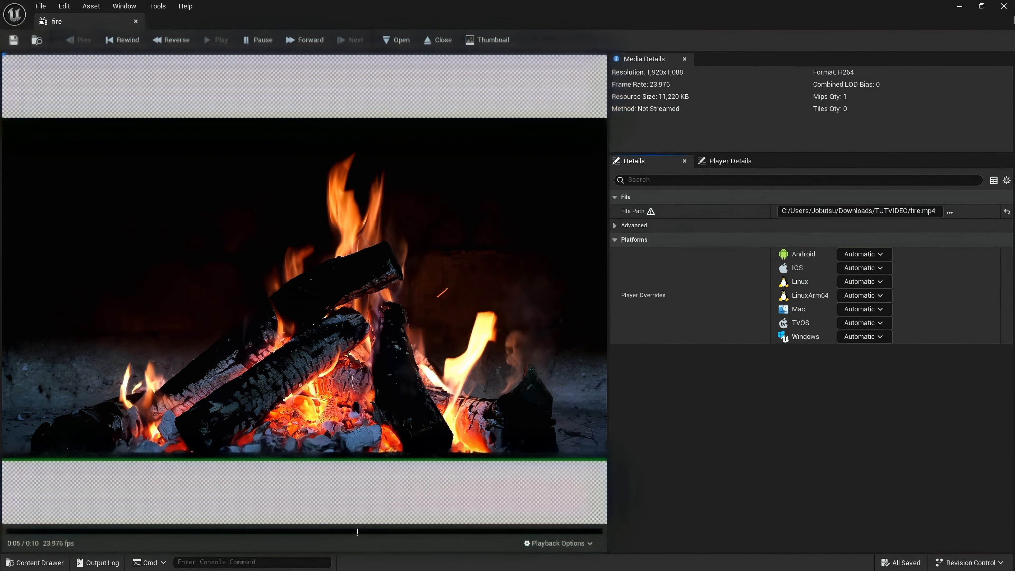
pyautogui.click(1004, 6)
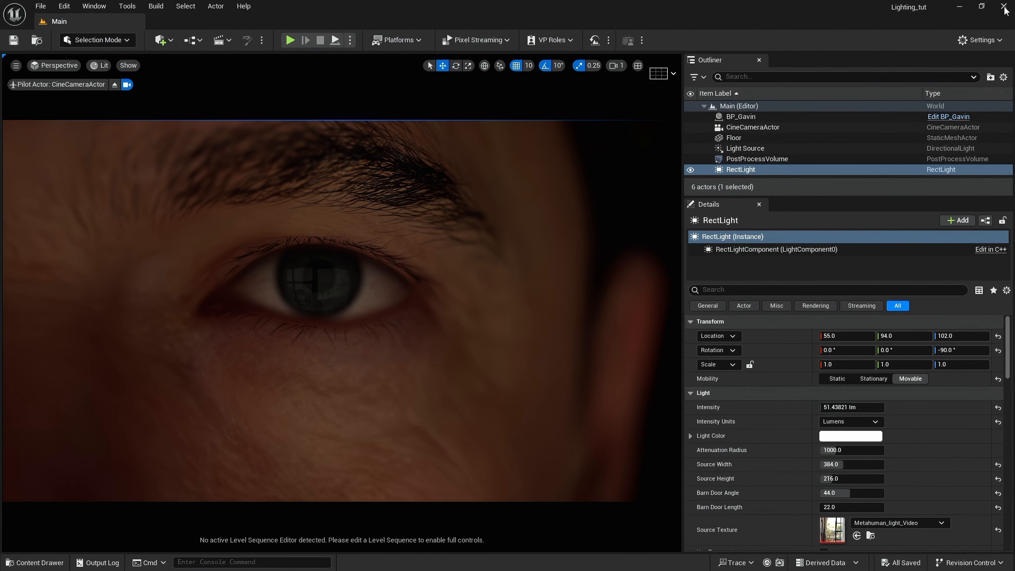
# In the Level Blueprint, set the Open Source node's Media Source to fire
pyautogui.click(192, 40)
pyautogui.click(234, 116)
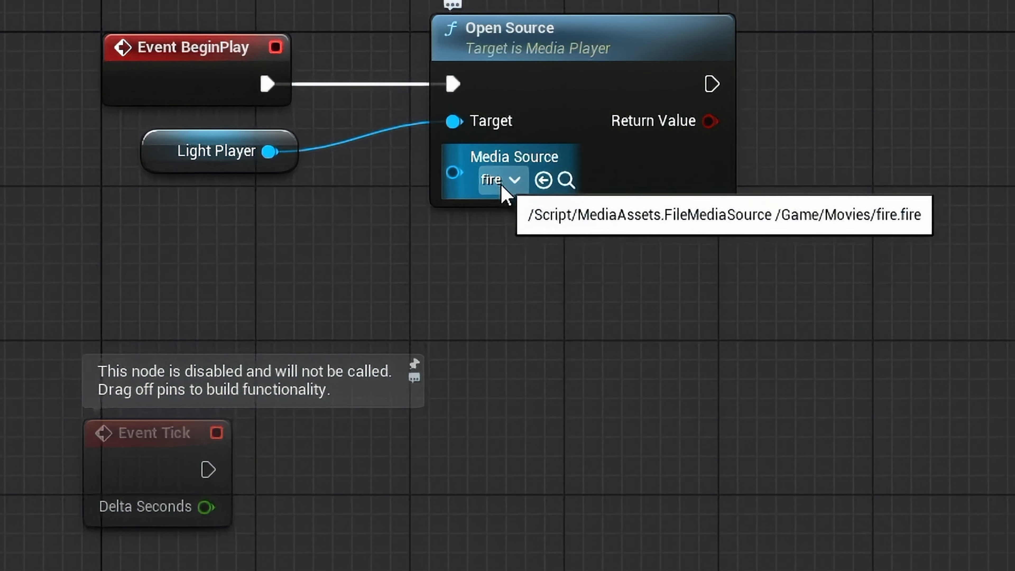
pyautogui.click(505, 320)
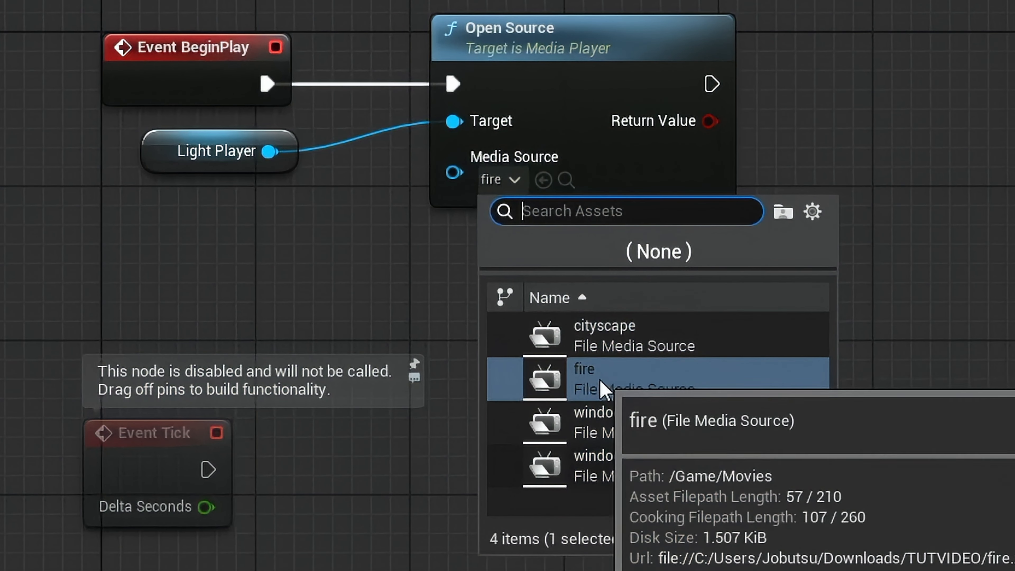
pyautogui.click(600, 390)
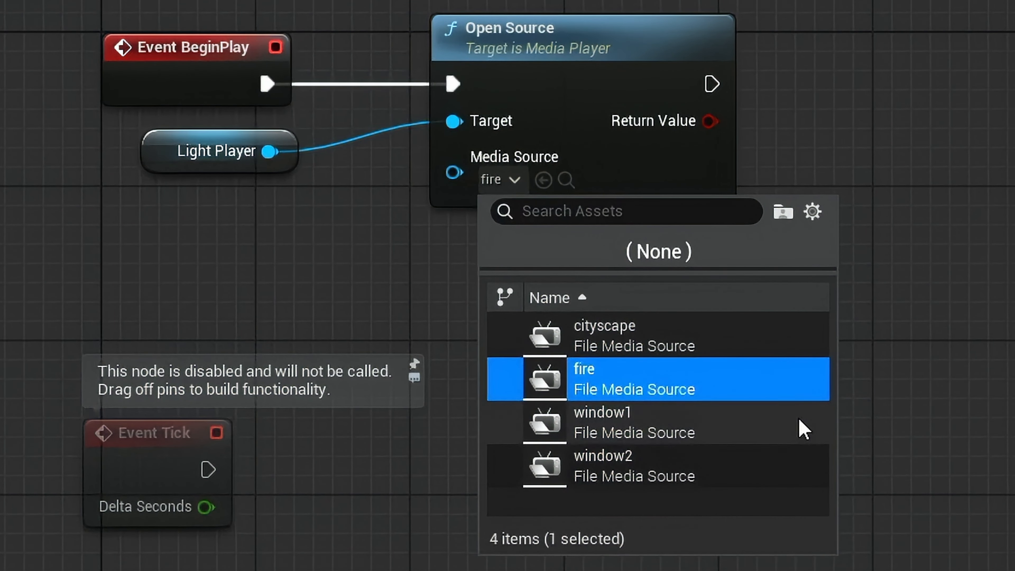
pyautogui.click(906, 355)
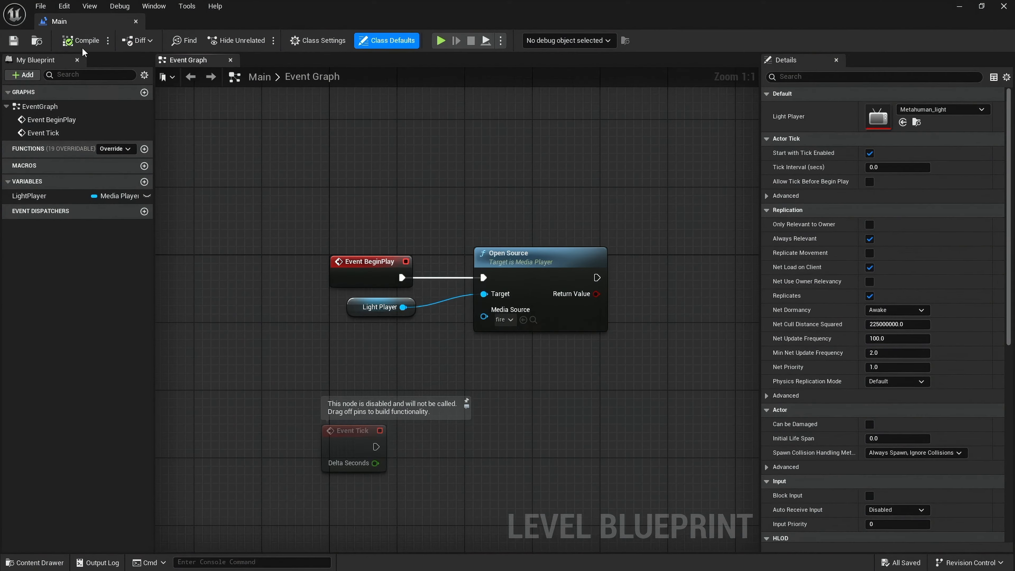
pyautogui.click(1003, 5)
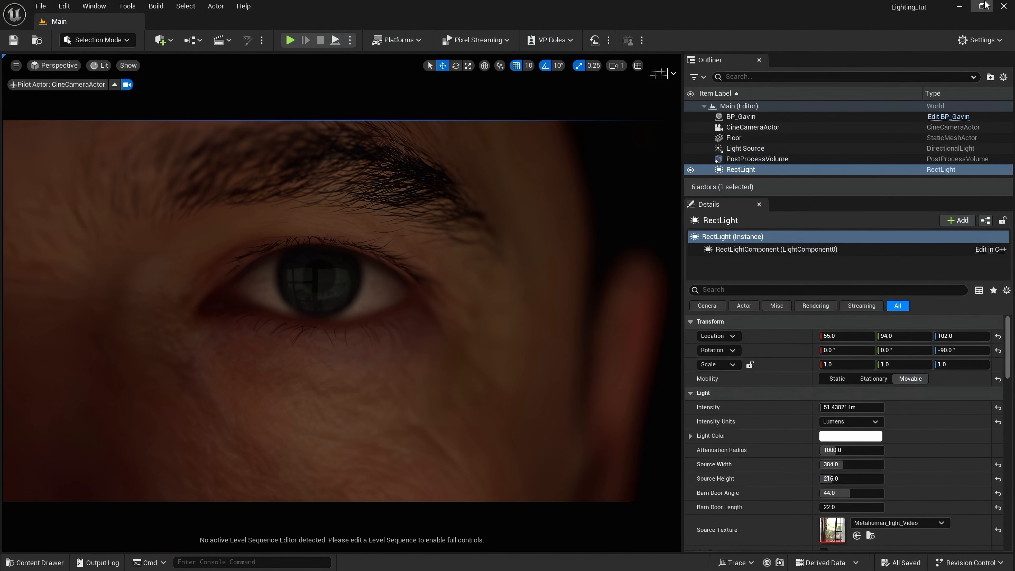
# Simulate the level and move the RectLight to X 75, Y 56 and Z 198 while it runs
pyautogui.click(336, 40)
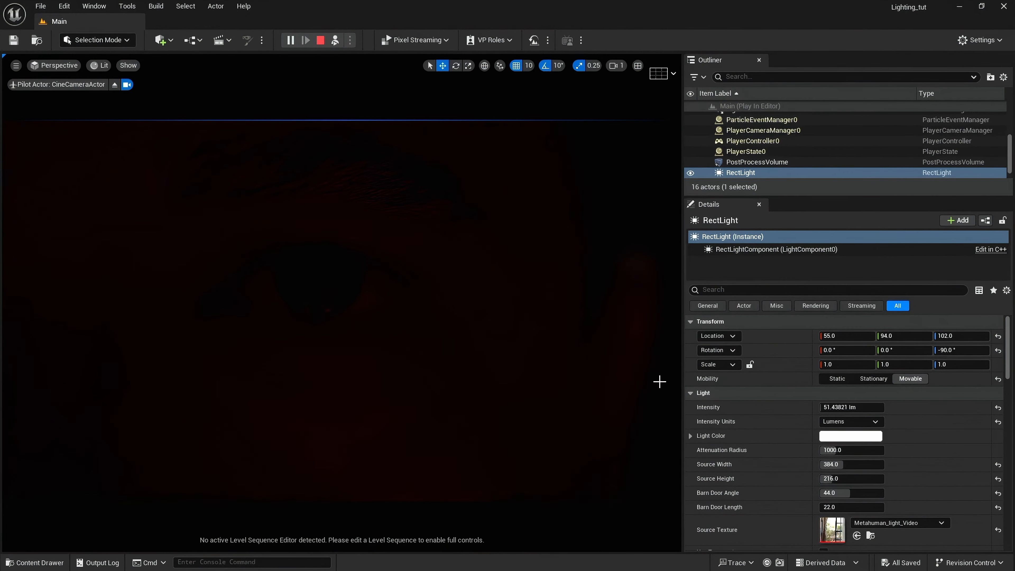
pyautogui.moveTo(947, 336)
pyautogui.mouseDown()
pyautogui.moveTo(978, 336)
pyautogui.moveTo(952, 336)
pyautogui.mouseUp()
pyautogui.moveTo(838, 337); pyautogui.dragTo(889, 337)
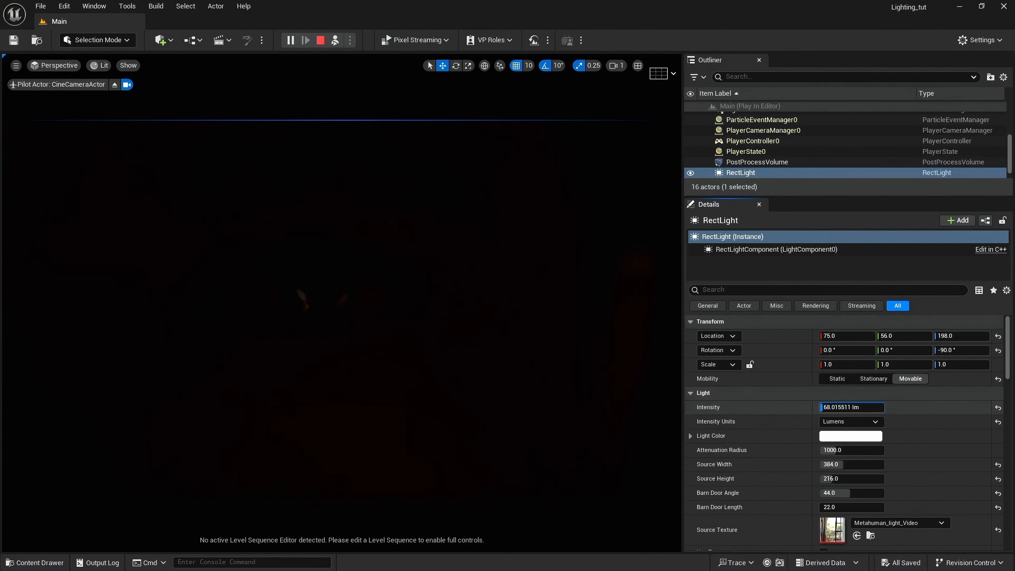
# Set the RectLight's Intensity to 200 lm and stop the simulation with the light's changes kept
pyautogui.moveTo(851, 407); pyautogui.dragTo(827, 407)
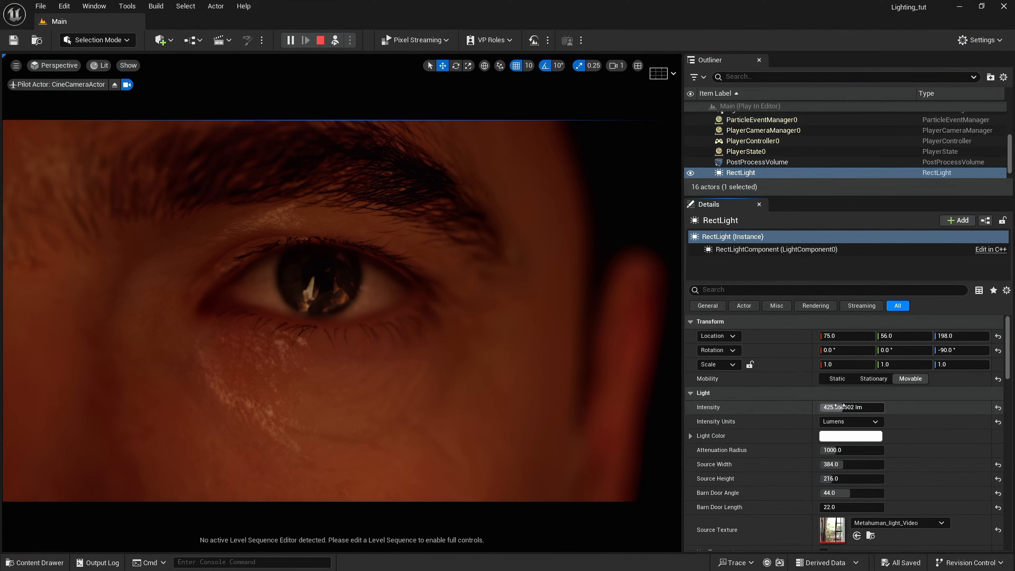
pyautogui.click(842, 407)
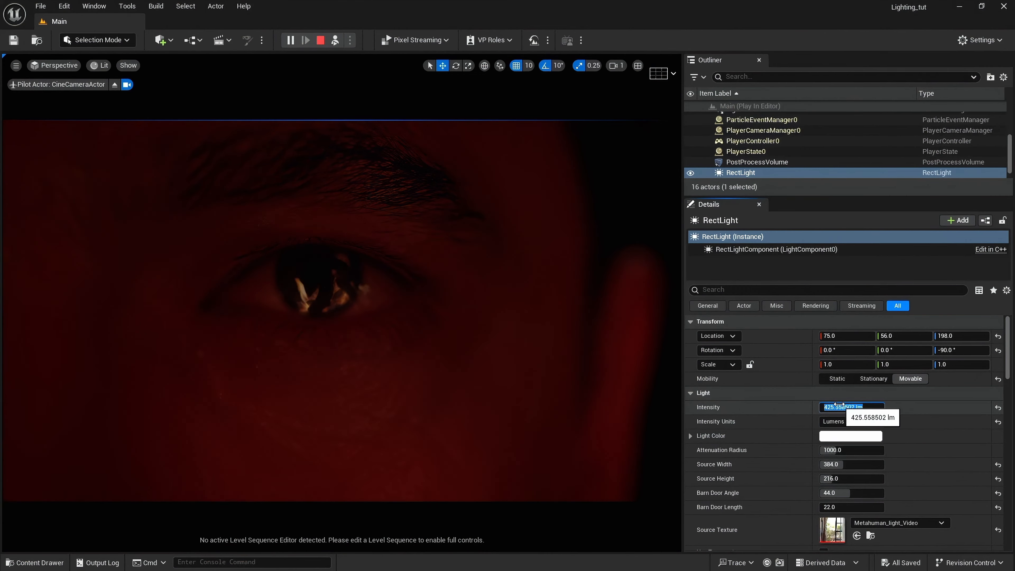
pyautogui.write('1')
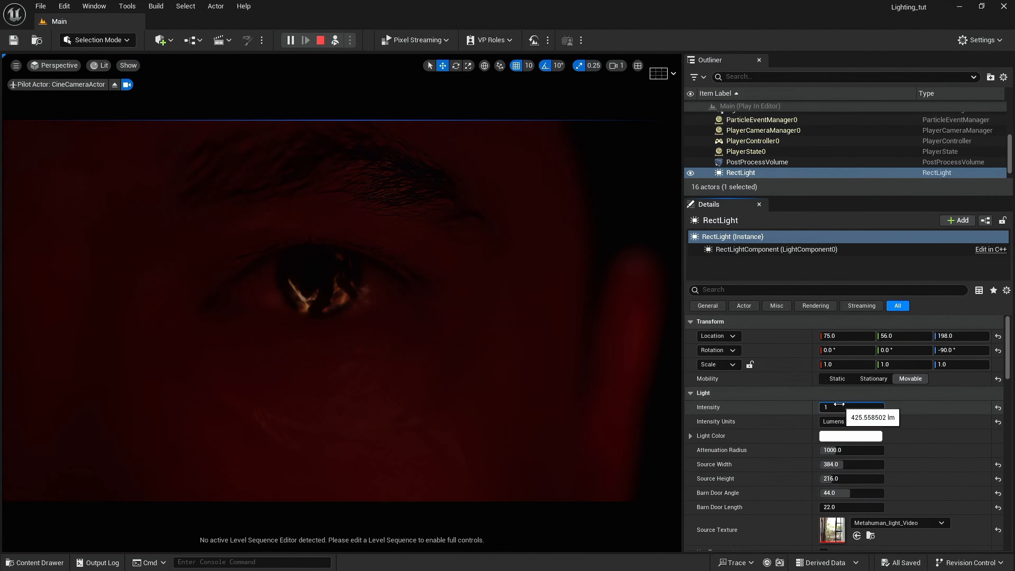
pyautogui.write('00')
pyautogui.press('Return')
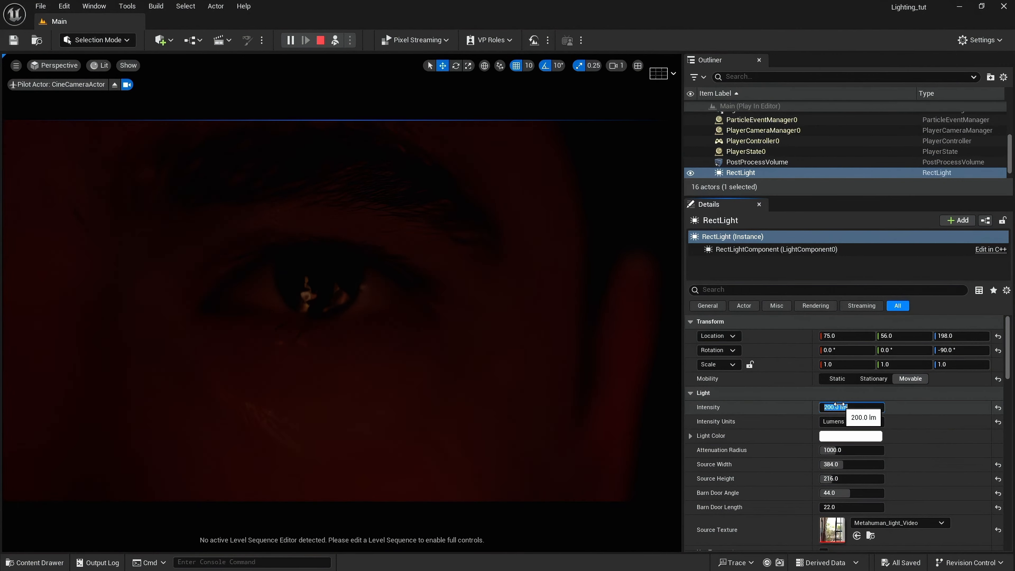
pyautogui.press('Escape')
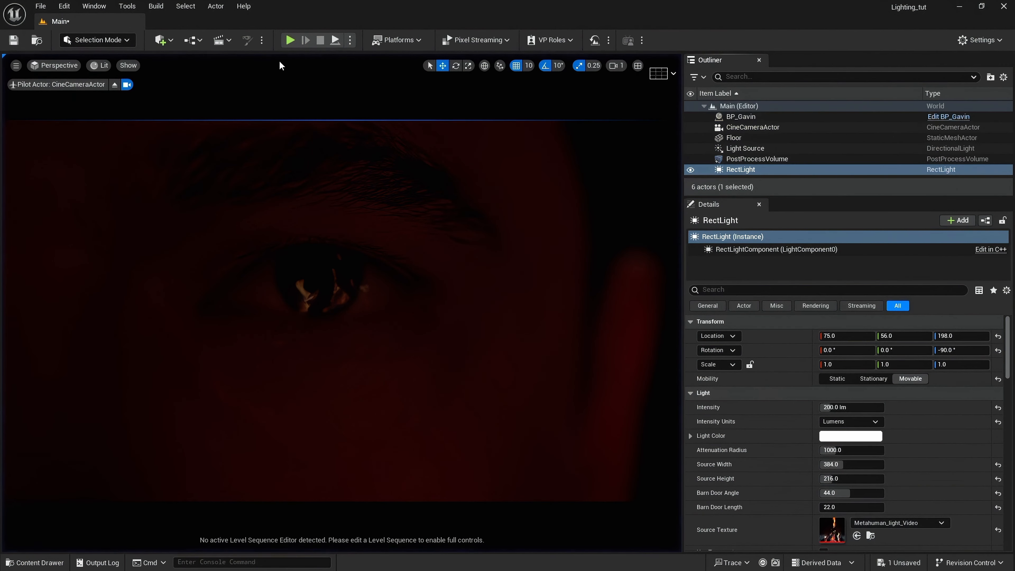
# Add a Point Light, reset its location to the world origin and set its Mobility to Movable
pyautogui.click(154, 40)
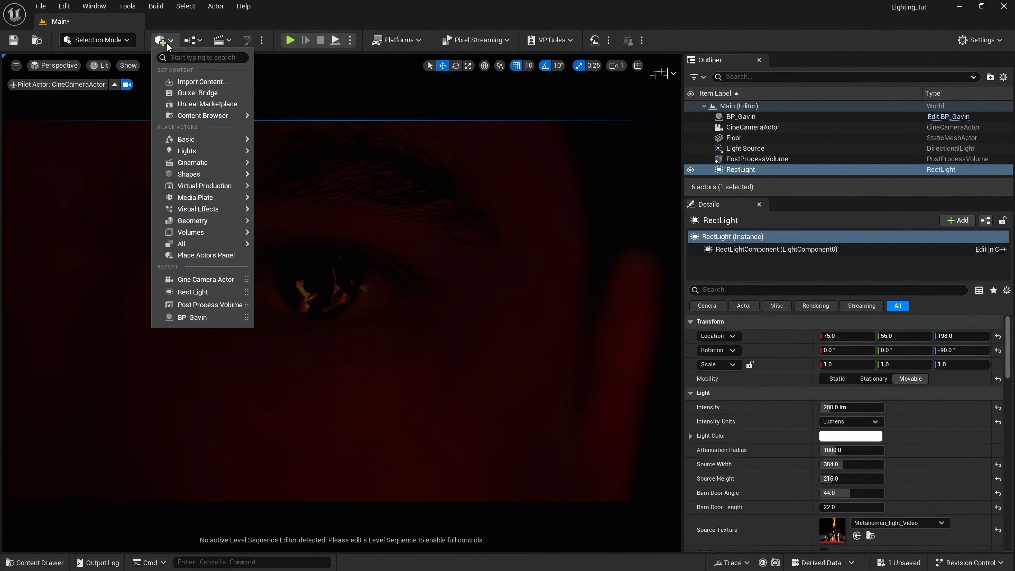
pyautogui.moveTo(215, 150)
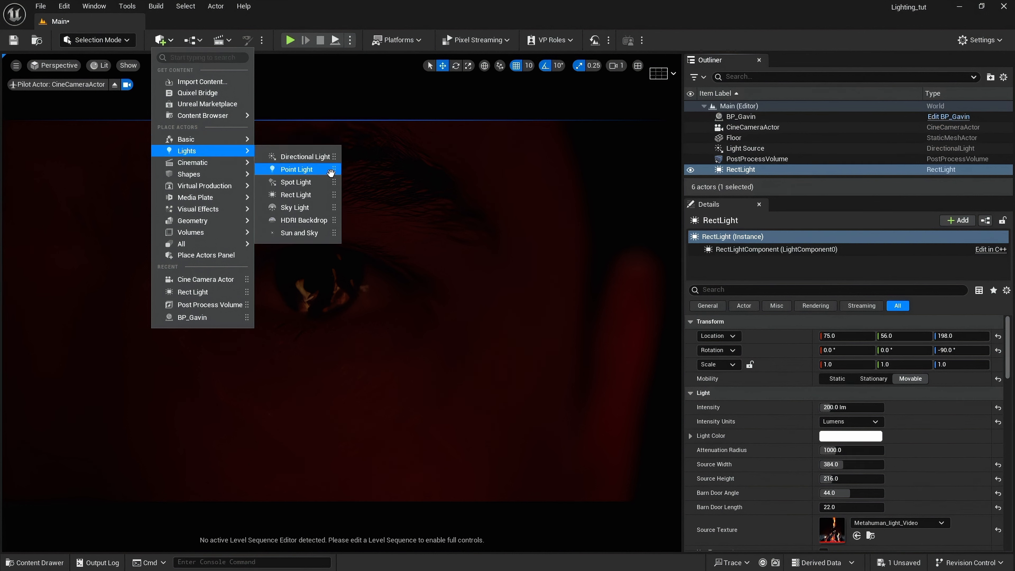
pyautogui.click(327, 170)
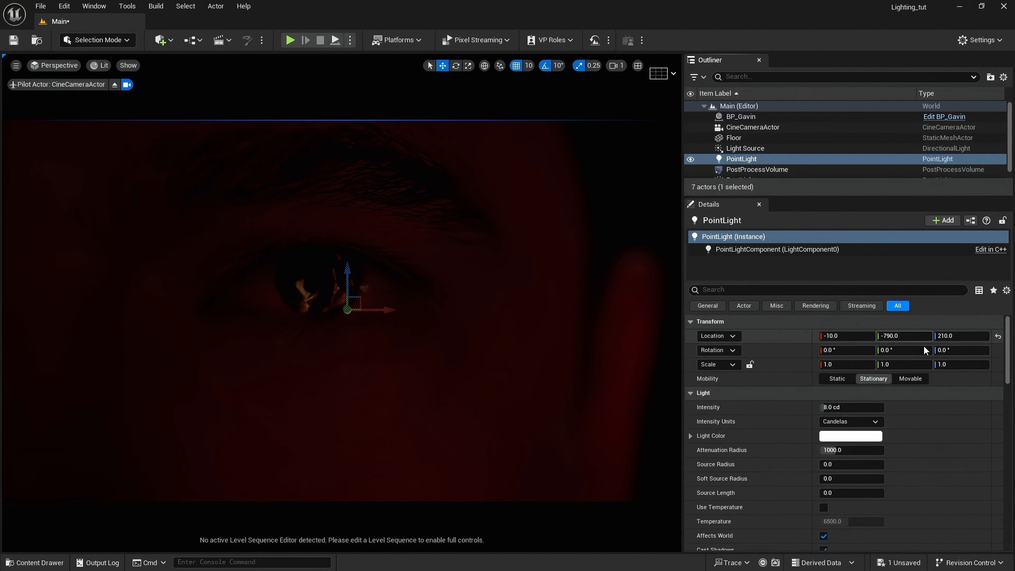
pyautogui.click(997, 337)
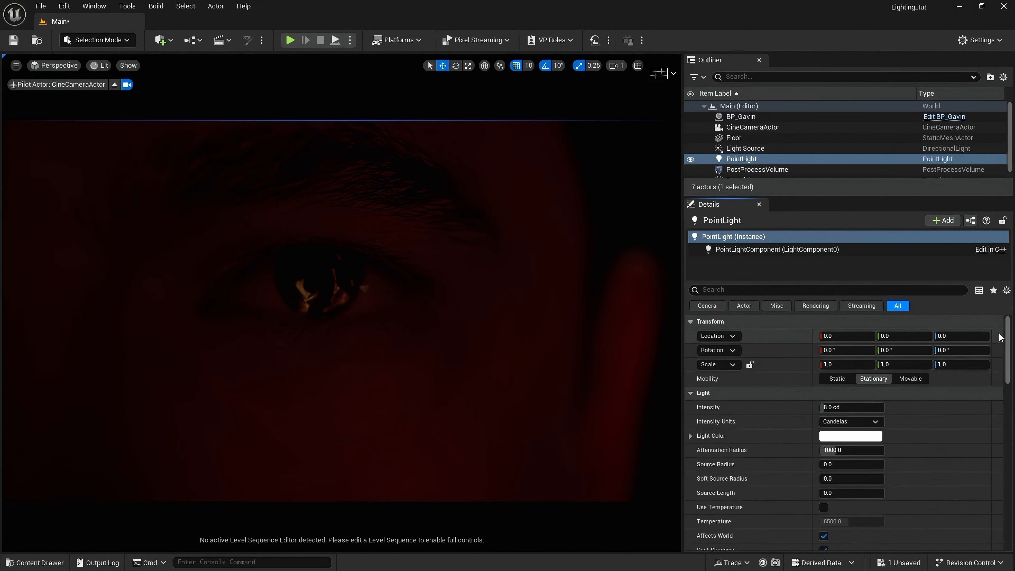
pyautogui.click(913, 378)
# Enable Use Temperature on the PointLight and set its Temperature to 3500
pyautogui.scroll(-1, 858, 443)
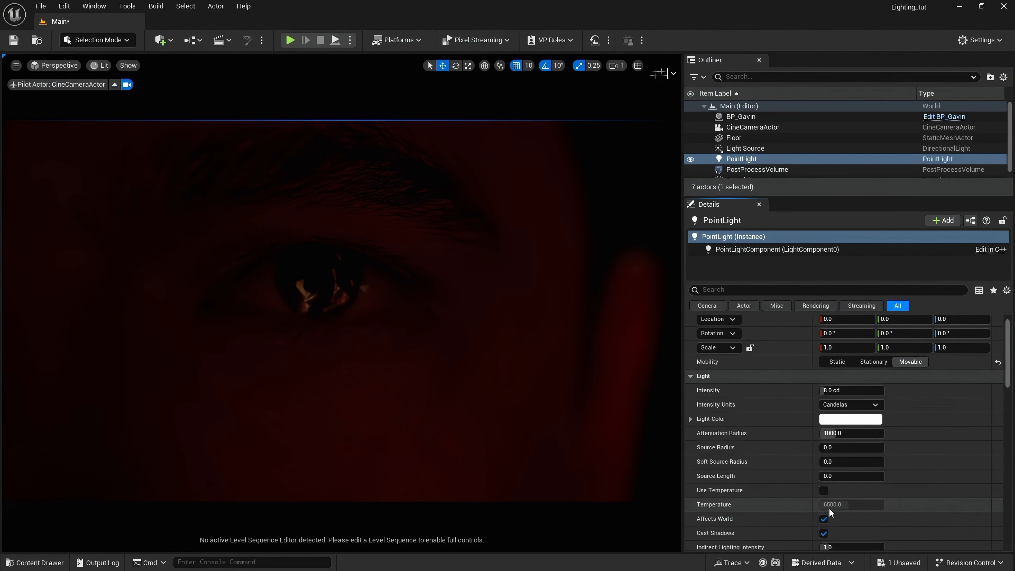
pyautogui.click(823, 489)
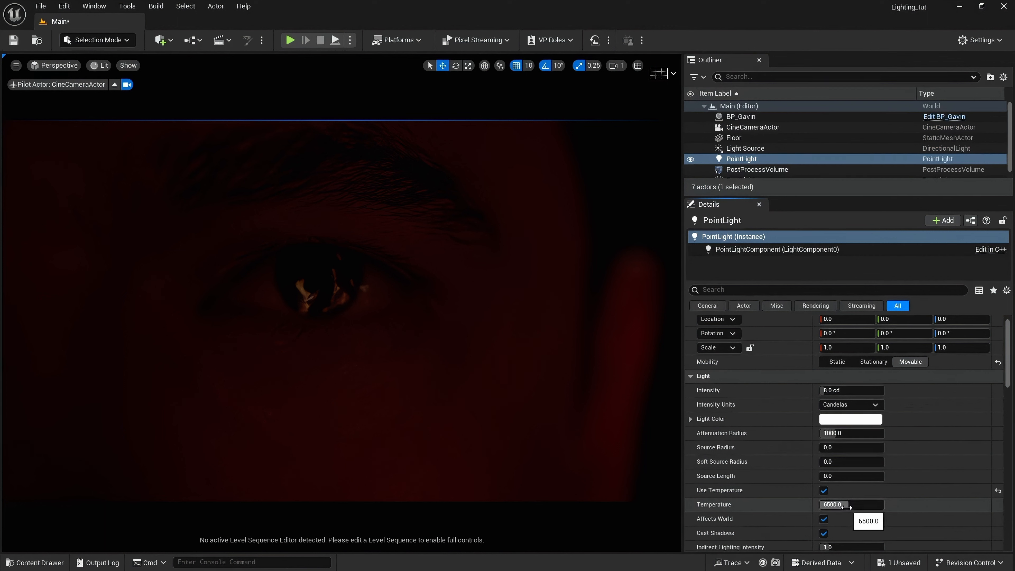
pyautogui.click(845, 506)
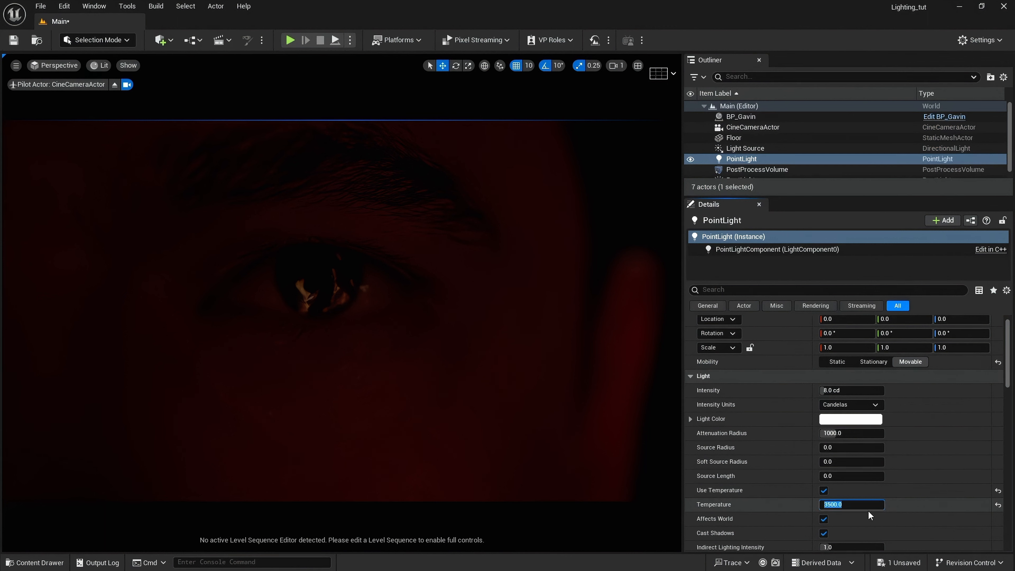
pyautogui.click(876, 523)
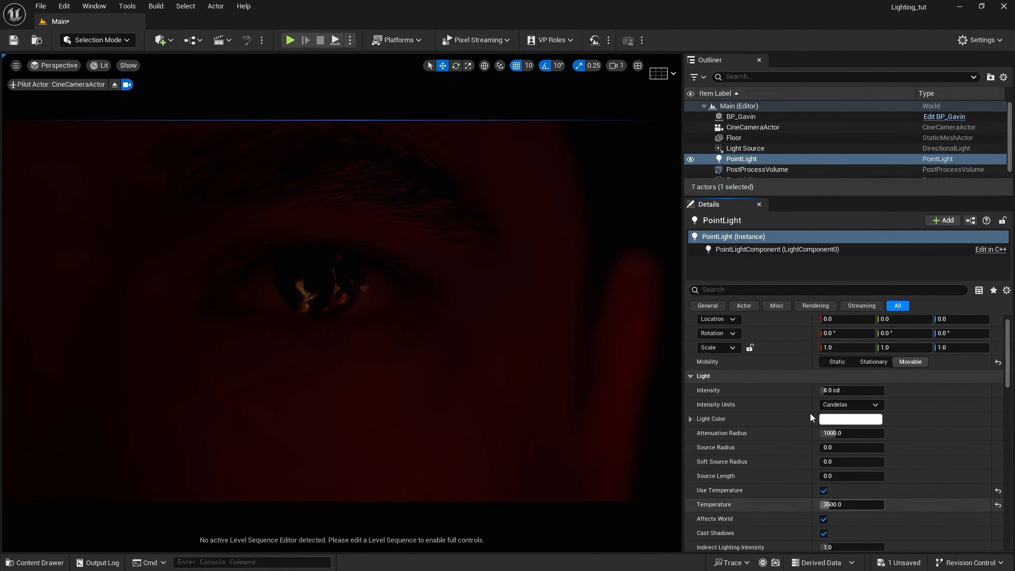
# Simulate the level and move the PointLight to Y 124 and Z 191 while it runs
pyautogui.click(335, 40)
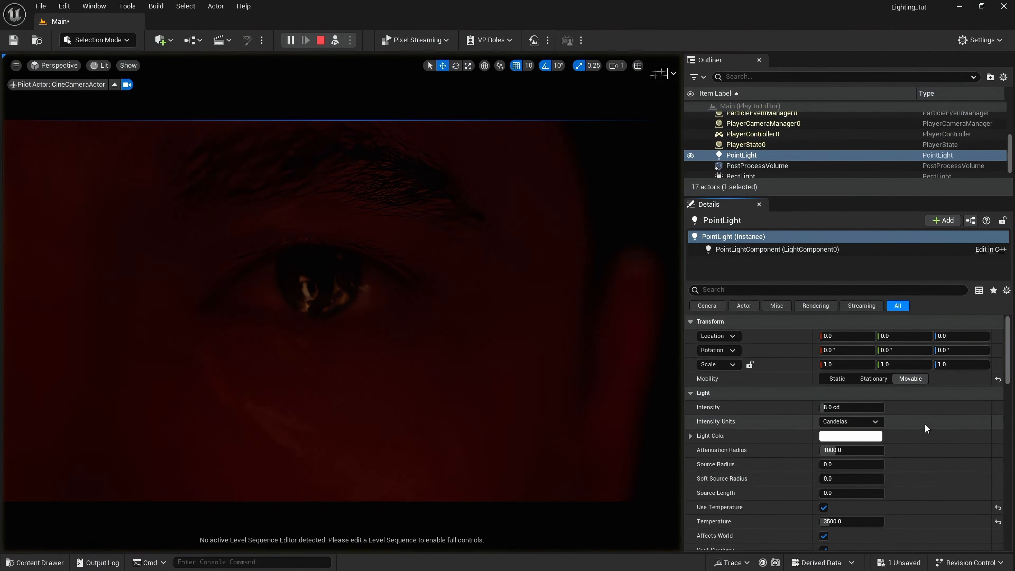
pyautogui.moveTo(959, 336); pyautogui.dragTo(993, 336)
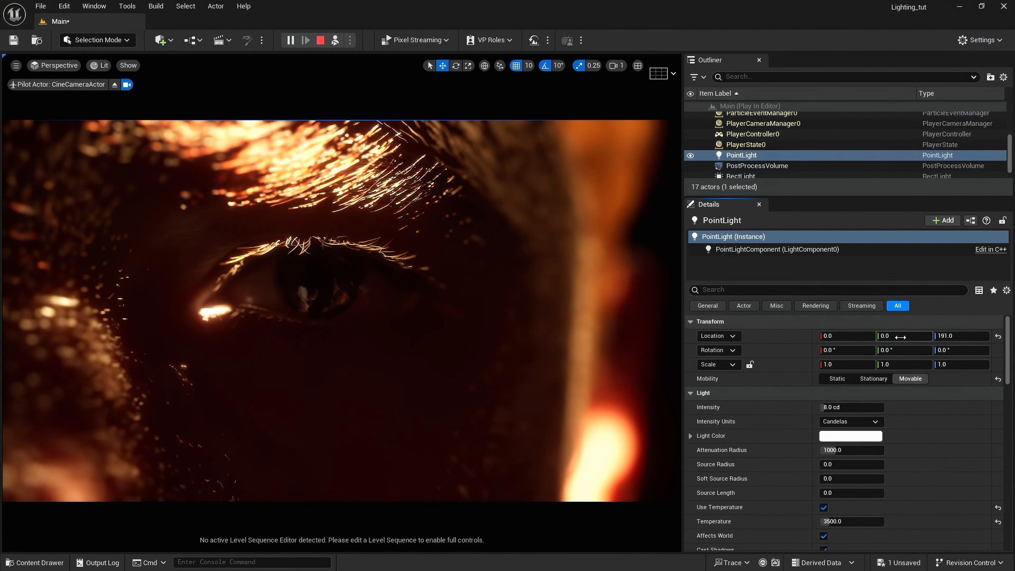
pyautogui.moveTo(901, 337)
pyautogui.mouseDown()
pyautogui.moveTo(886, 337)
pyautogui.moveTo(918, 337)
pyautogui.moveTo(903, 337)
pyautogui.mouseUp()
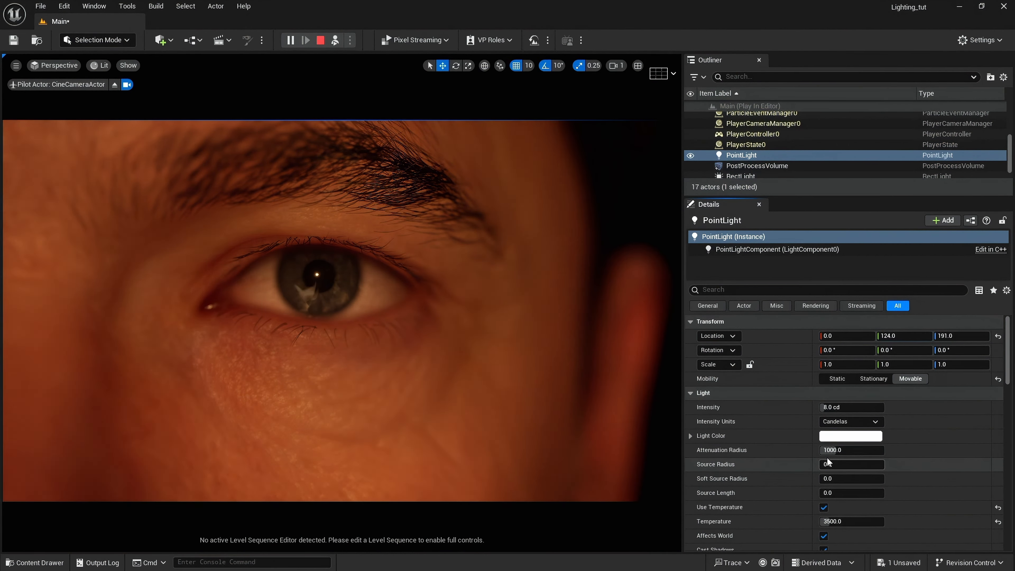
# Set the PointLight's Source Radius to 32, Soft Source Radius to 24 and Source Length to 16
pyautogui.moveTo(828, 463)
pyautogui.mouseDown()
pyautogui.moveTo(852, 464)
pyautogui.moveTo(830, 464)
pyautogui.moveTo(829, 478)
pyautogui.mouseUp()
pyautogui.write('0')
pyautogui.press('Return')
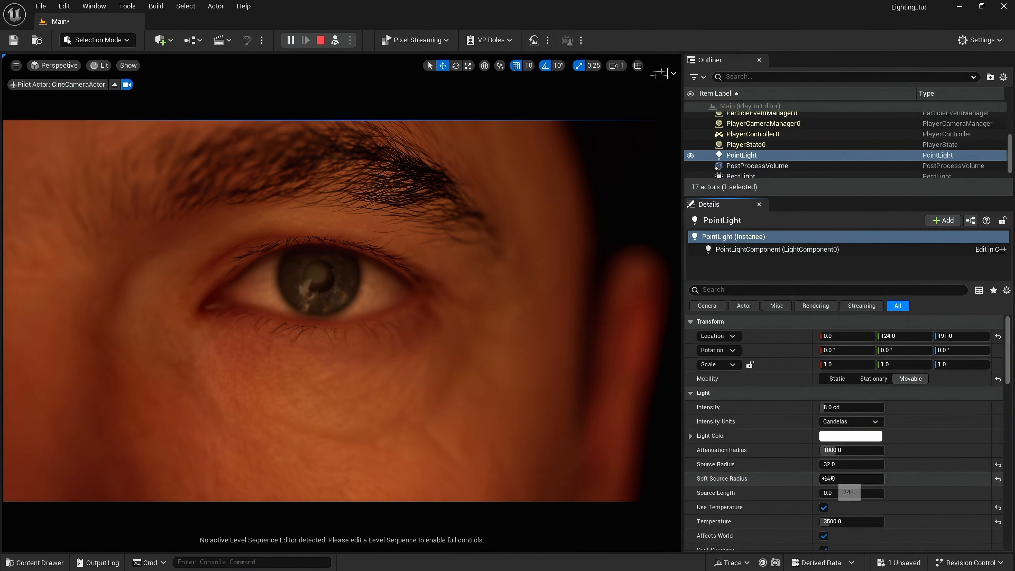
pyautogui.moveTo(827, 493); pyautogui.dragTo(828, 492)
# Raise the PointLight to Z 239 and set its Source Radius to 0
pyautogui.moveTo(961, 335); pyautogui.dragTo(969, 336)
pyautogui.moveTo(960, 336)
pyautogui.mouseDown()
pyautogui.moveTo(895, 336)
pyautogui.moveTo(961, 336)
pyautogui.mouseUp()
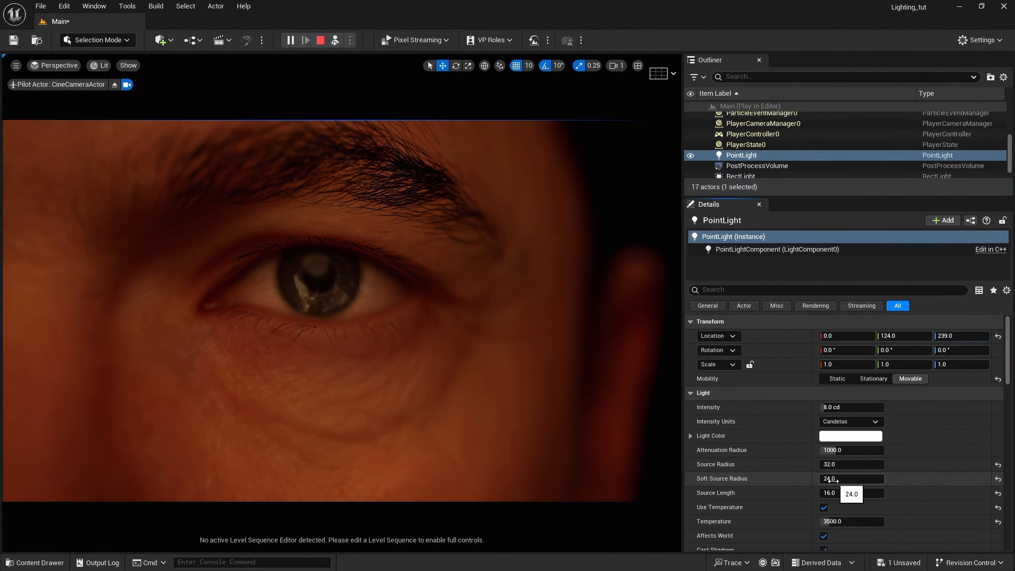
pyautogui.moveTo(830, 465); pyautogui.dragTo(815, 465)
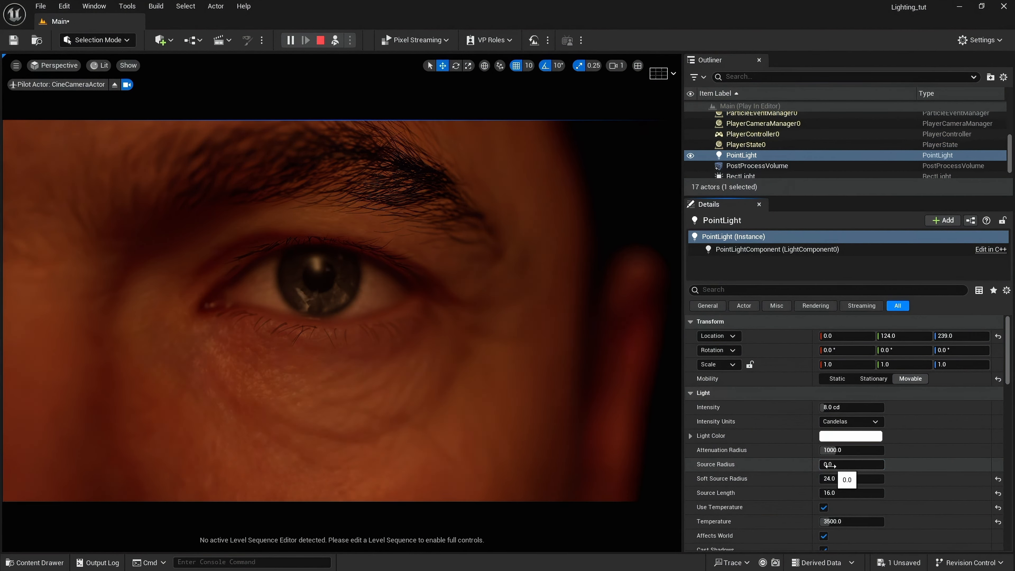
# Change the PointLight's Light Color to a pale blue, hex sRGB E7F8FFFF
pyautogui.click(832, 437)
pyautogui.moveTo(696, 391); pyautogui.dragTo(654, 380)
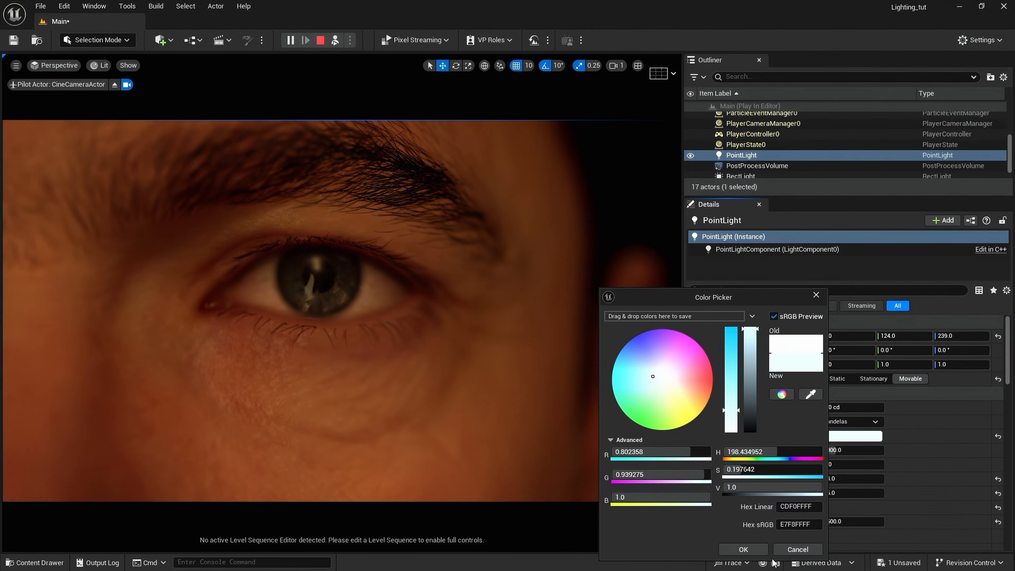
pyautogui.click(743, 549)
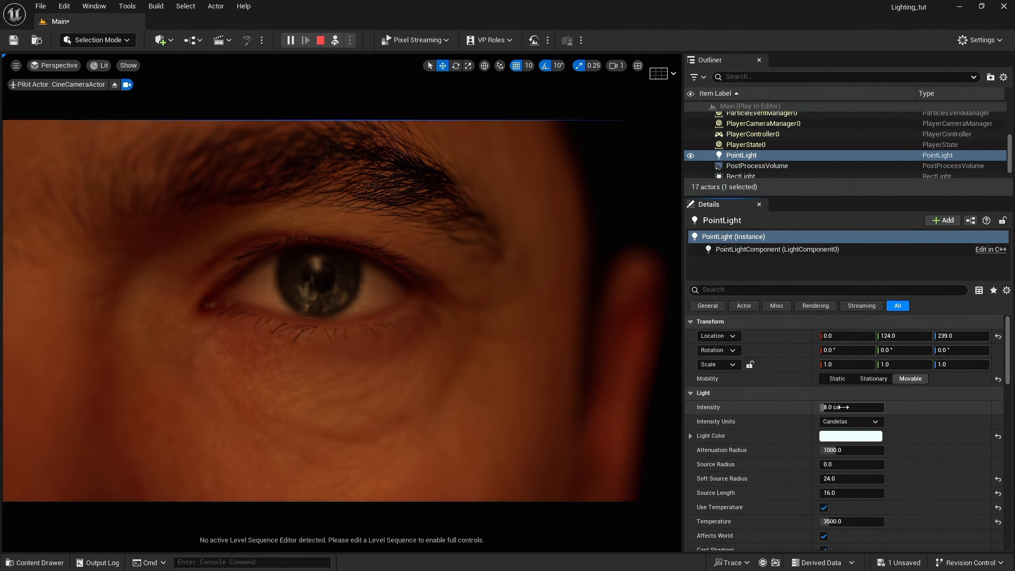
# Set the PointLight's Intensity to 16 cd and adjust the light's location for the eye reflection
pyautogui.moveTo(846, 406); pyautogui.dragTo(867, 407)
pyautogui.click(845, 406)
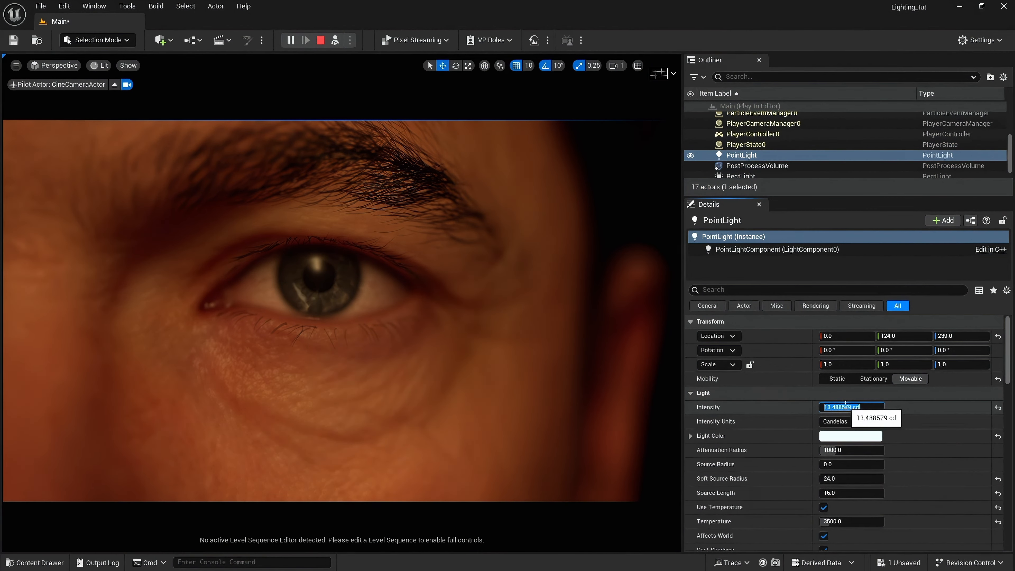
pyautogui.press('BackSpace')
pyautogui.write('32')
pyautogui.press('Return')
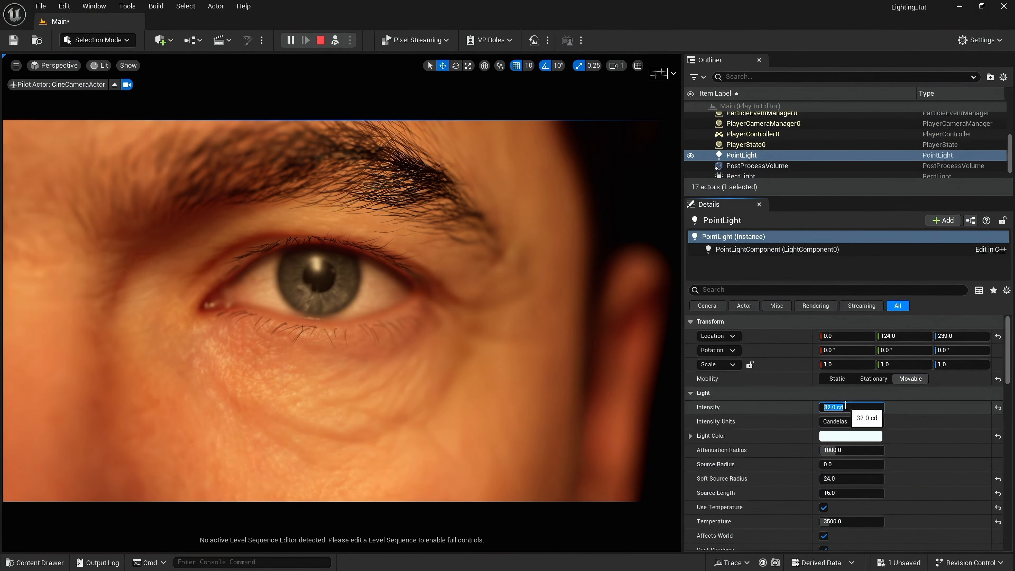
pyautogui.write('16')
pyautogui.press('Return')
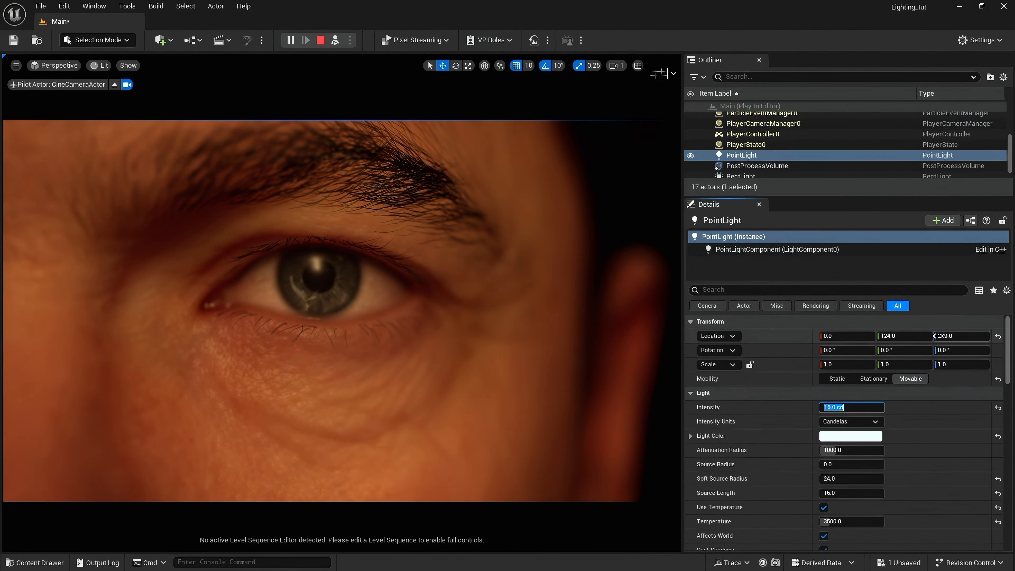
pyautogui.moveTo(961, 336); pyautogui.dragTo(906, 336)
pyautogui.moveTo(843, 336); pyautogui.dragTo(901, 337)
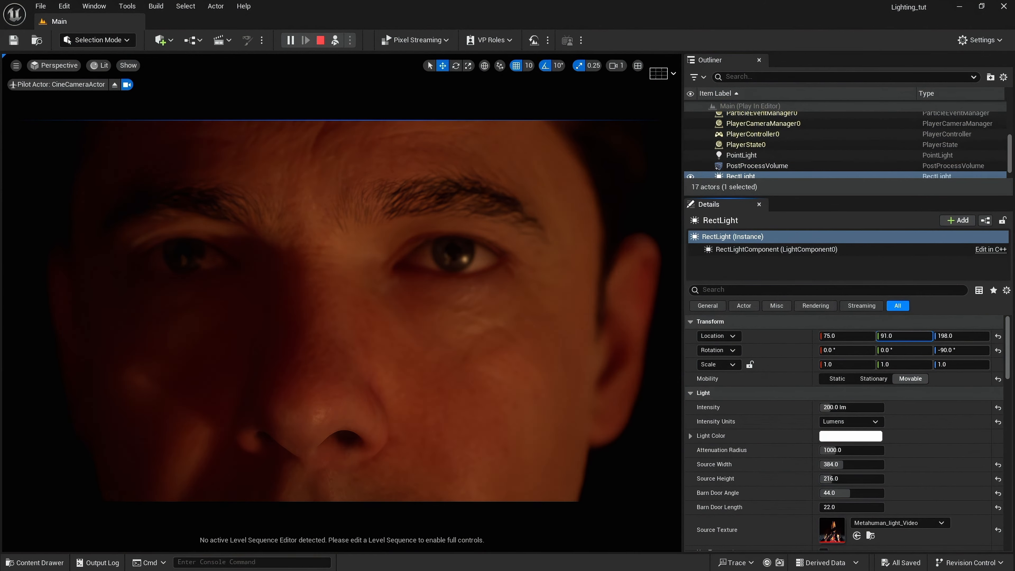
# Move the RectLight to Y 103 and set its Source Width to 720 and Source Height to 288
pyautogui.moveTo(903, 336); pyautogui.dragTo(926, 336)
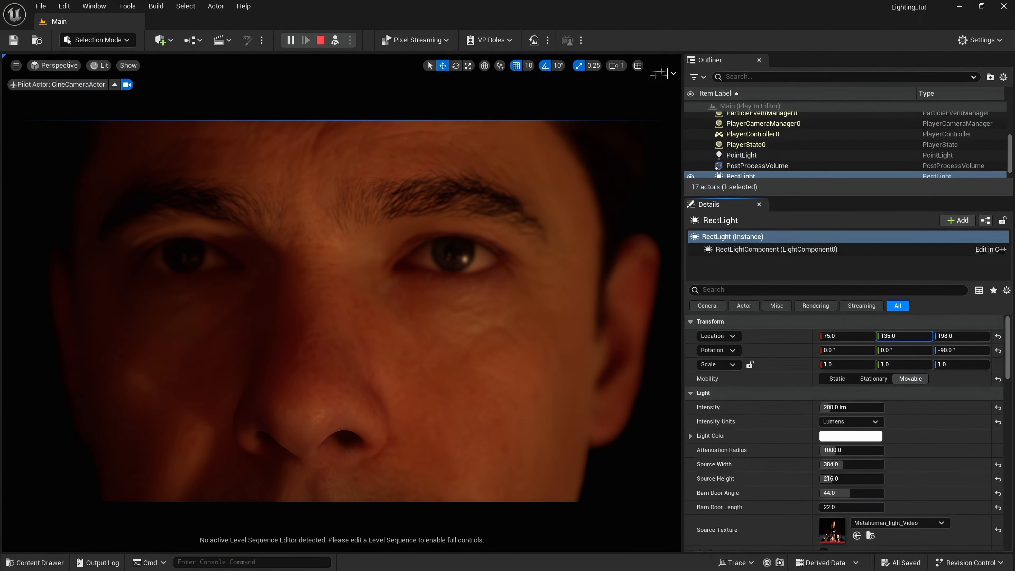
pyautogui.moveTo(904, 336)
pyautogui.mouseDown()
pyautogui.moveTo(915, 336)
pyautogui.moveTo(887, 336)
pyautogui.moveTo(917, 336)
pyautogui.moveTo(906, 336)
pyautogui.mouseUp()
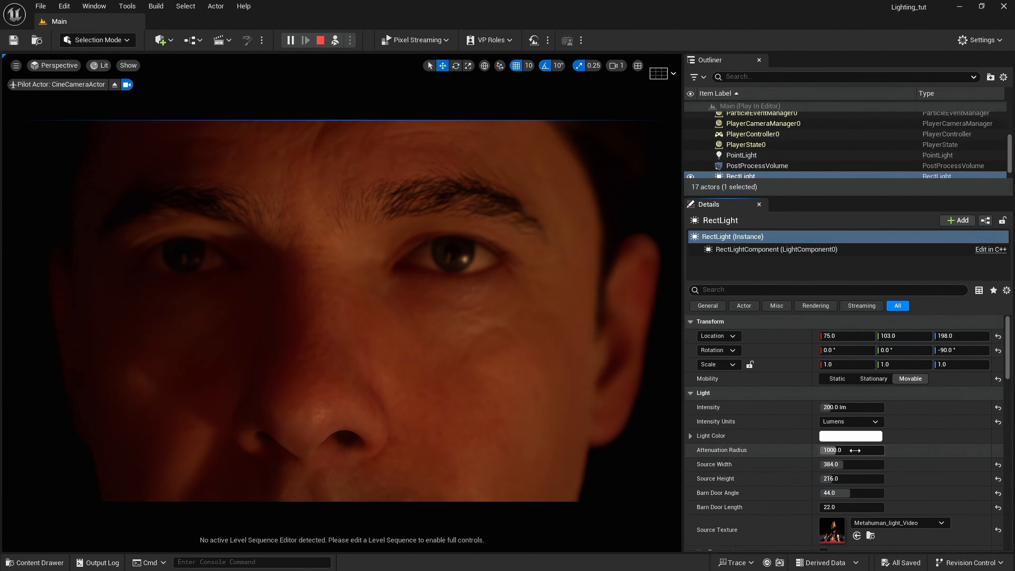
pyautogui.moveTo(822, 463); pyautogui.dragTo(855, 478)
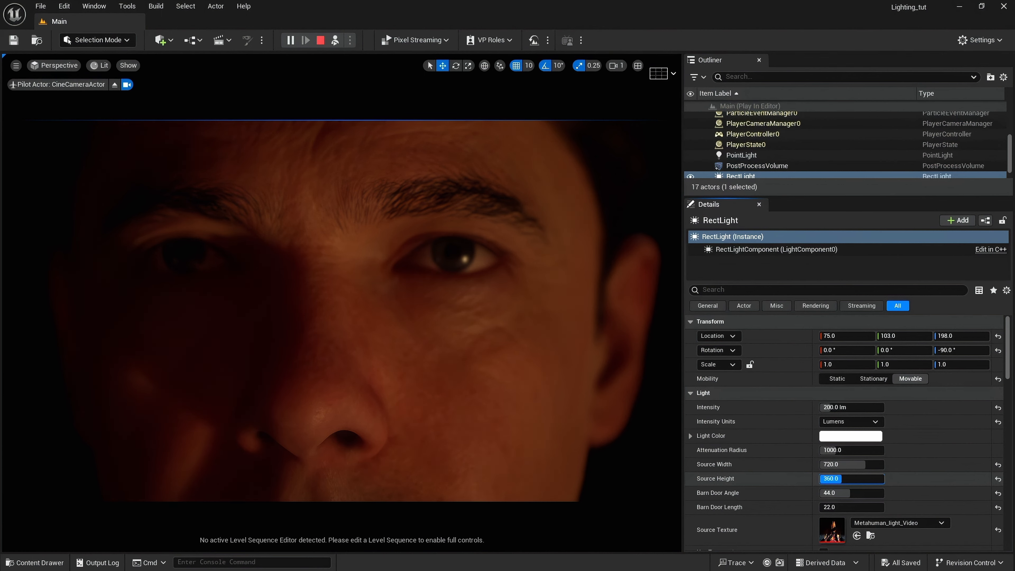
pyautogui.moveTo(830, 479); pyautogui.dragTo(834, 478)
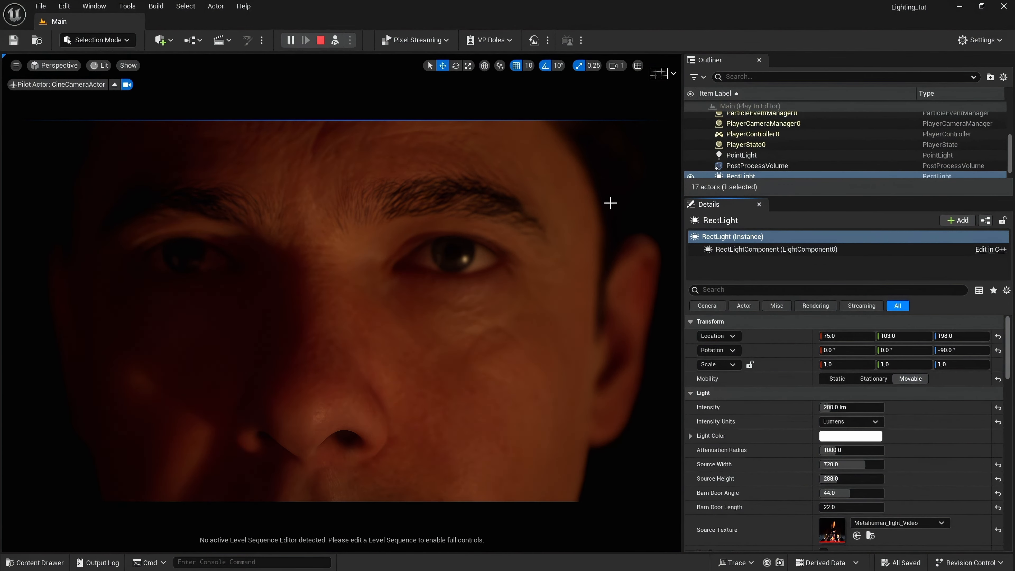